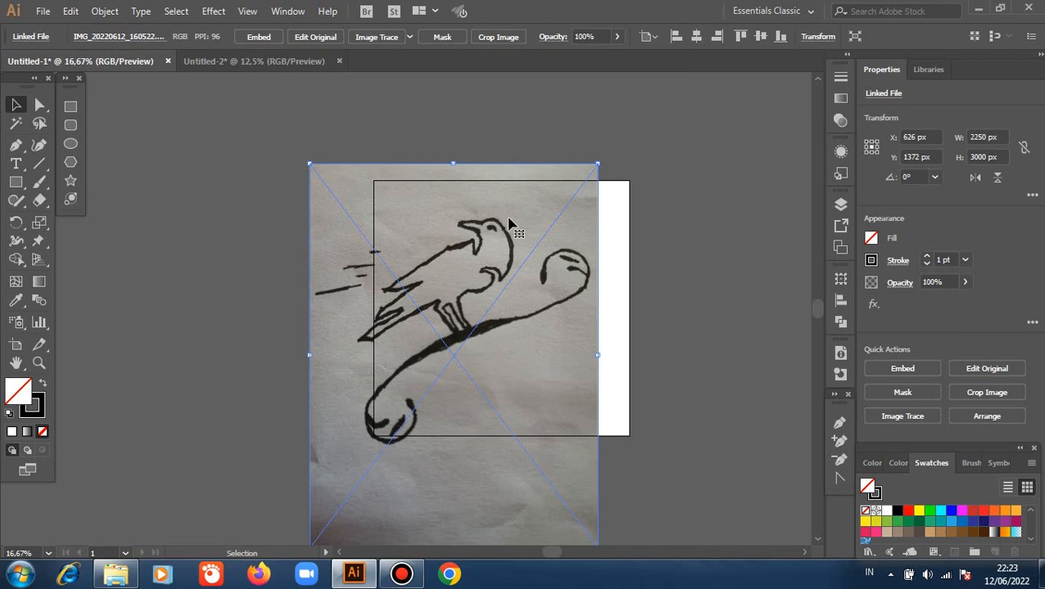
# Scale the sketch photo down to about 1240 × 1653 px and centre it horizontally and vertically on the artboard.
pyautogui.moveTo(451, 161); pyautogui.dragTo(452, 336)
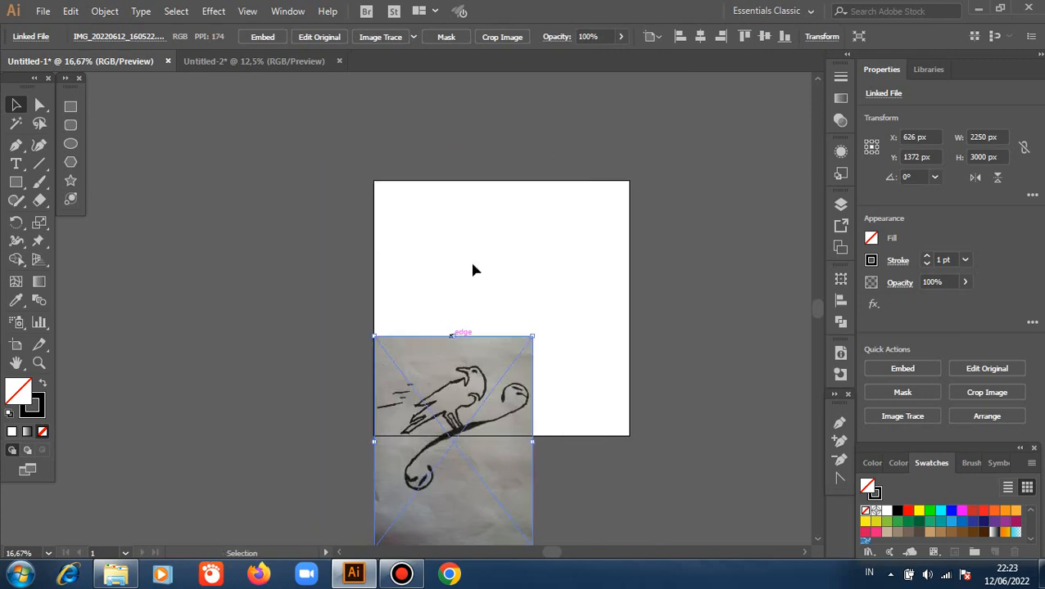
pyautogui.click(700, 37)
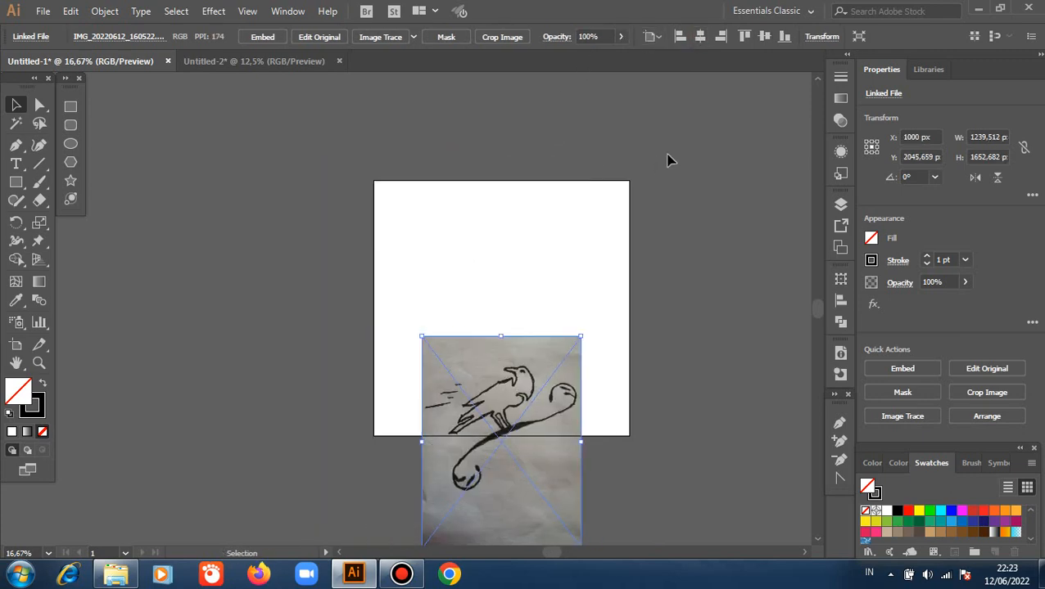
pyautogui.click(763, 37)
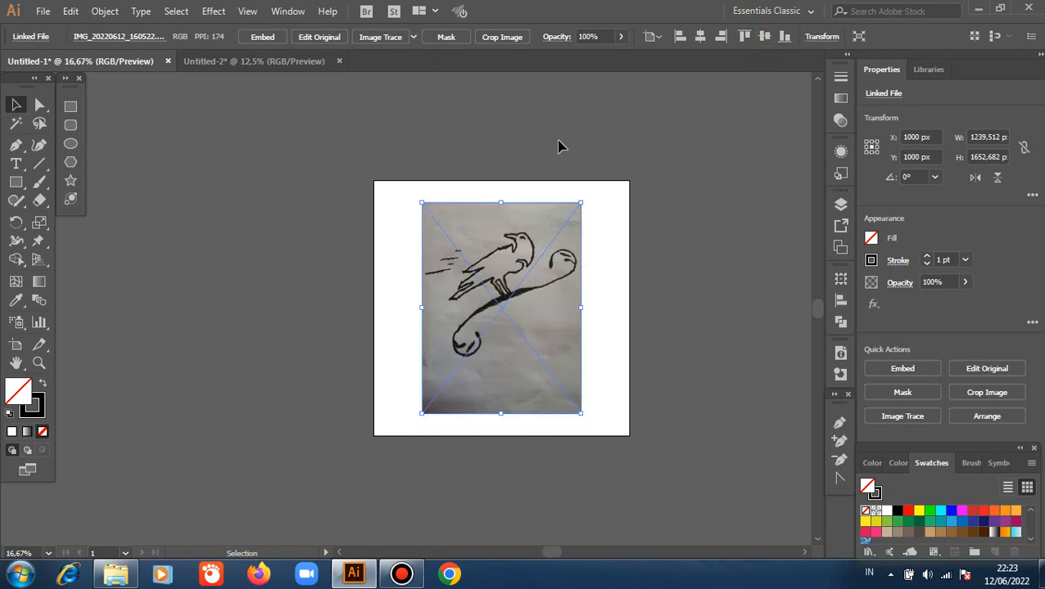
pyautogui.click(356, 146)
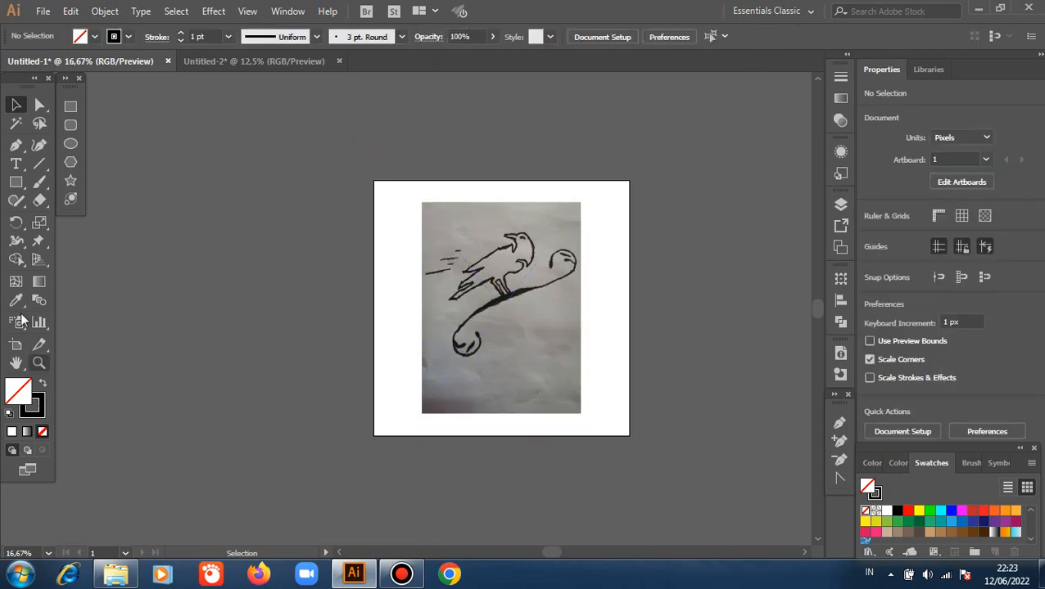
# Start a Pen tool path at the bird's wing tip and trace along its back to the throat and lower beak.
pyautogui.click(16, 145)
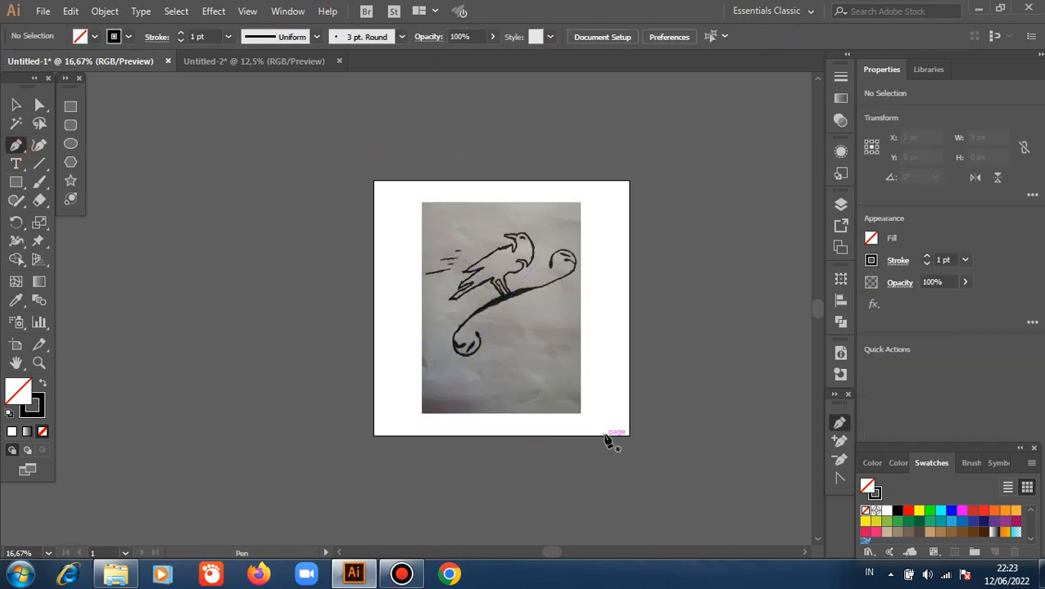
pyautogui.scroll(3, 538, 270)
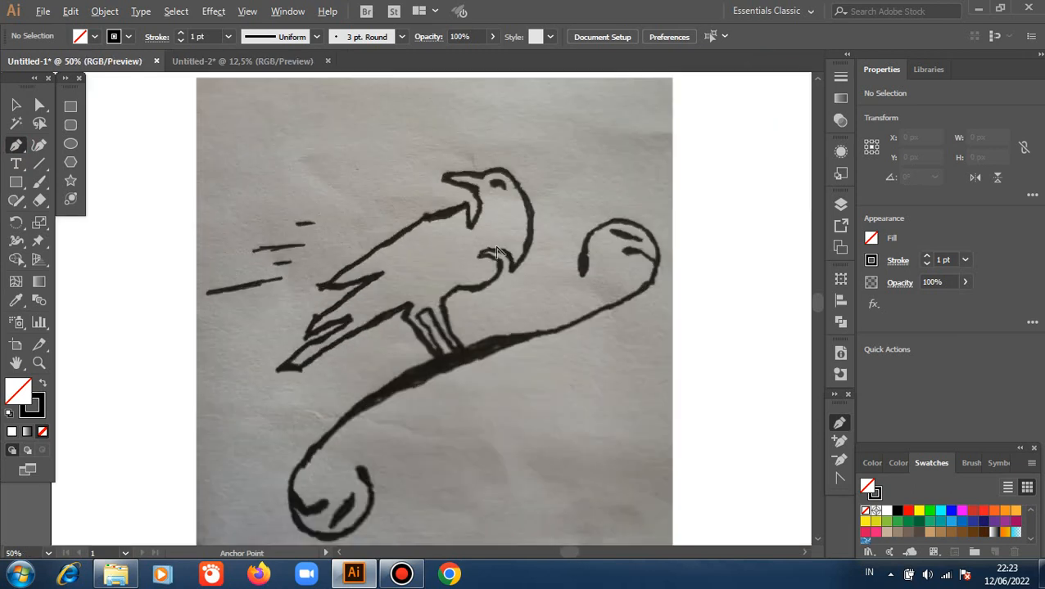
pyautogui.scroll(1, 435, 221)
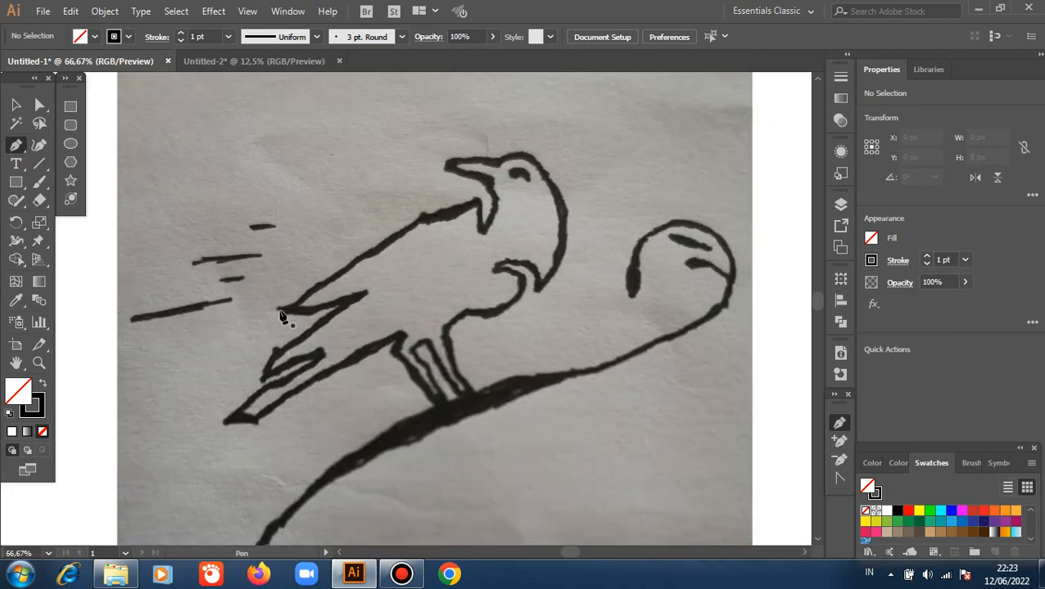
pyautogui.click(280, 312)
pyautogui.click(422, 217)
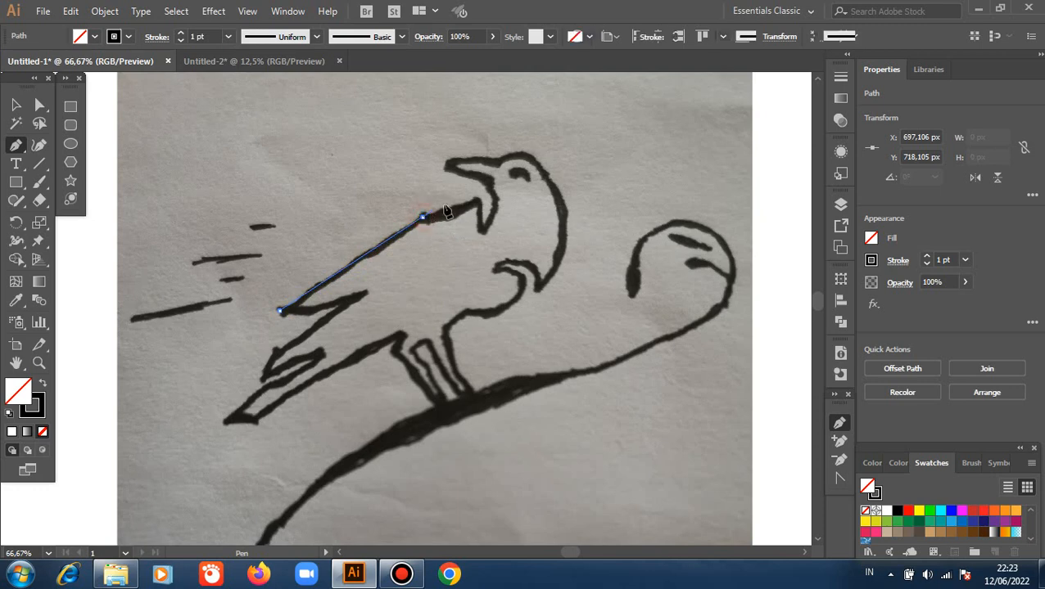
pyautogui.moveTo(479, 205)
pyautogui.mouseDown()
pyautogui.moveTo(483, 230)
pyautogui.moveTo(495, 210)
pyautogui.moveTo(487, 187)
pyautogui.mouseUp()
pyautogui.click(486, 180)
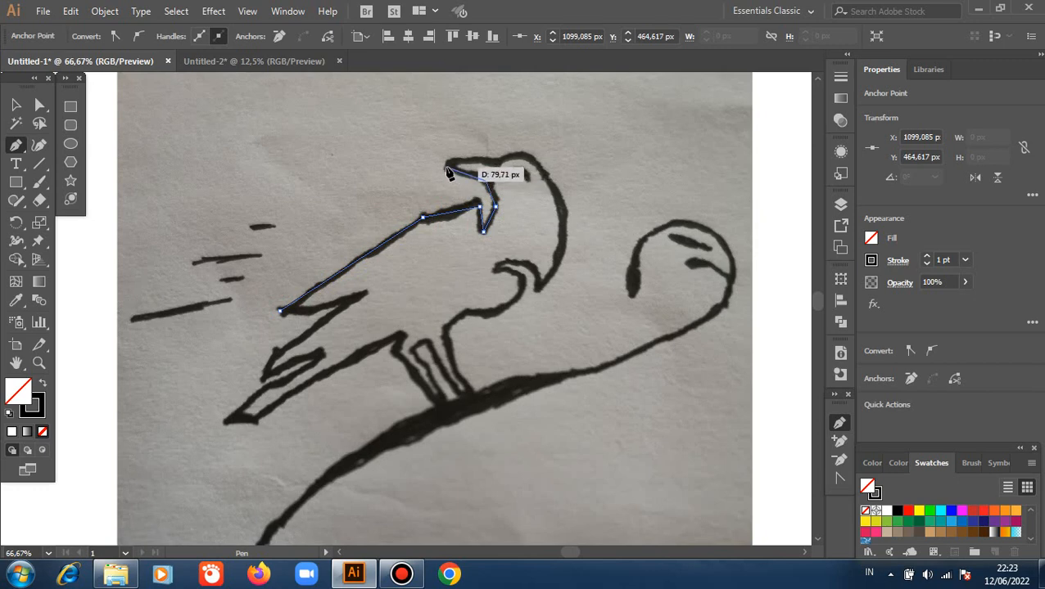
# Continue the path around the beak tip and over the head, curving down the neck to the pointed chest tip.
pyautogui.click(444, 167)
pyautogui.click(497, 161)
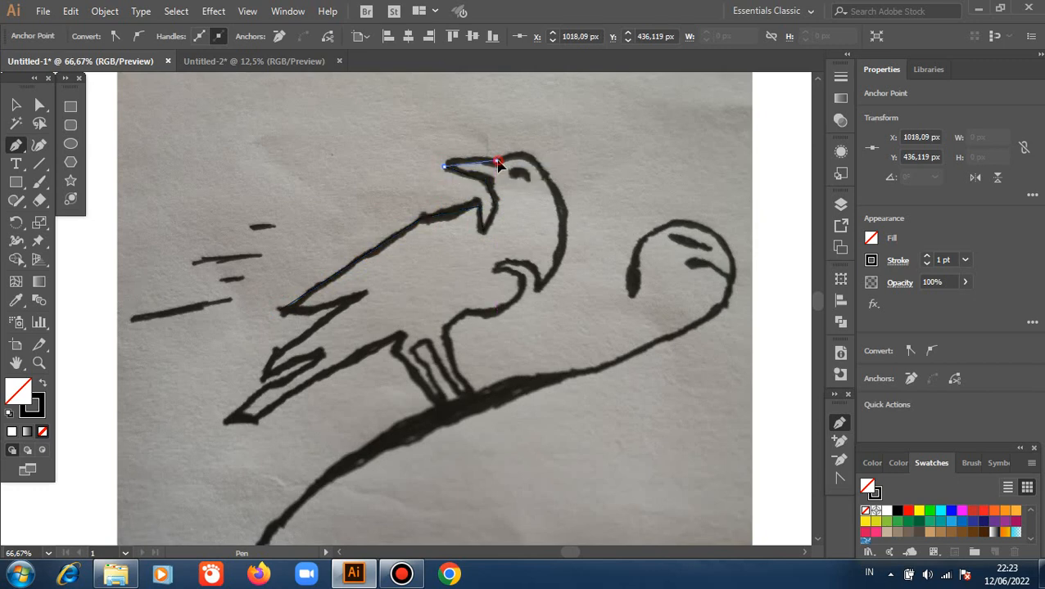
pyautogui.moveTo(495, 161); pyautogui.dragTo(494, 168)
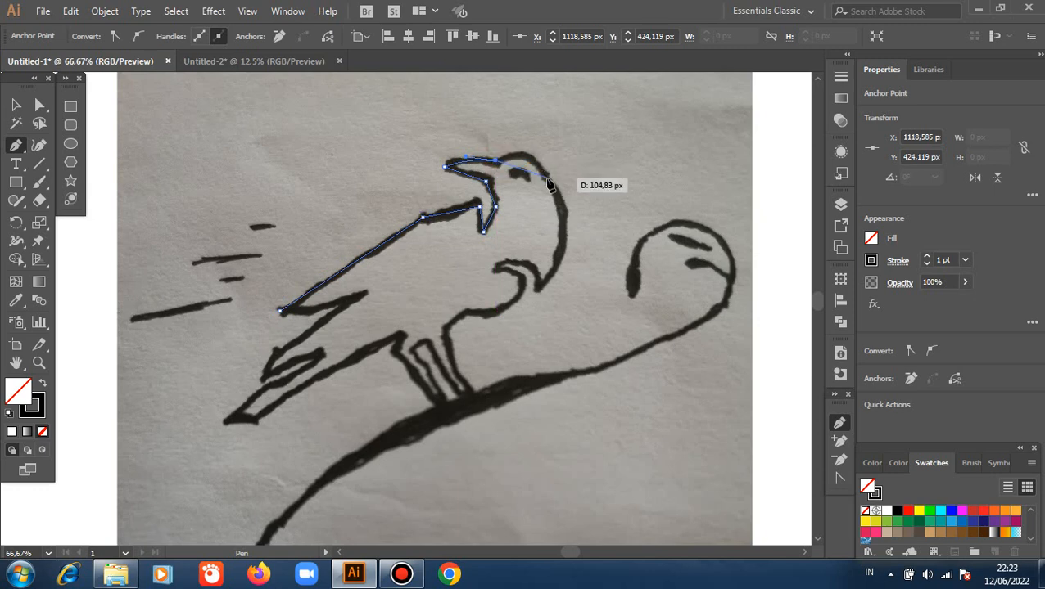
pyautogui.moveTo(548, 178); pyautogui.dragTo(558, 193)
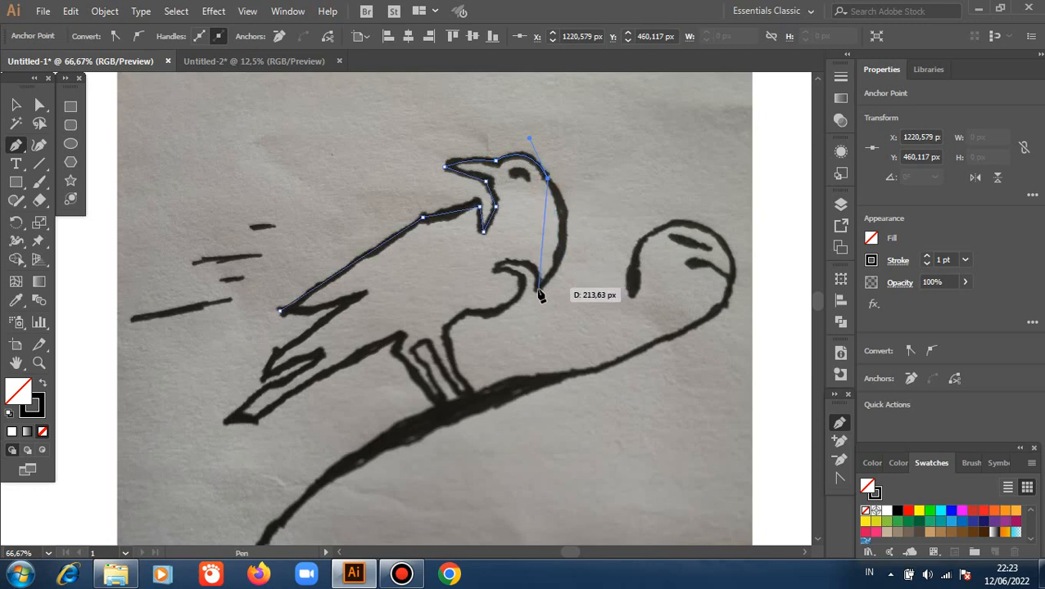
pyautogui.click(536, 292)
pyautogui.moveTo(526, 308); pyautogui.dragTo(479, 353)
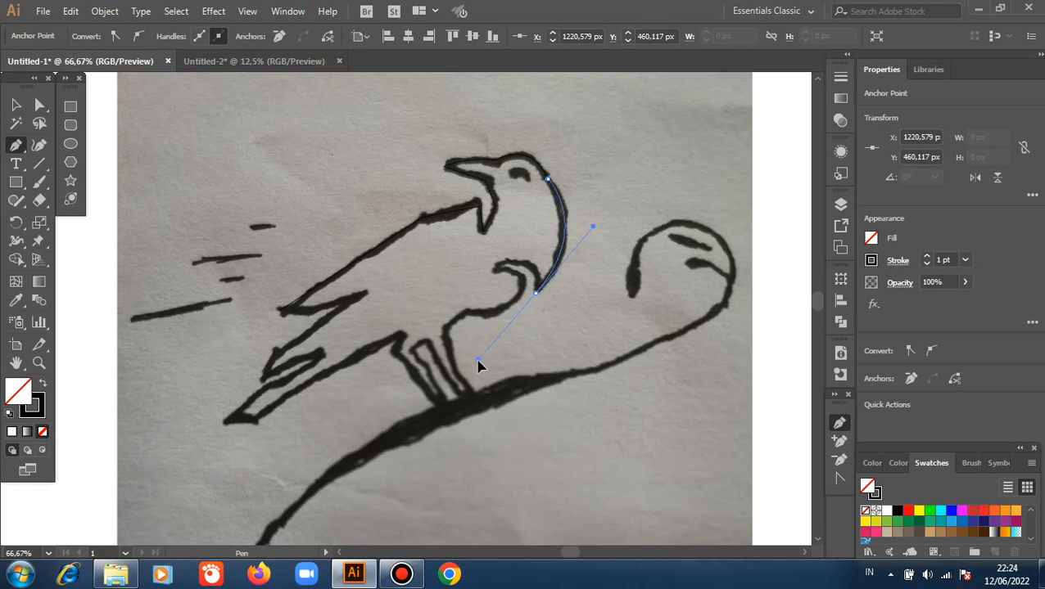
# Trace the curled chest feather and the curved lower chest to just above the front leg, with sharp corners at the direction changes.
pyautogui.hotkey('ctrl', '+')
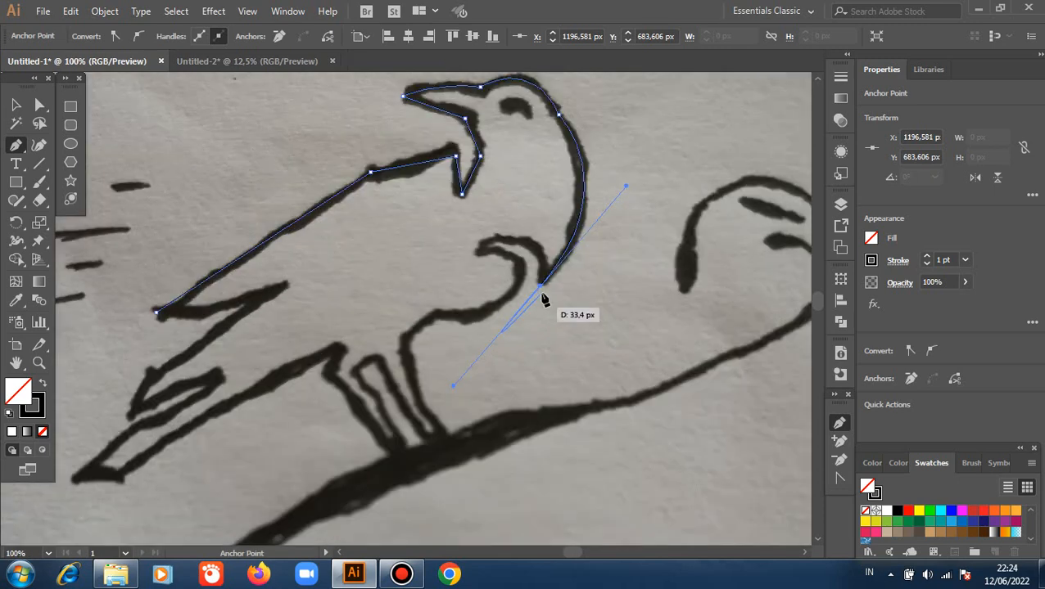
pyautogui.click(541, 285)
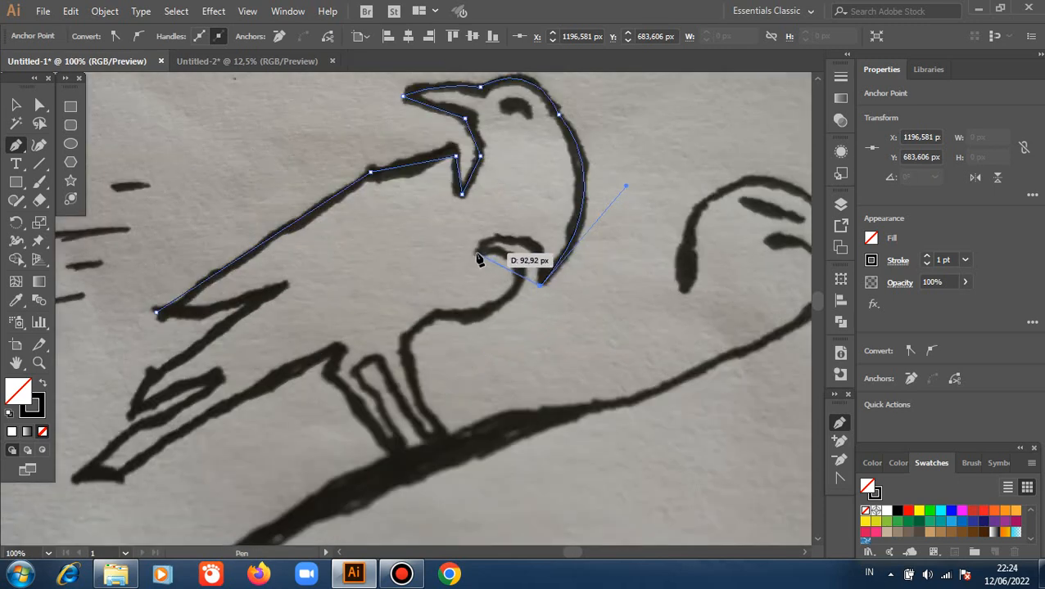
pyautogui.moveTo(478, 253); pyautogui.dragTo(407, 304)
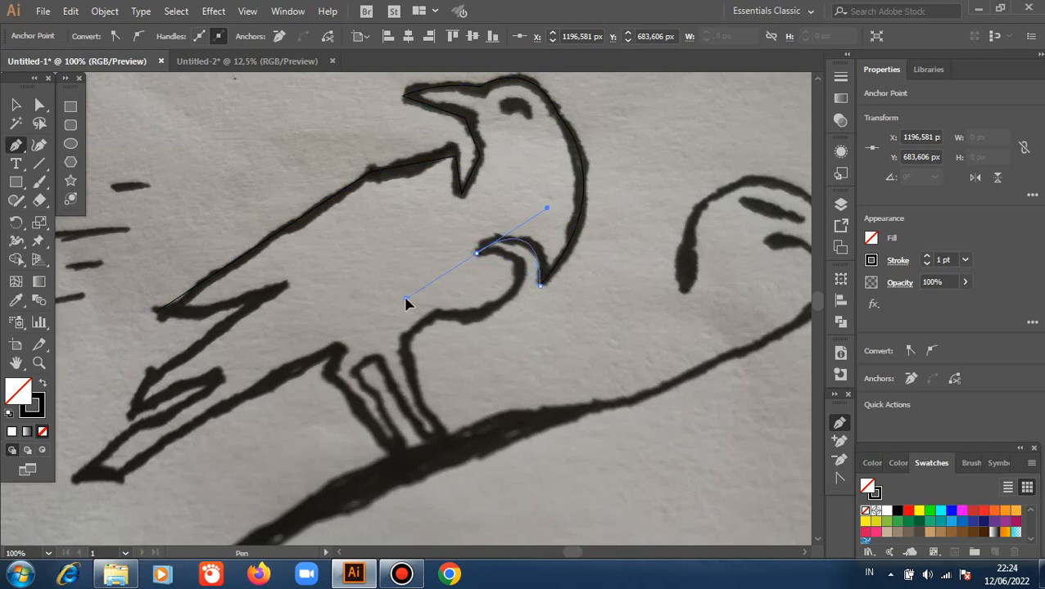
pyautogui.moveTo(406, 300); pyautogui.dragTo(405, 299)
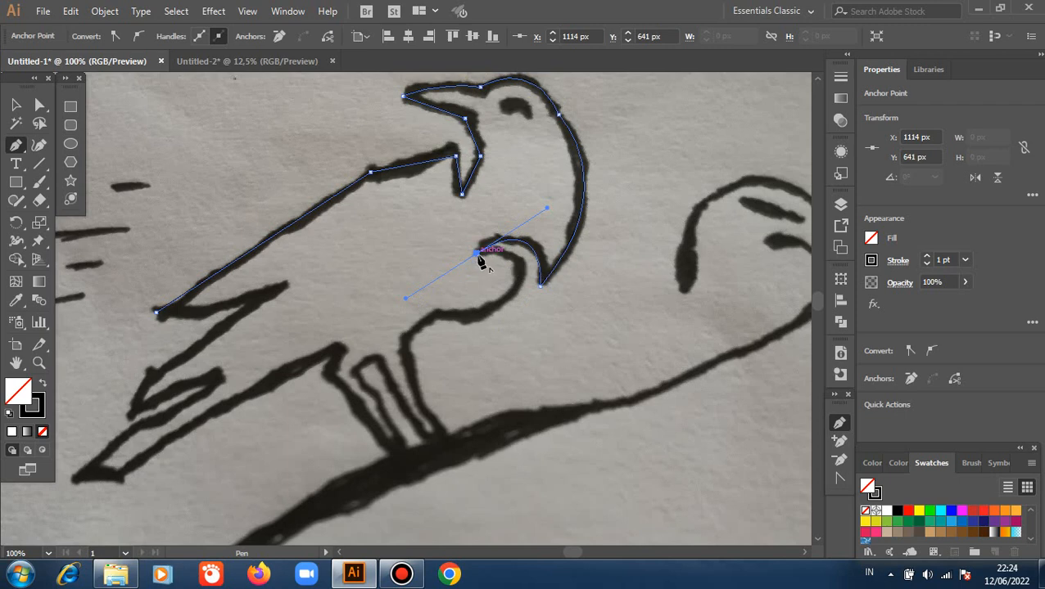
pyautogui.moveTo(477, 253); pyautogui.dragTo(530, 282)
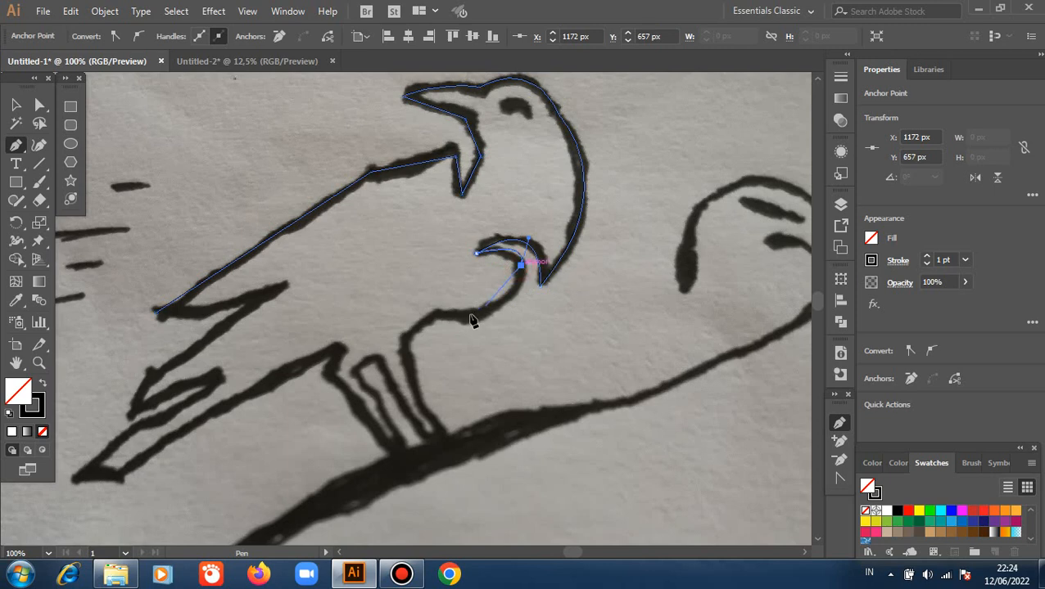
pyautogui.moveTo(435, 314); pyautogui.dragTo(347, 306)
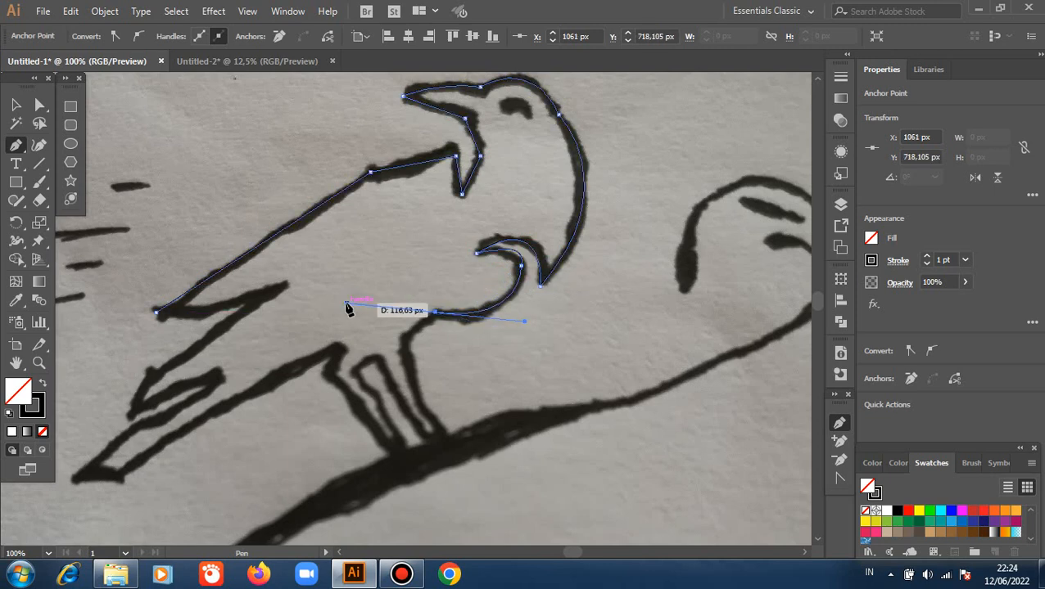
pyautogui.click(435, 314)
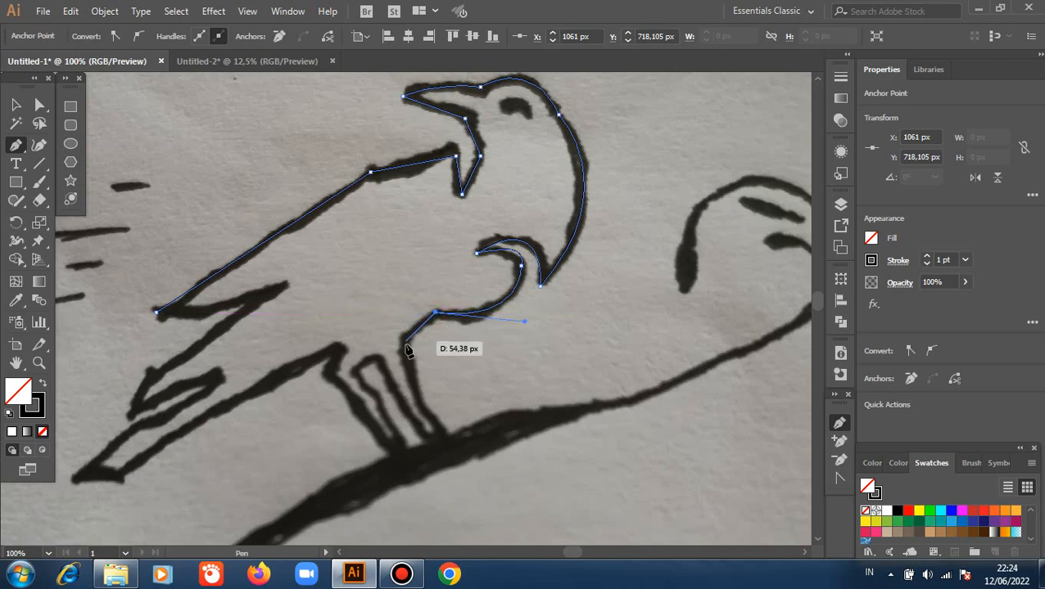
# Outline the bird's front leg with the Pen tool, down to the branch and back up its inner side.
pyautogui.click(404, 338)
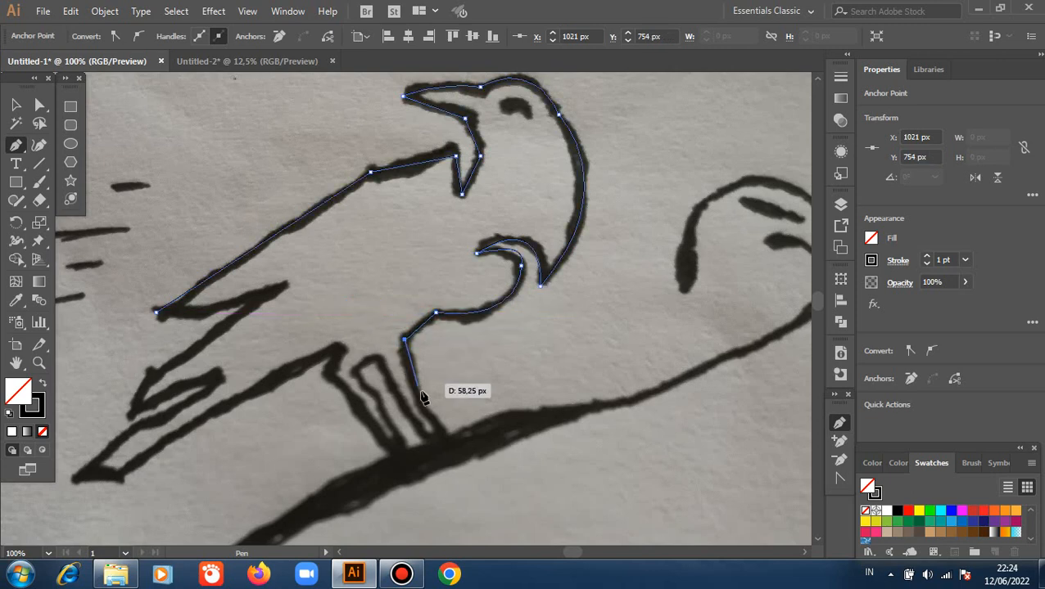
pyautogui.click(439, 441)
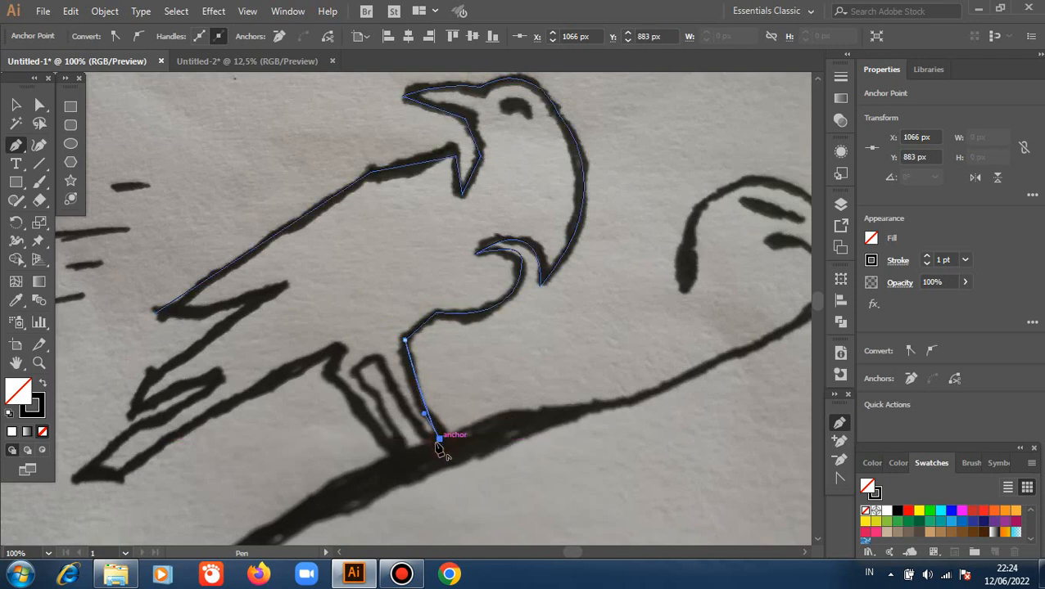
pyautogui.click(427, 443)
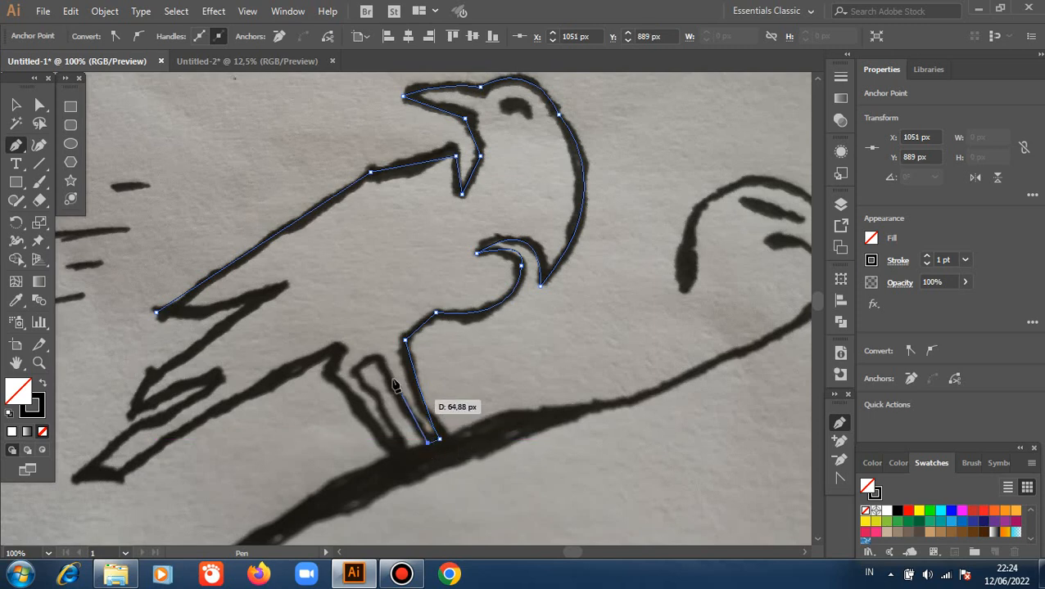
pyautogui.click(381, 359)
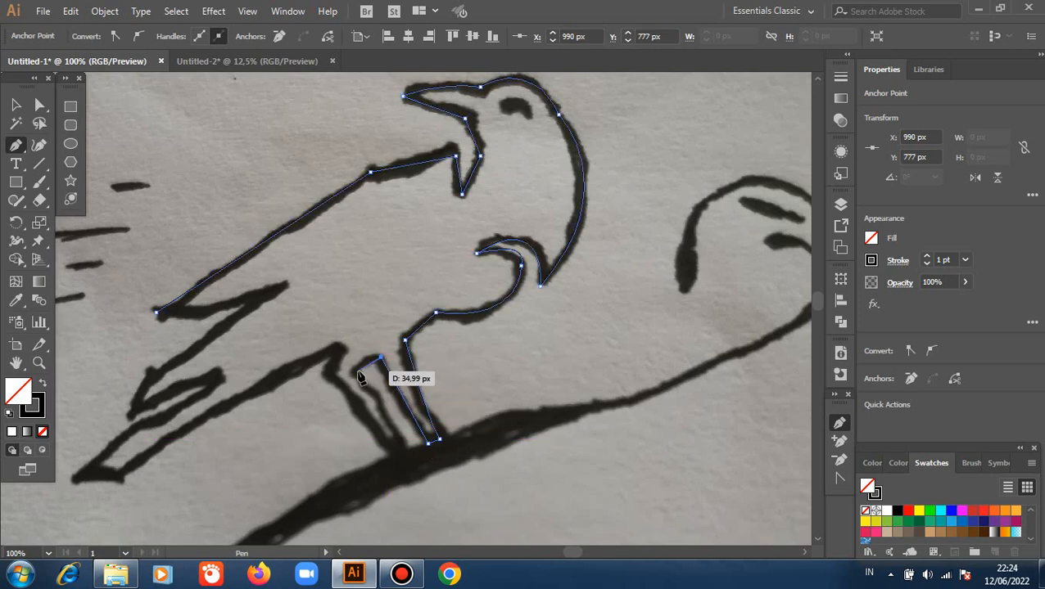
# Trace across the top of the gap between the legs and outline the back leg up to the belly.
pyautogui.click(357, 375)
pyautogui.moveTo(350, 383); pyautogui.dragTo(350, 384)
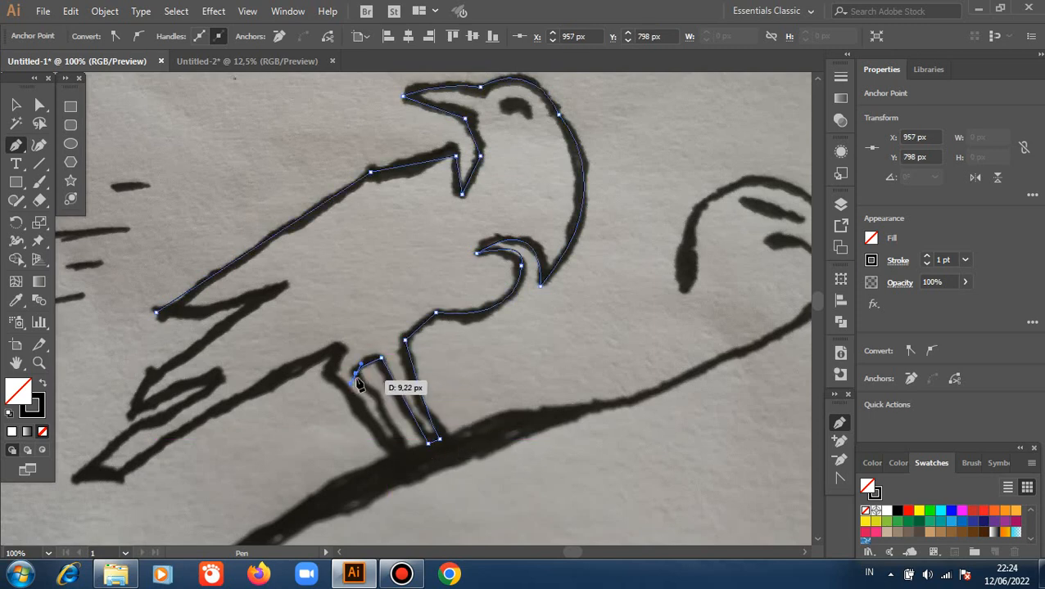
pyautogui.click(355, 374)
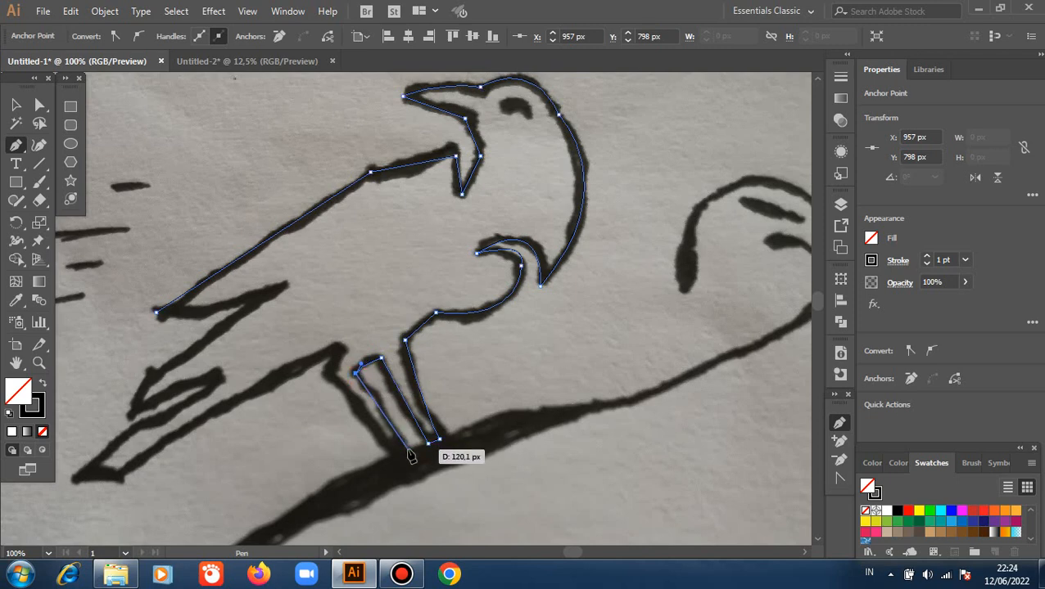
pyautogui.click(408, 451)
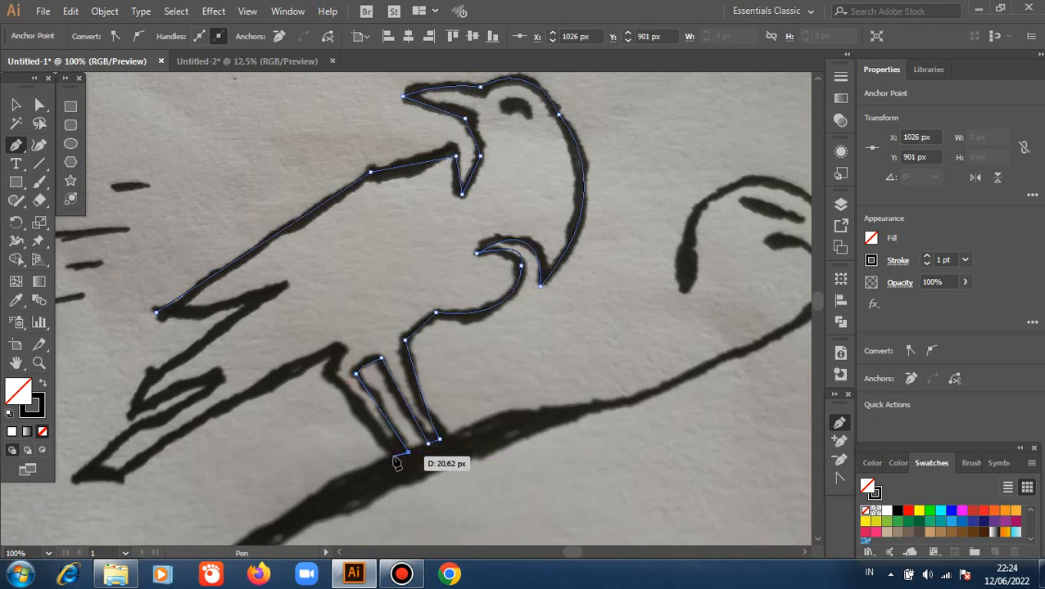
pyautogui.click(394, 459)
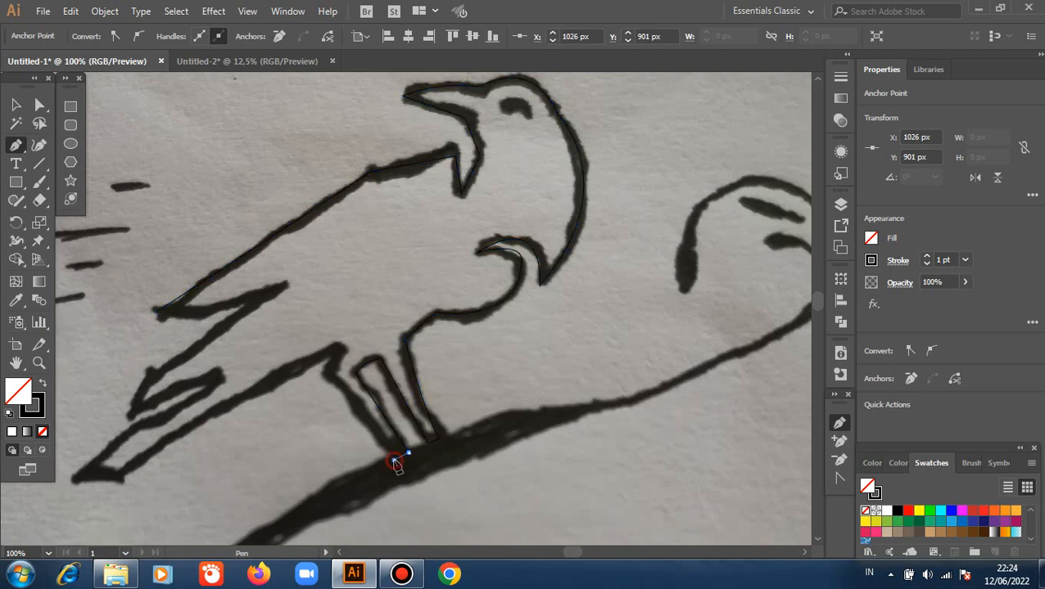
pyautogui.click(329, 373)
pyautogui.click(343, 350)
# Trace the belly, the tail feathers and the wing notch, closing the bird's outline at its starting anchor with a curved segment.
pyautogui.click(124, 476)
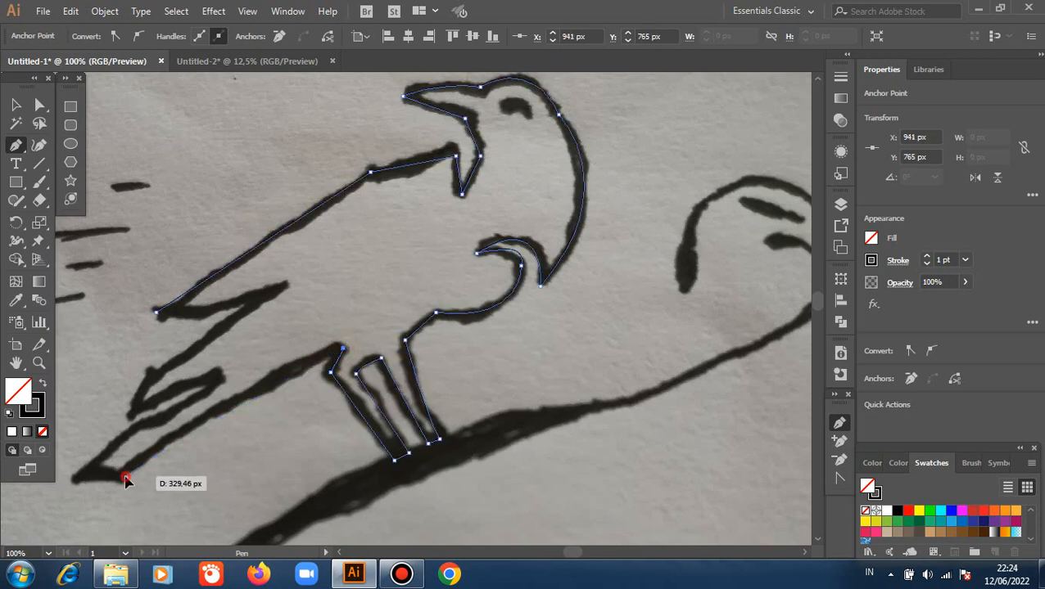
pyautogui.click(72, 480)
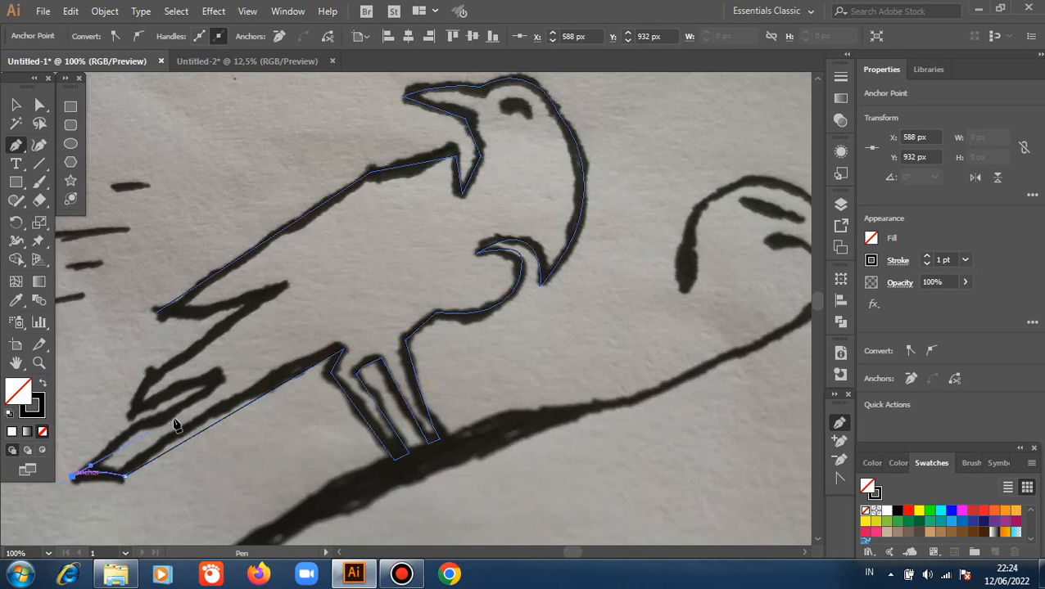
pyautogui.click(220, 381)
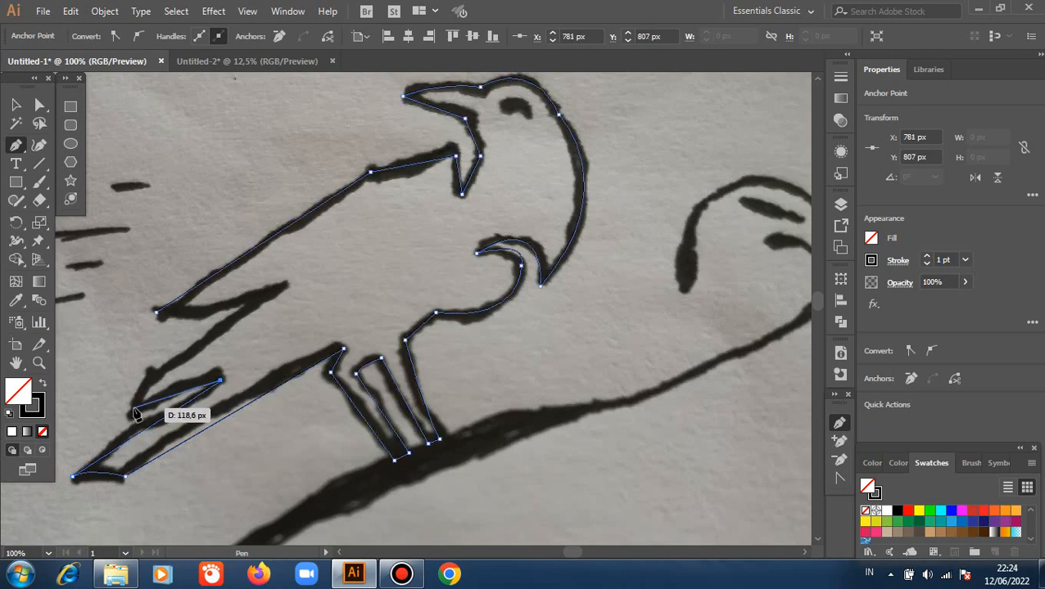
pyautogui.click(133, 409)
pyautogui.click(149, 374)
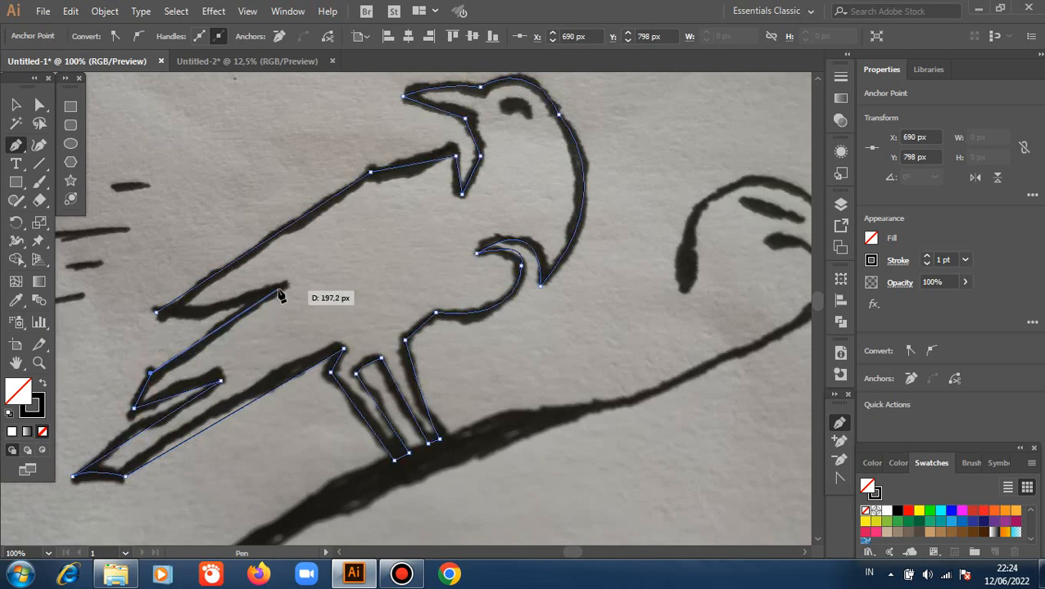
pyautogui.click(284, 287)
pyautogui.click(158, 313)
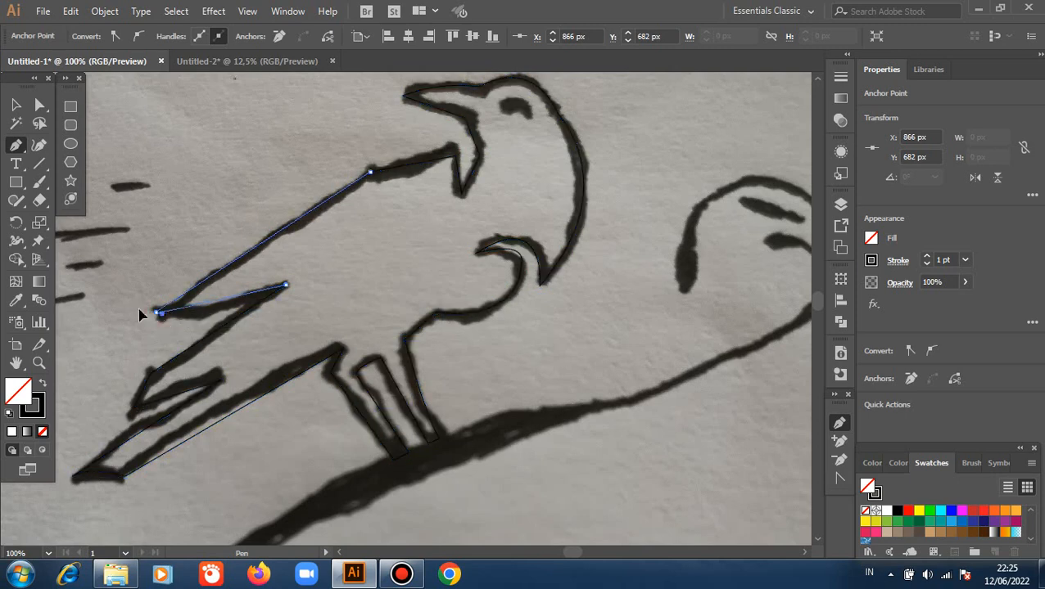
pyautogui.moveTo(139, 309); pyautogui.dragTo(110, 300)
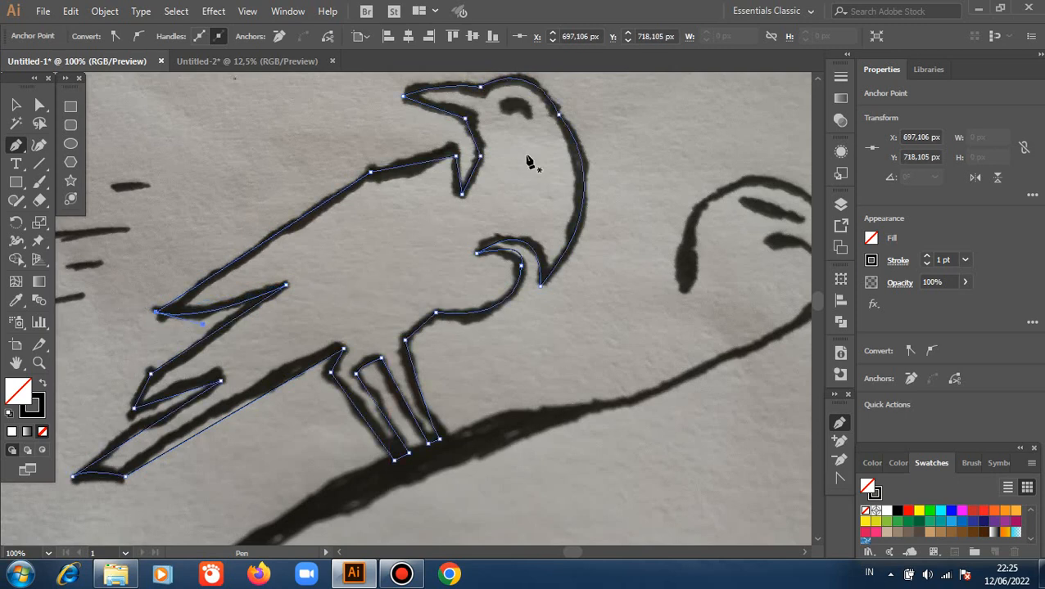
# Outline the bird's eye as a separate closed path with the Pen tool, following the curved dark shape.
pyautogui.scroll(2, 528, 161)
pyautogui.scroll(2, 557, 135)
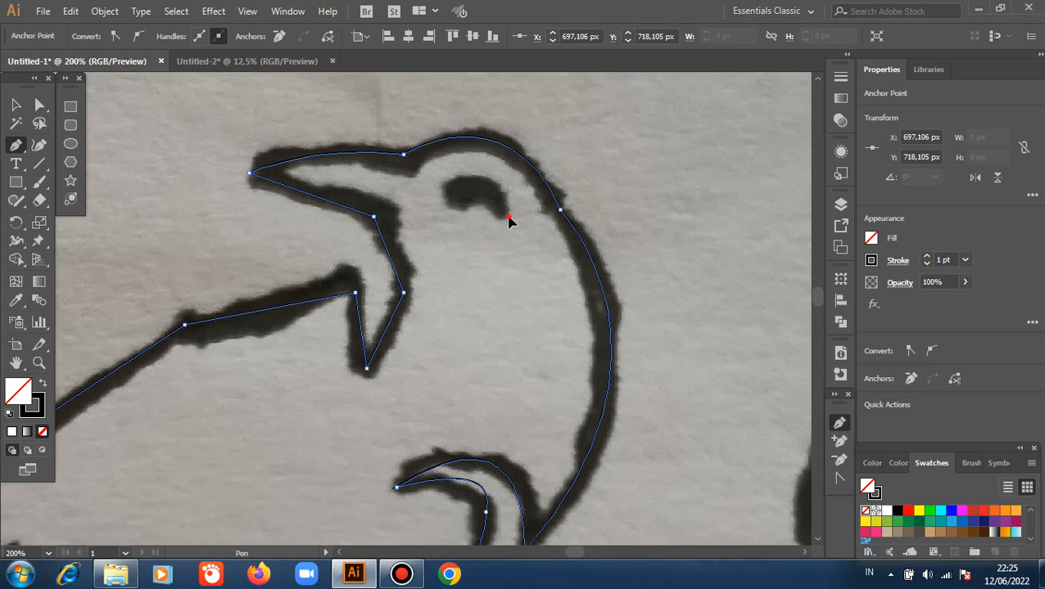
pyautogui.click(508, 217)
pyautogui.moveTo(443, 185); pyautogui.dragTo(399, 210)
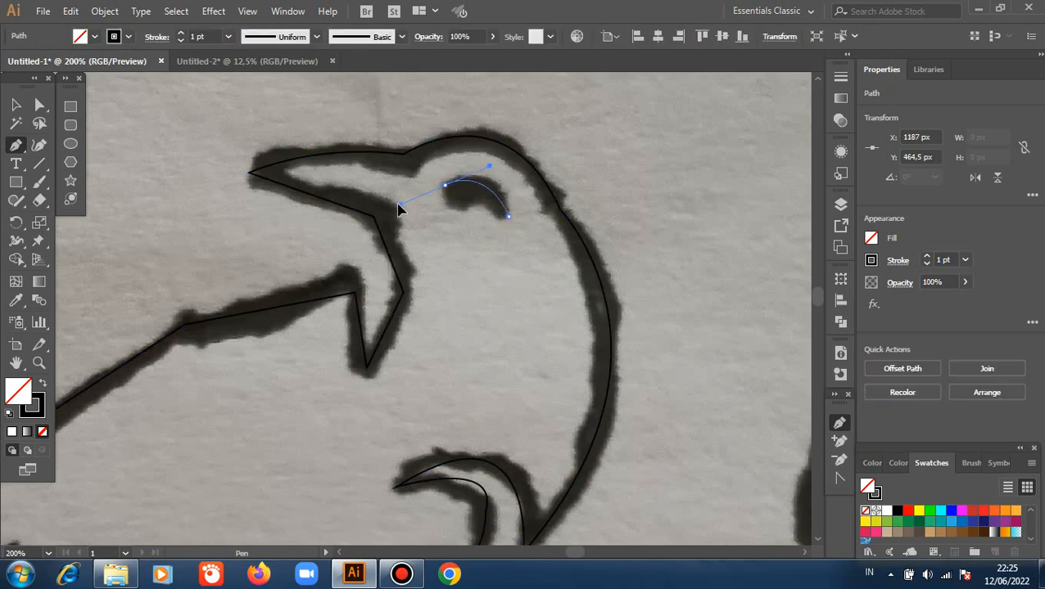
pyautogui.click(444, 186)
pyautogui.click(465, 208)
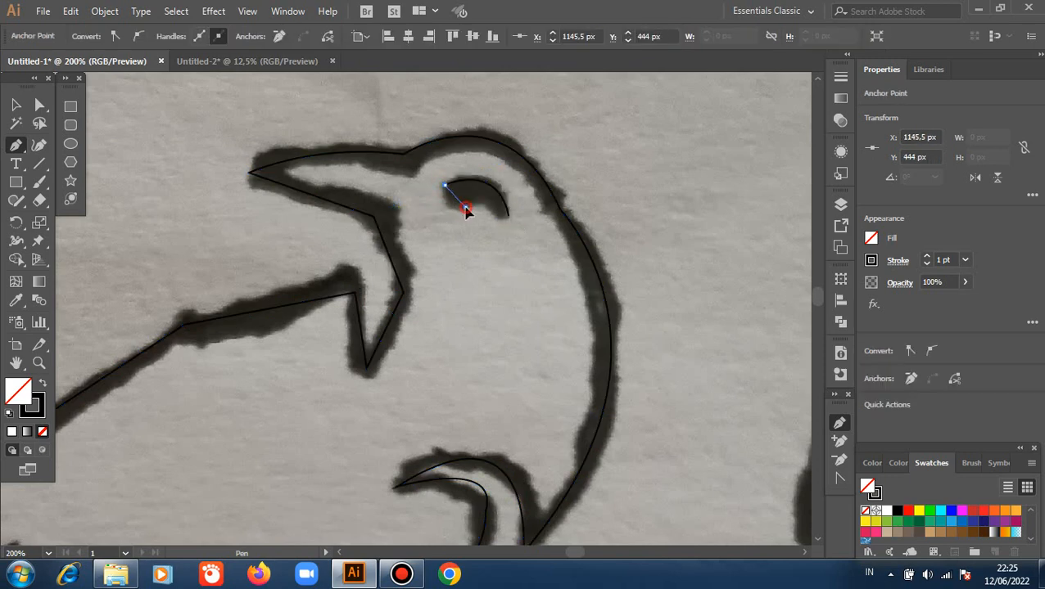
pyautogui.moveTo(497, 201); pyautogui.dragTo(498, 201)
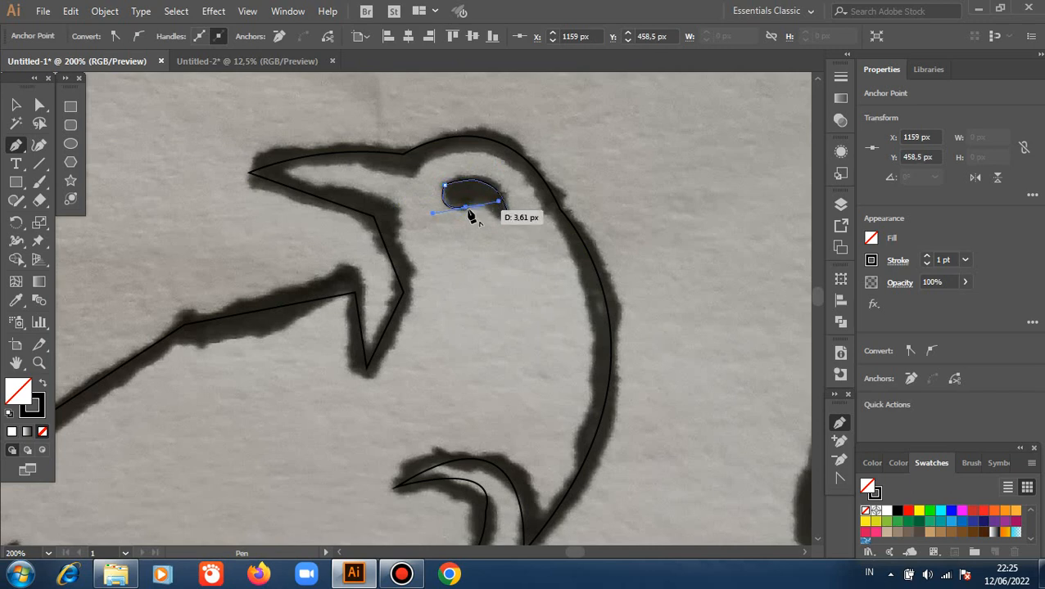
pyautogui.click(466, 208)
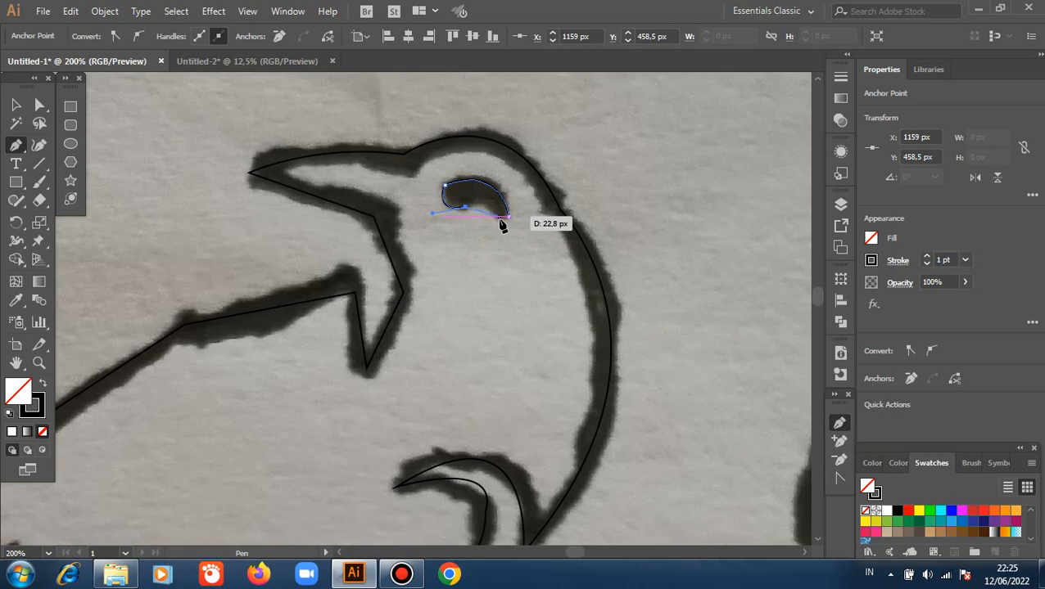
pyautogui.moveTo(499, 217); pyautogui.dragTo(515, 238)
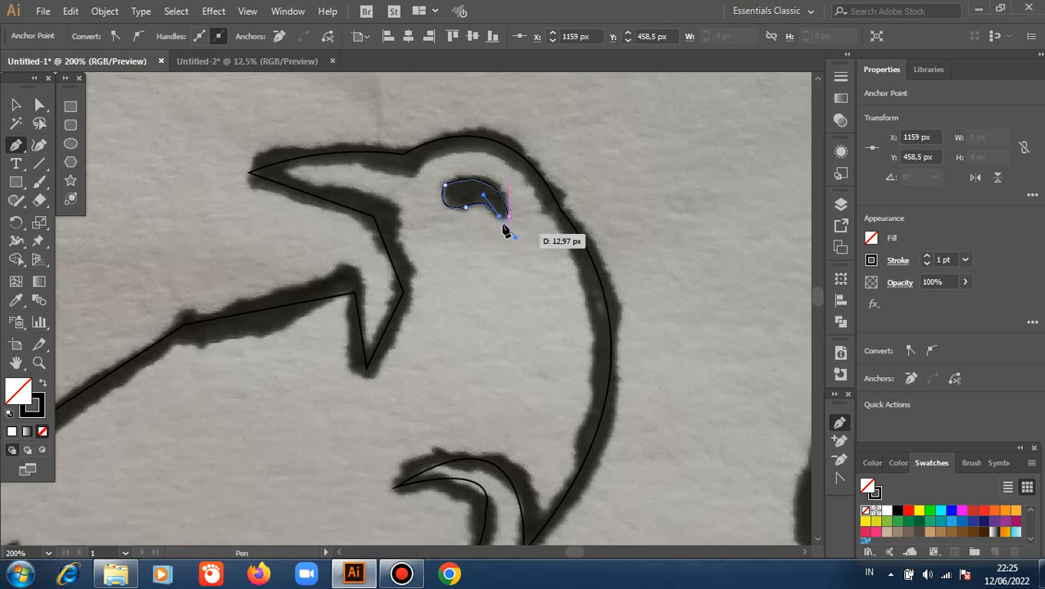
pyautogui.click(499, 217)
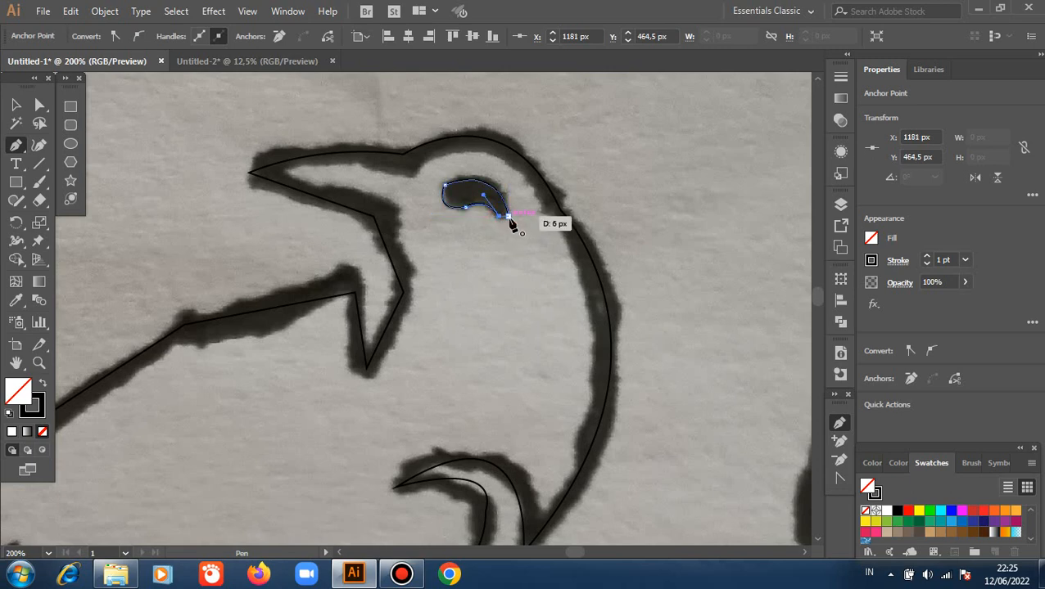
pyautogui.click(509, 217)
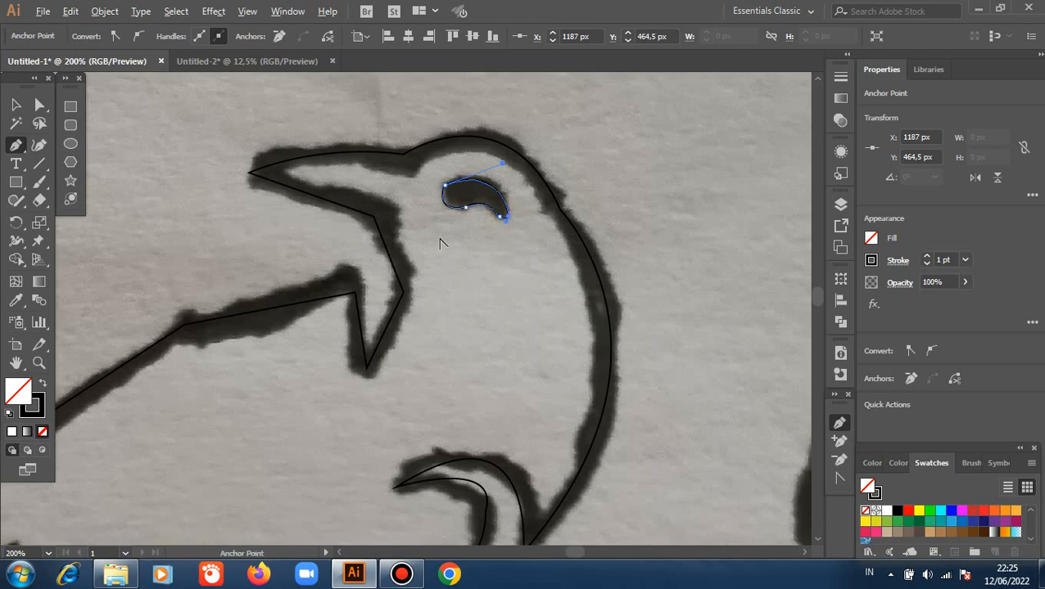
# Start a new path on the branch in front of the bird and trace its upper edge past the feet to the thick part's lower end.
pyautogui.scroll(-2, 440, 244)
pyautogui.scroll(-3, 413, 364)
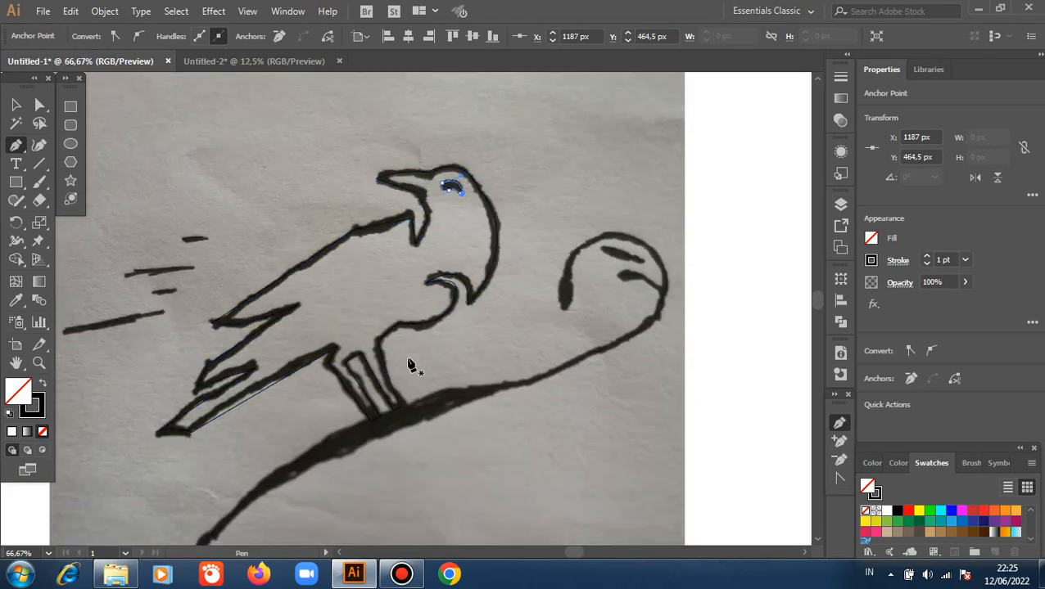
pyautogui.scroll(-1, 410, 364)
pyautogui.scroll(-1, 347, 389)
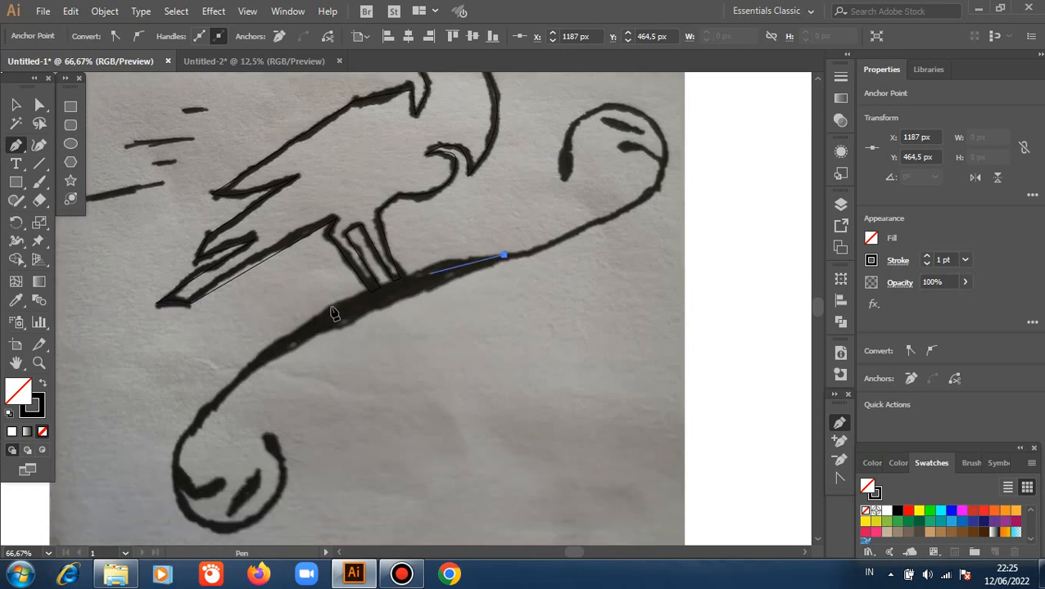
pyautogui.moveTo(327, 310); pyautogui.dragTo(271, 346)
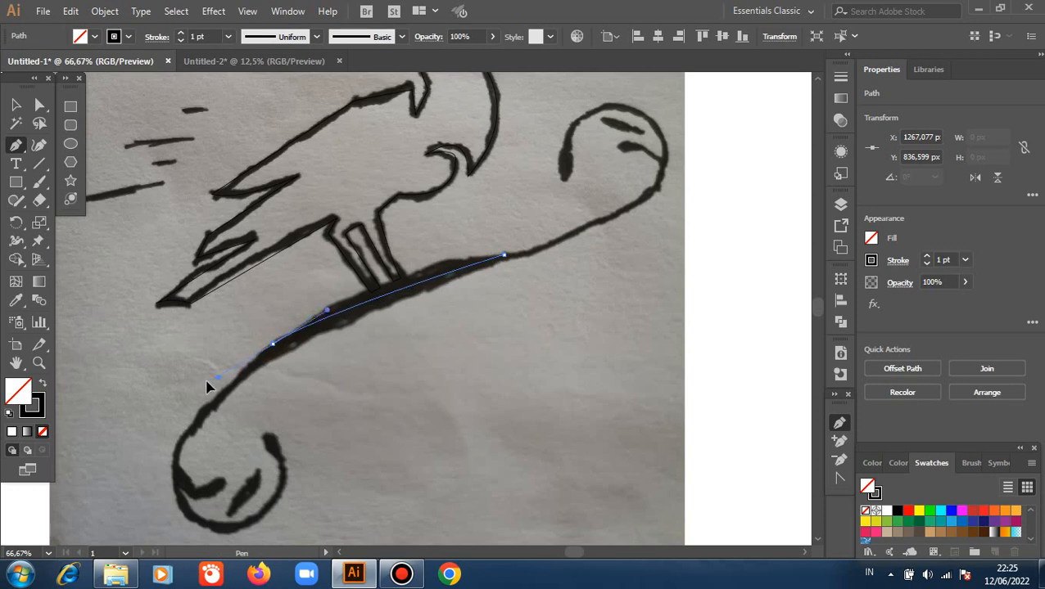
pyautogui.moveTo(208, 382); pyautogui.dragTo(155, 432)
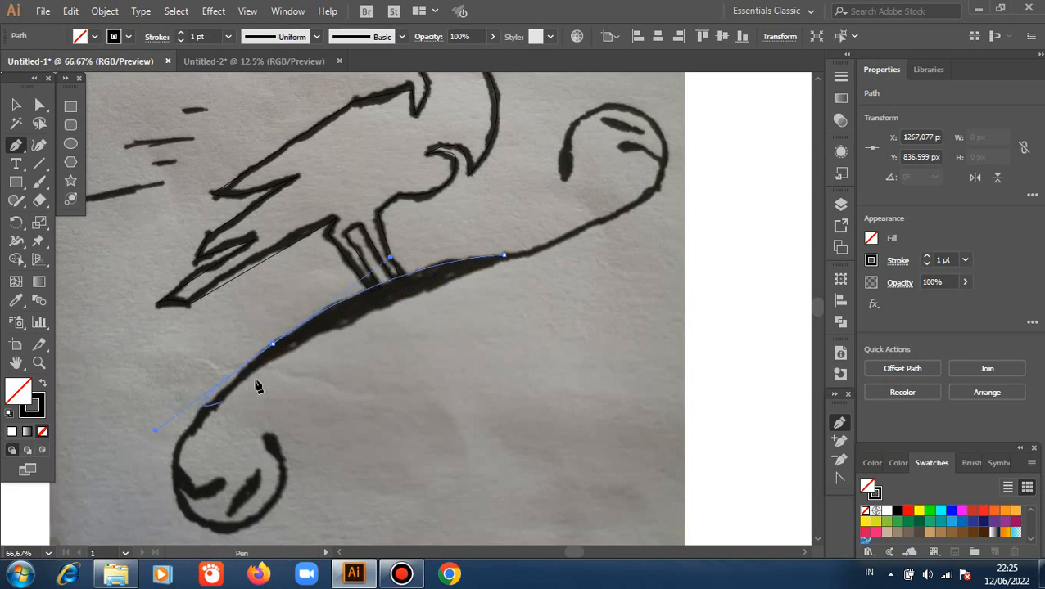
pyautogui.click(272, 345)
# Continue the branch path down its outer edge and around the bottom of the lower curl.
pyautogui.scroll(-1, 227, 405)
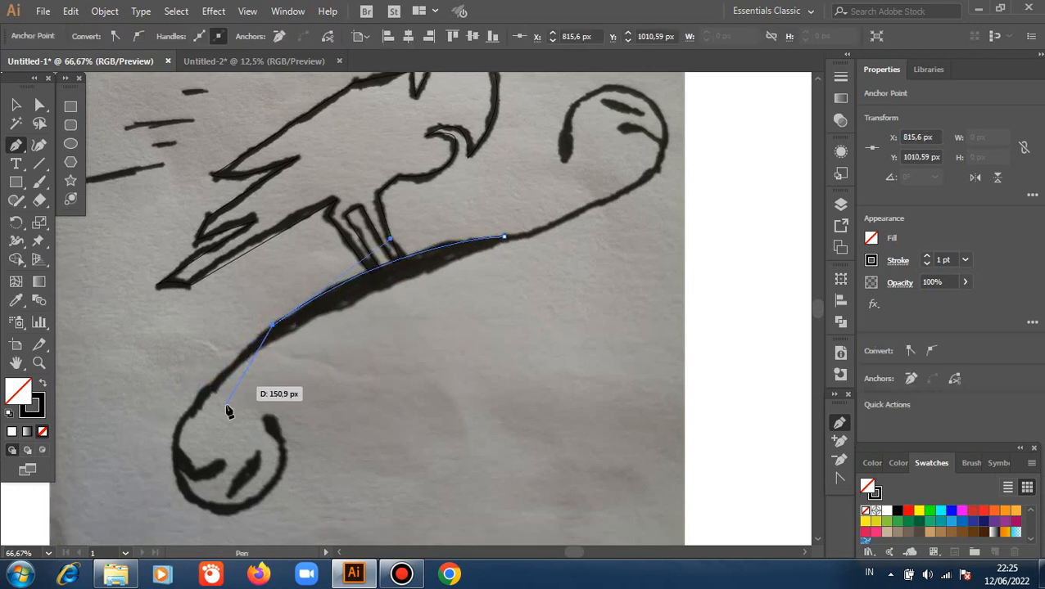
pyautogui.scroll(-4, 227, 414)
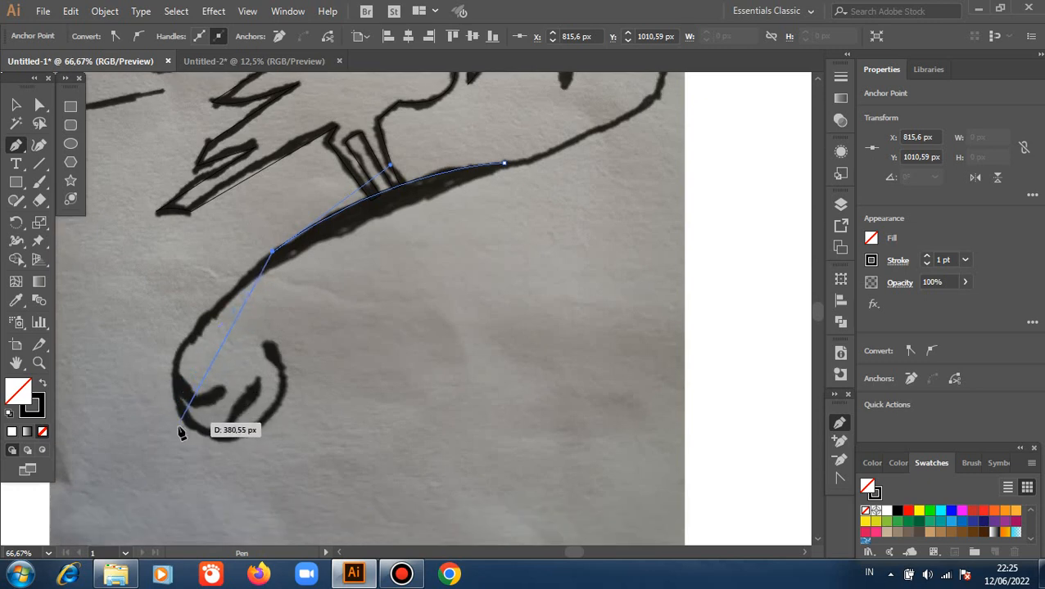
pyautogui.moveTo(182, 423); pyautogui.dragTo(238, 519)
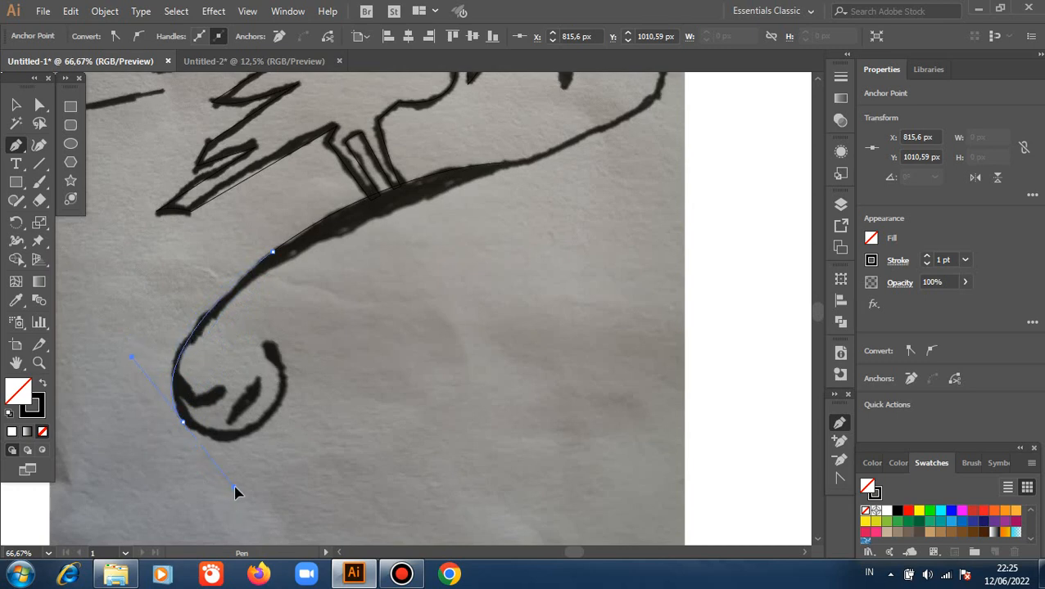
pyautogui.moveTo(220, 473); pyautogui.dragTo(189, 425)
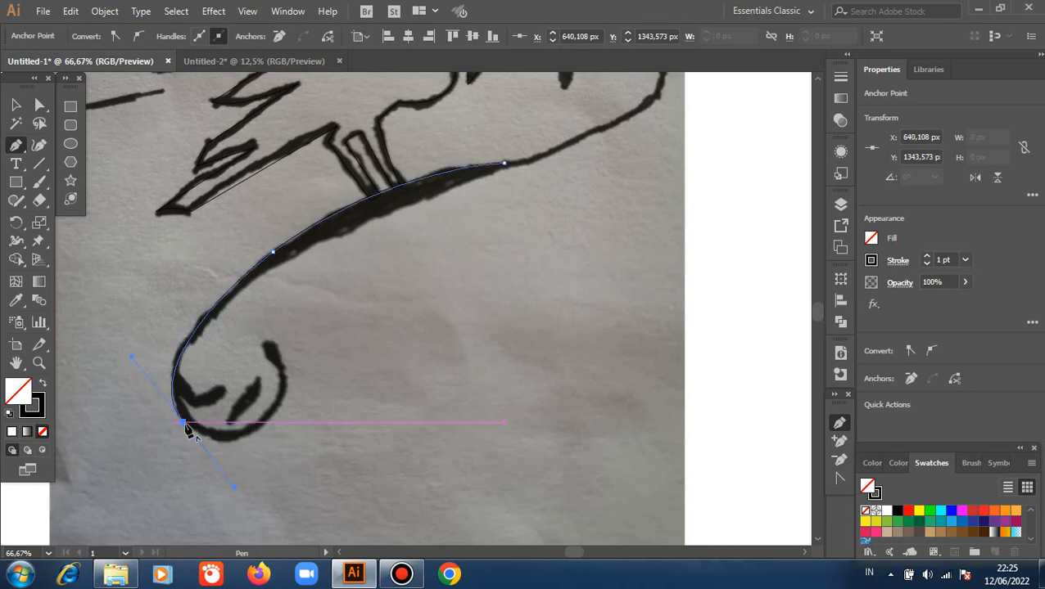
pyautogui.click(272, 422)
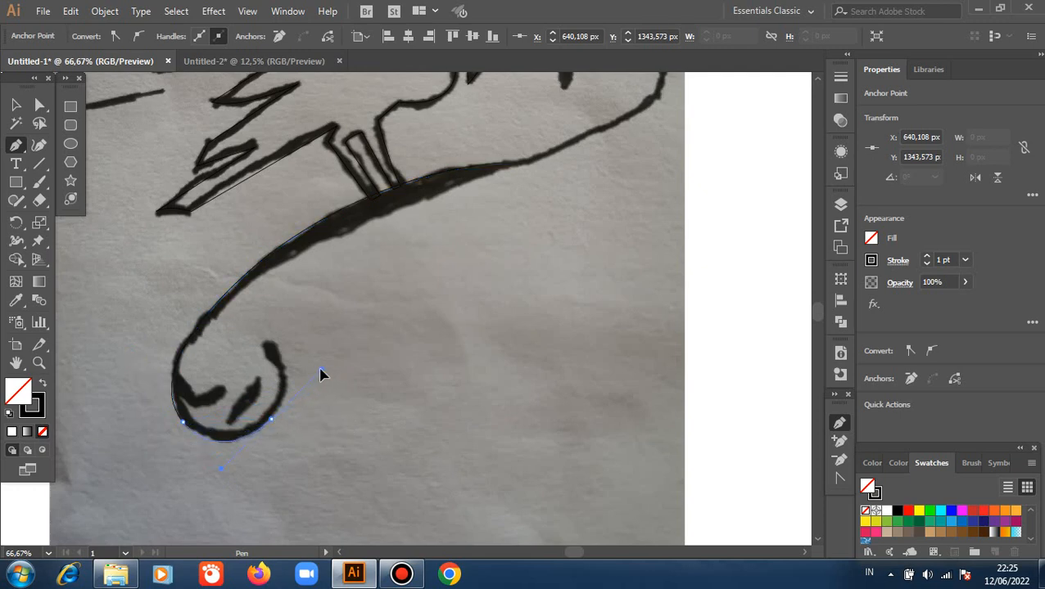
pyautogui.click(273, 420)
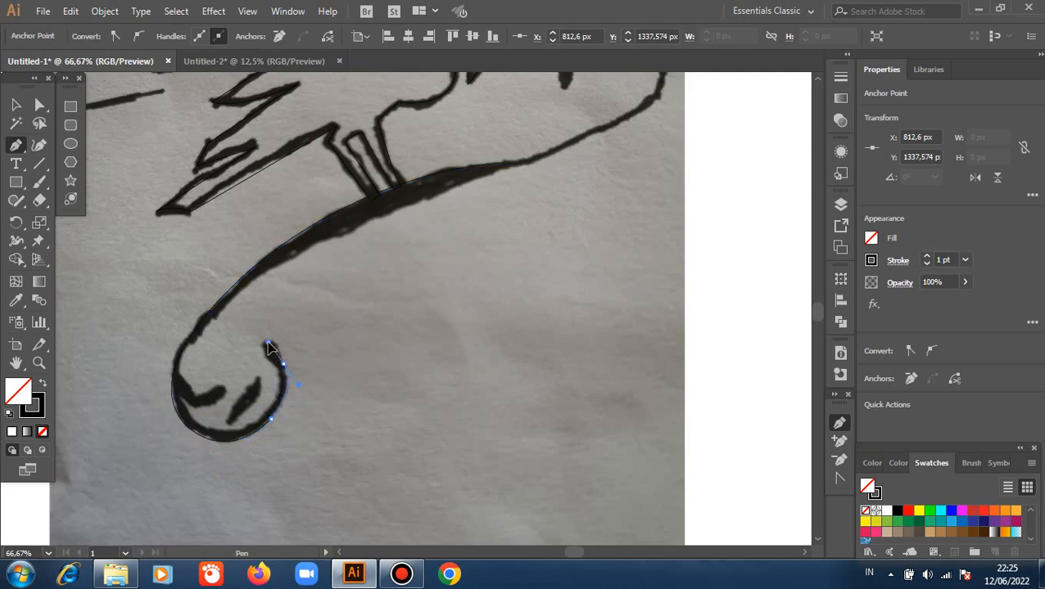
# Trace up the curl's outer edge and around the pointed bud at its end, with sharp corners at the bud's tip and neck.
pyautogui.click(270, 348)
pyautogui.scroll(3, 266, 426)
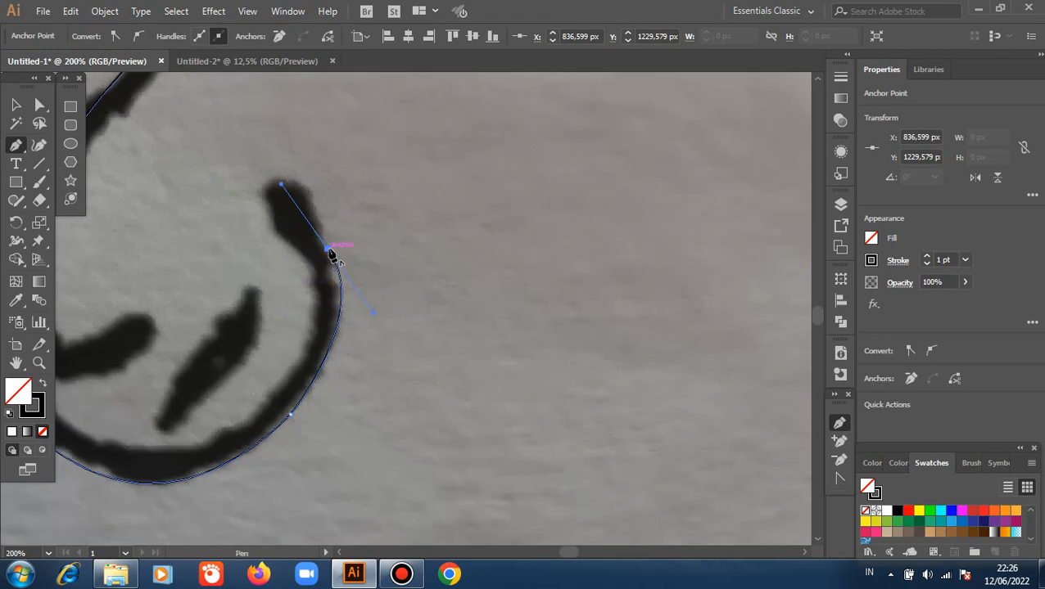
pyautogui.moveTo(270, 178); pyautogui.dragTo(228, 158)
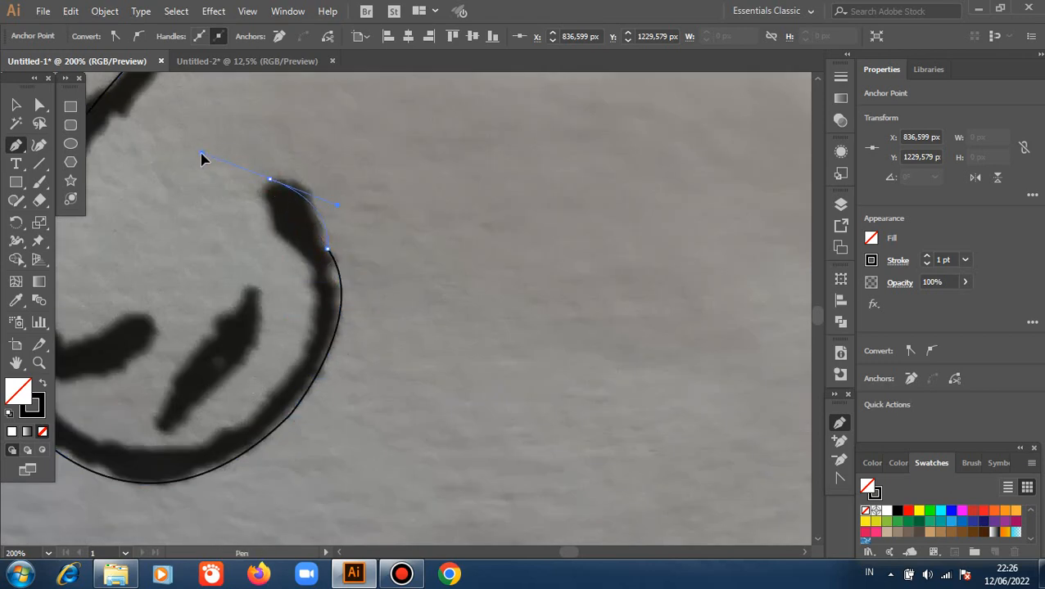
pyautogui.click(273, 184)
pyautogui.moveTo(309, 262); pyautogui.dragTo(366, 298)
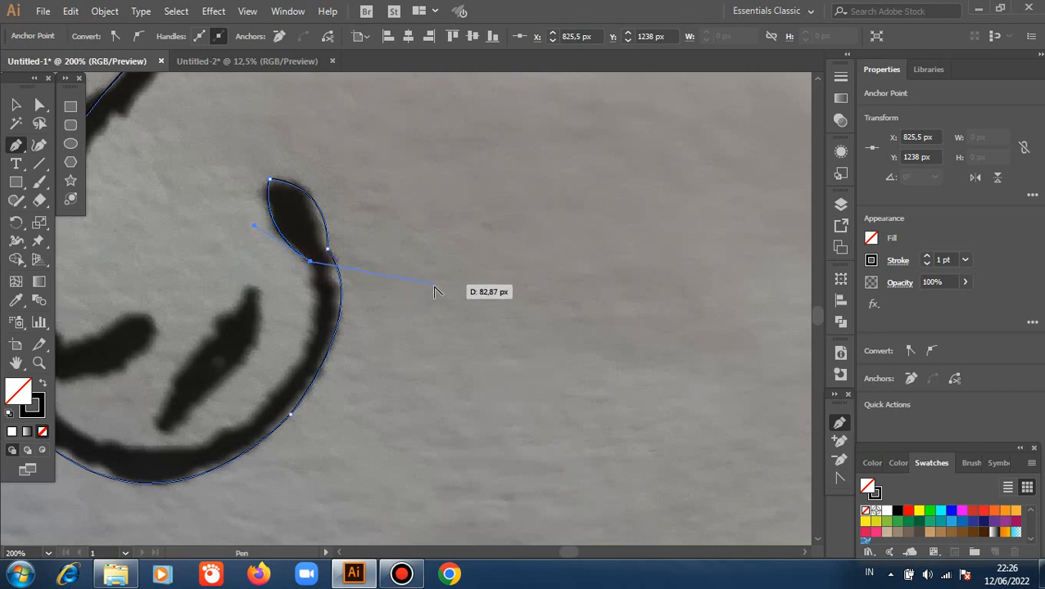
# Trace the inner edge of the lower curl from the bud back to the base of the small attached leaf.
pyautogui.press('space')
pyautogui.moveTo(310, 309); pyautogui.dragTo(549, 300)
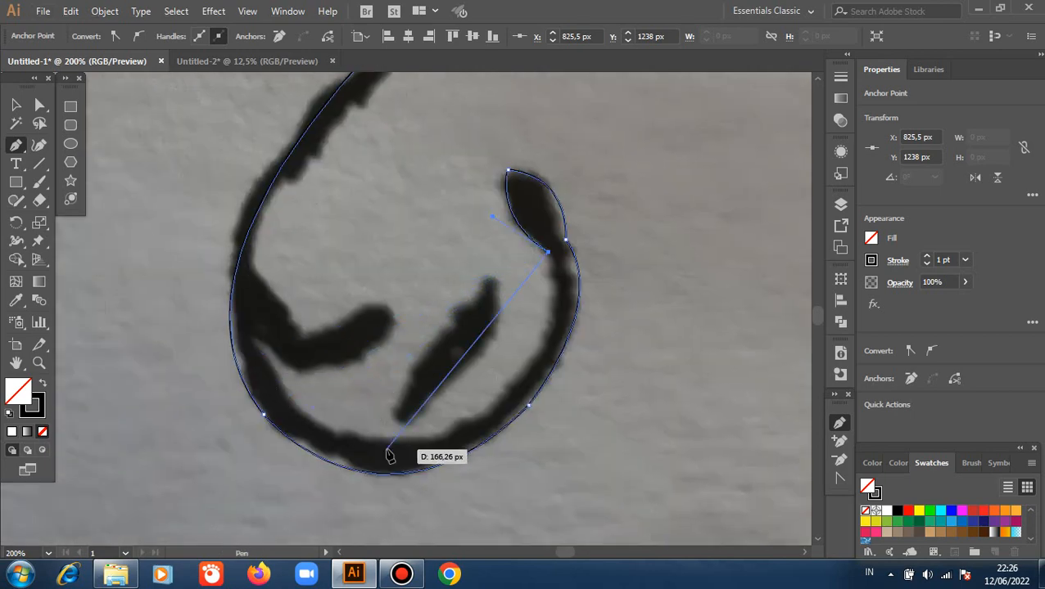
pyautogui.moveTo(385, 440); pyautogui.dragTo(198, 453)
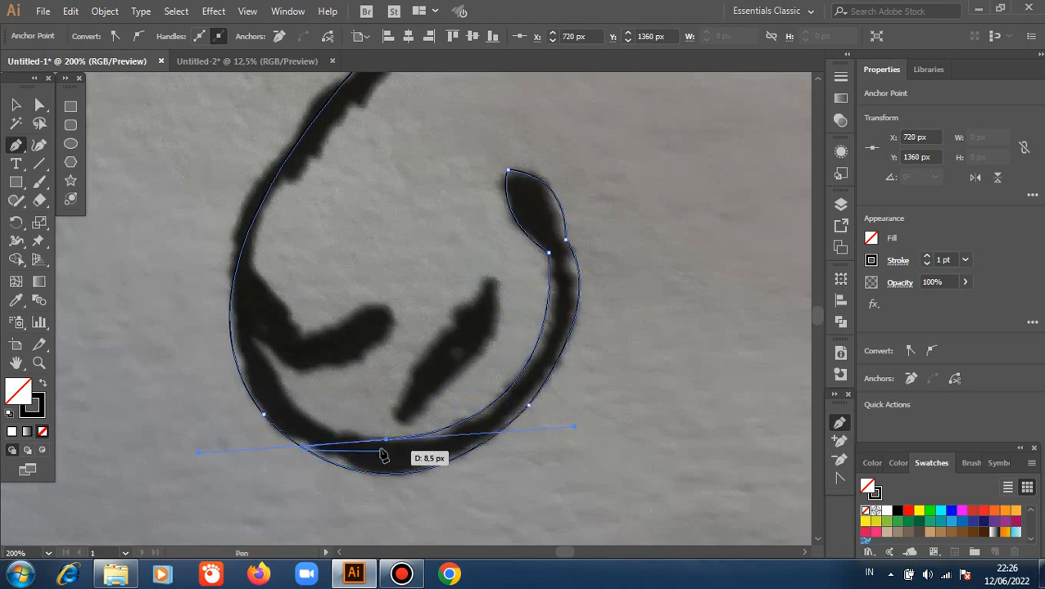
pyautogui.moveTo(257, 338); pyautogui.dragTo(205, 231)
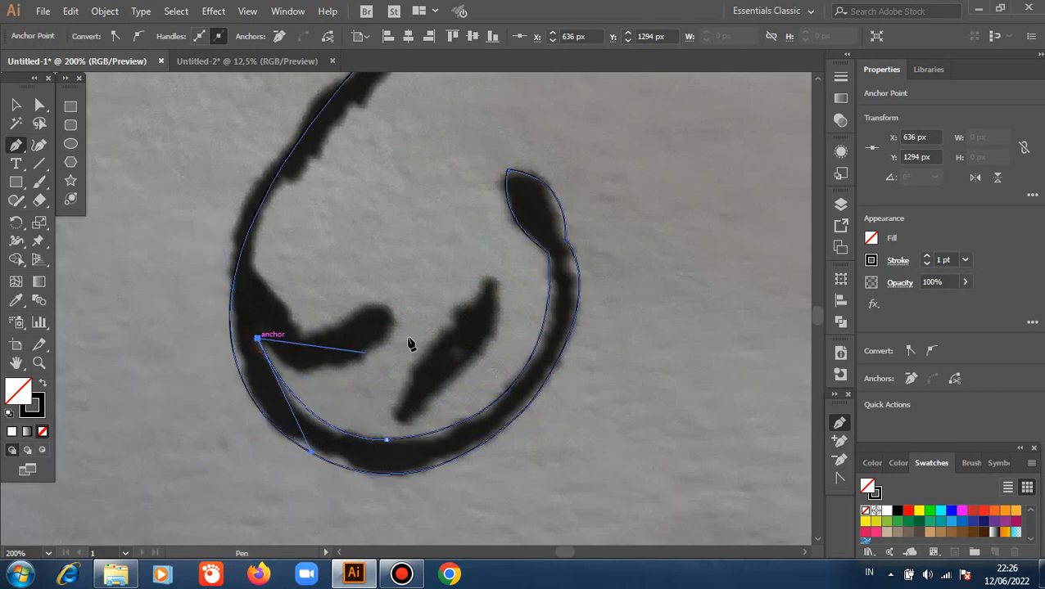
# Outline the small leaf attached inside the lower curl, around its rounded tip and back to the branch's inner edge.
pyautogui.moveTo(387, 321); pyautogui.dragTo(446, 247)
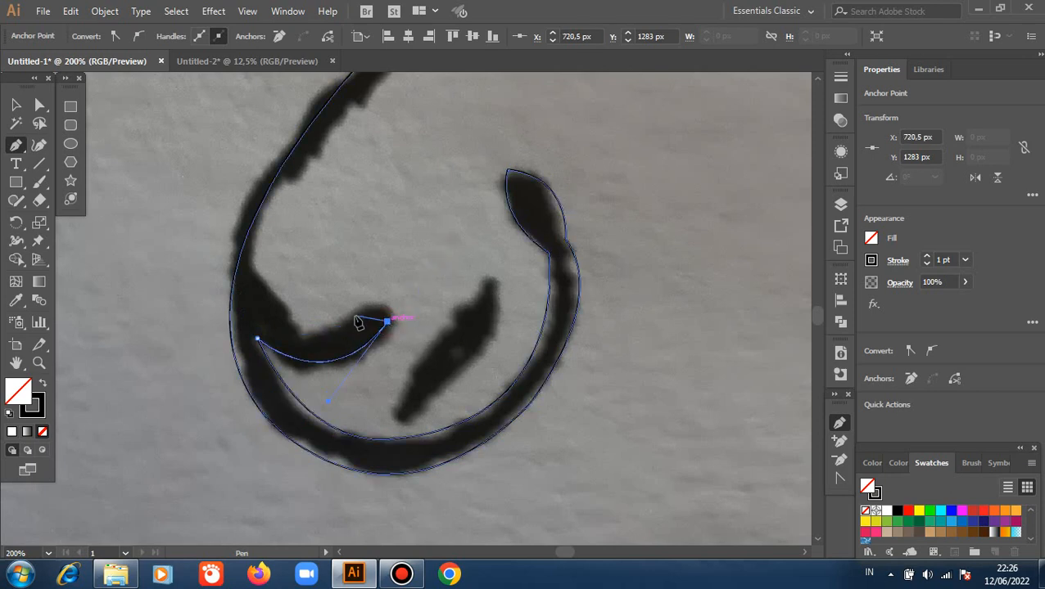
pyautogui.moveTo(386, 322); pyautogui.dragTo(336, 316)
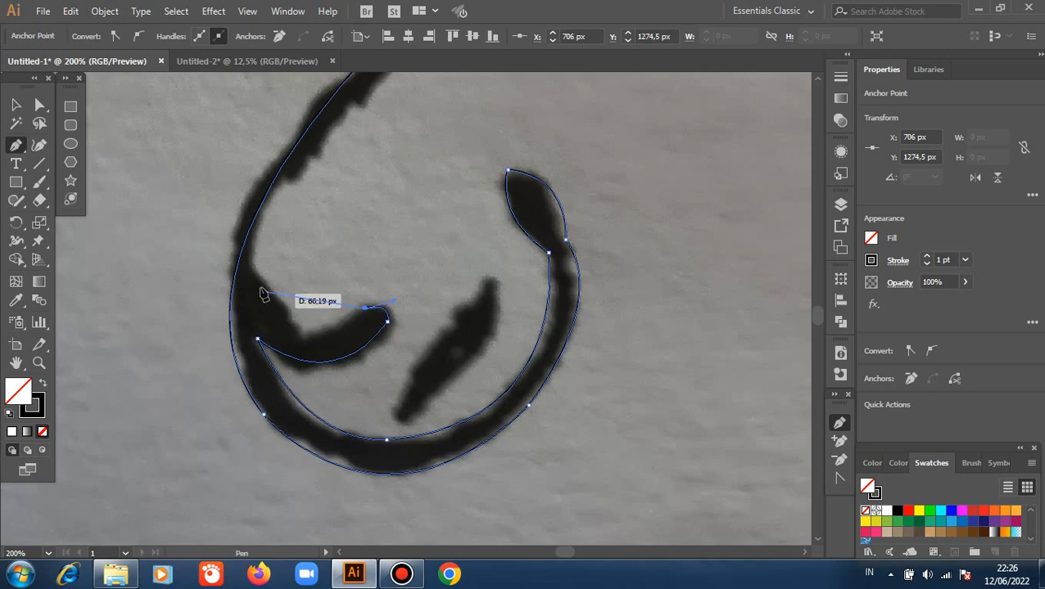
pyautogui.moveTo(258, 276); pyautogui.dragTo(219, 147)
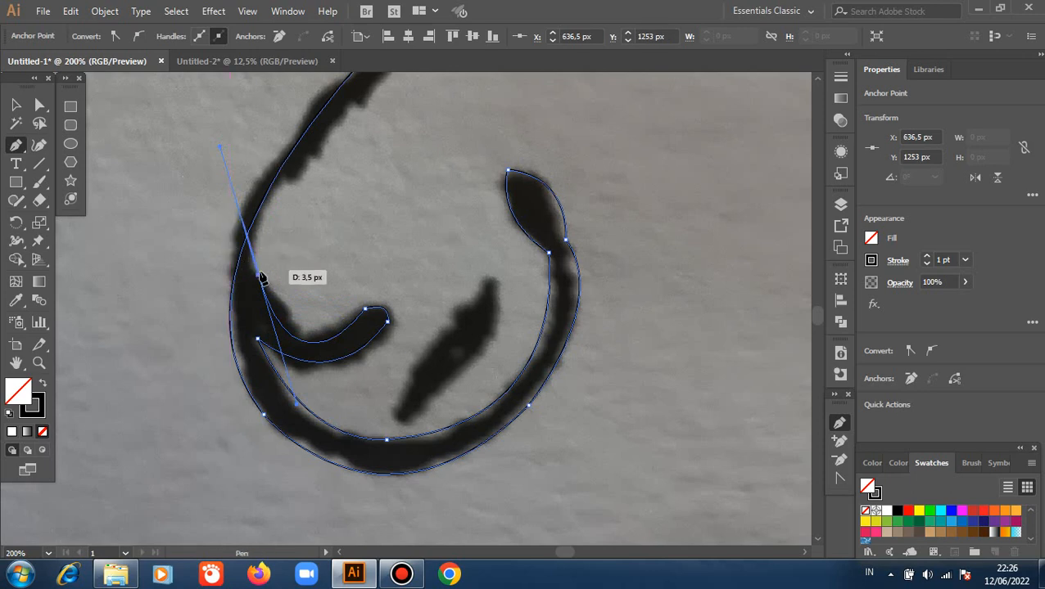
pyautogui.moveTo(258, 279); pyautogui.dragTo(323, 222)
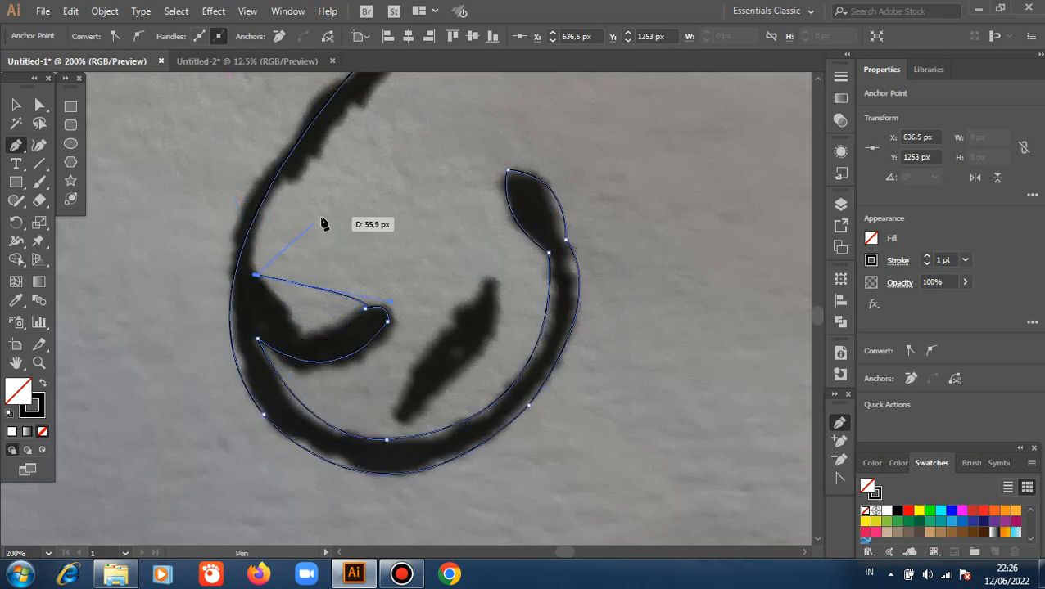
pyautogui.hotkey('ctrl', 'z')
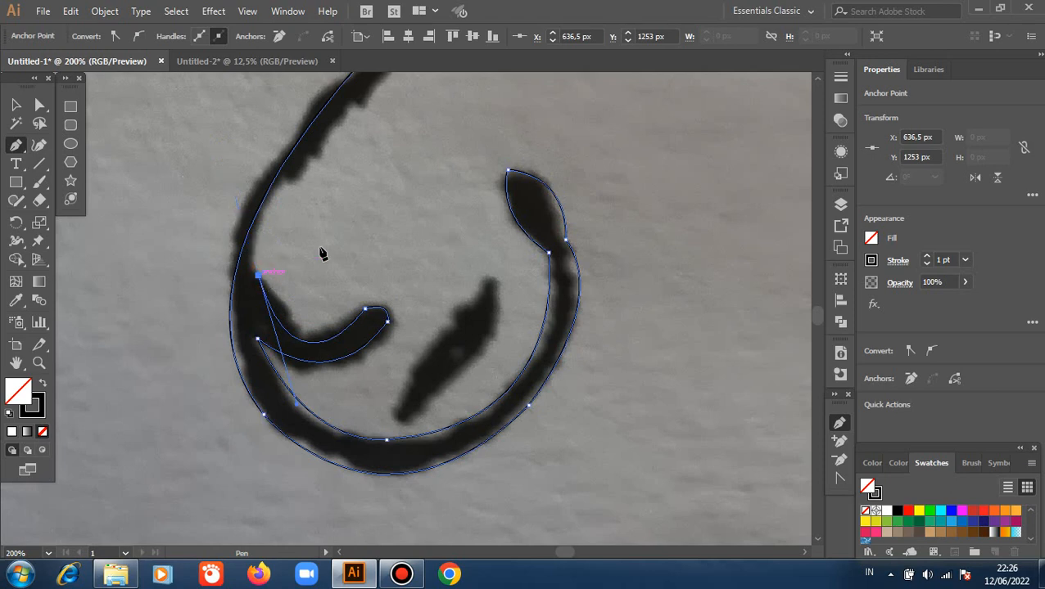
# Trace the branch's inner edge from the small leaf up to the underside of its thick part, ending in a corner anchor.
pyautogui.press('space')
pyautogui.moveTo(356, 268); pyautogui.dragTo(312, 322)
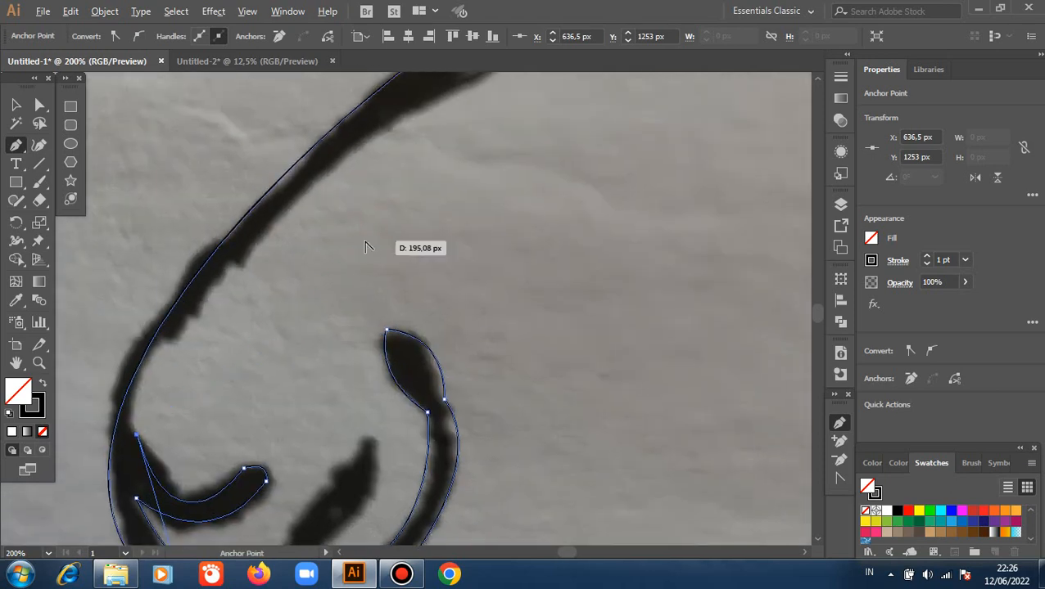
pyautogui.keyDown('alt'); pyautogui.scroll(-2, 364, 242); pyautogui.keyUp('alt')
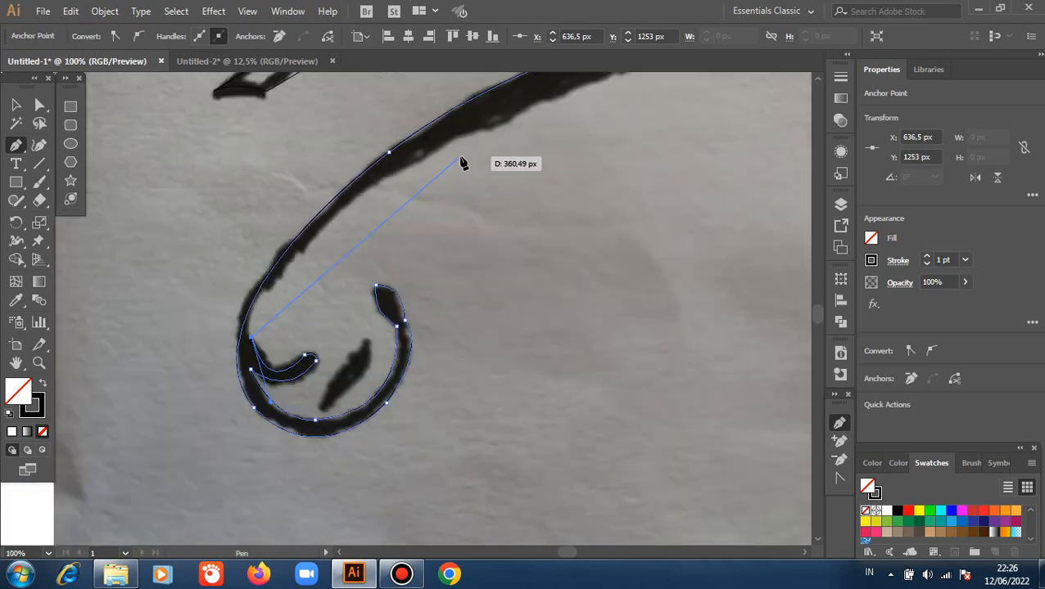
pyautogui.moveTo(461, 131); pyautogui.dragTo(488, 123)
pyautogui.scroll(2, 516, 127)
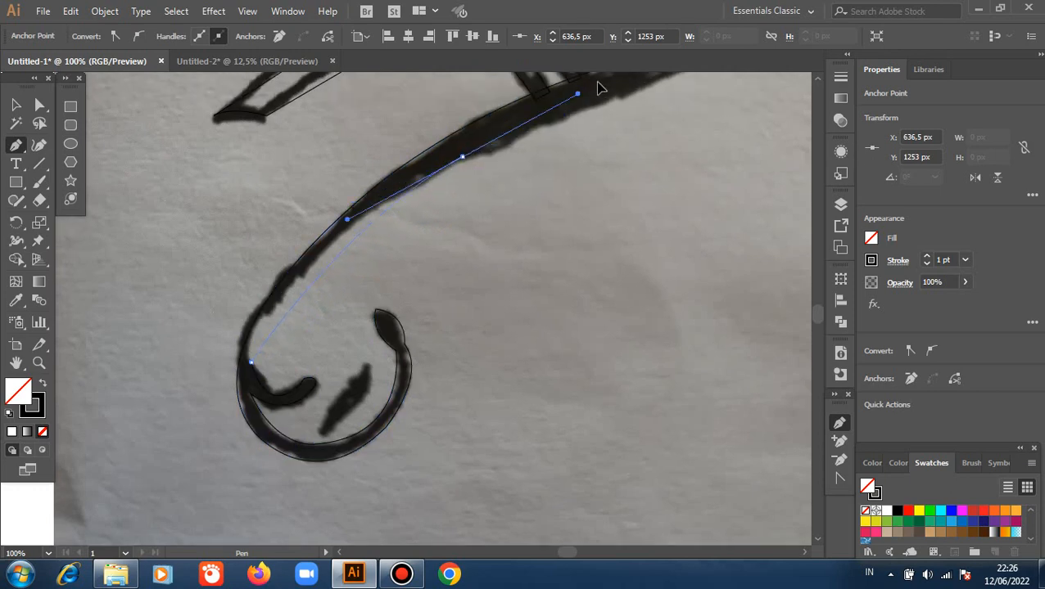
pyautogui.click(609, 133)
pyautogui.moveTo(609, 134); pyautogui.dragTo(643, 115)
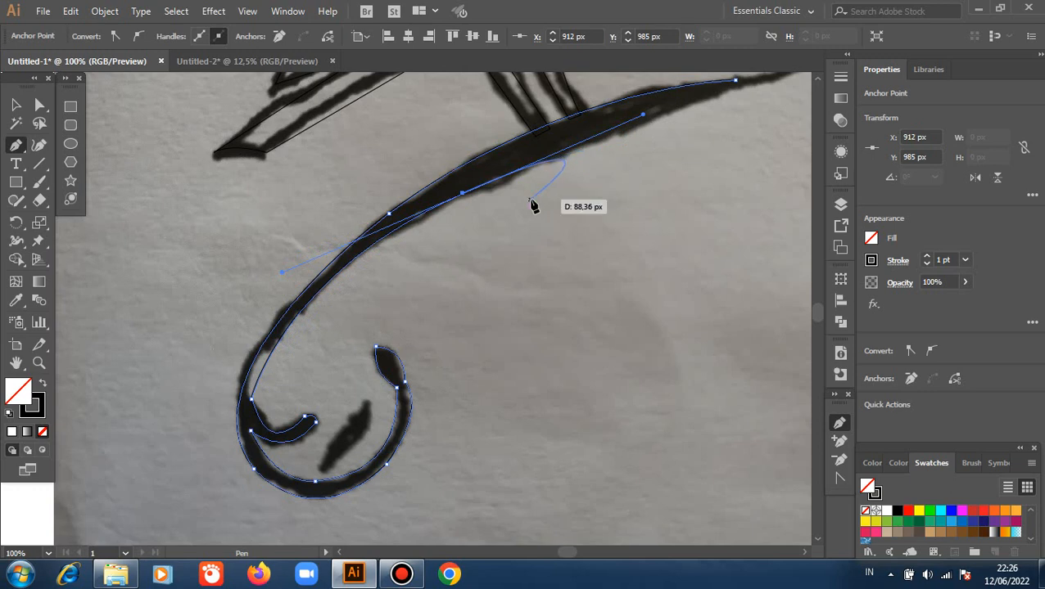
pyautogui.click(464, 194)
# Extend the underside curve to just below the branch path's starting anchor and make its end a corner point.
pyautogui.press('space')
pyautogui.moveTo(589, 201); pyautogui.dragTo(251, 311)
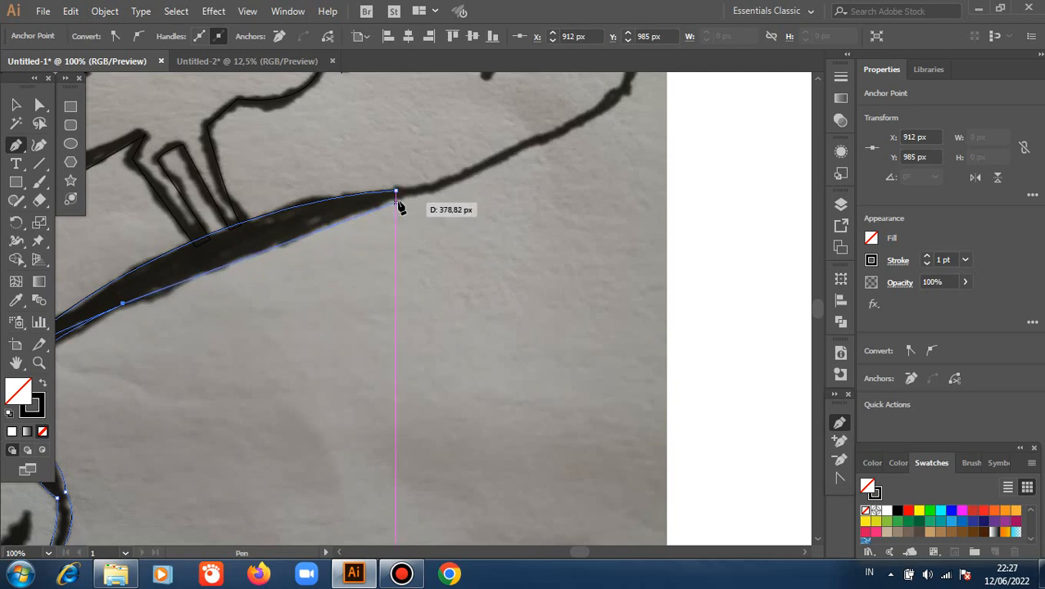
pyautogui.moveTo(396, 200); pyautogui.dragTo(444, 201)
pyautogui.click(396, 202)
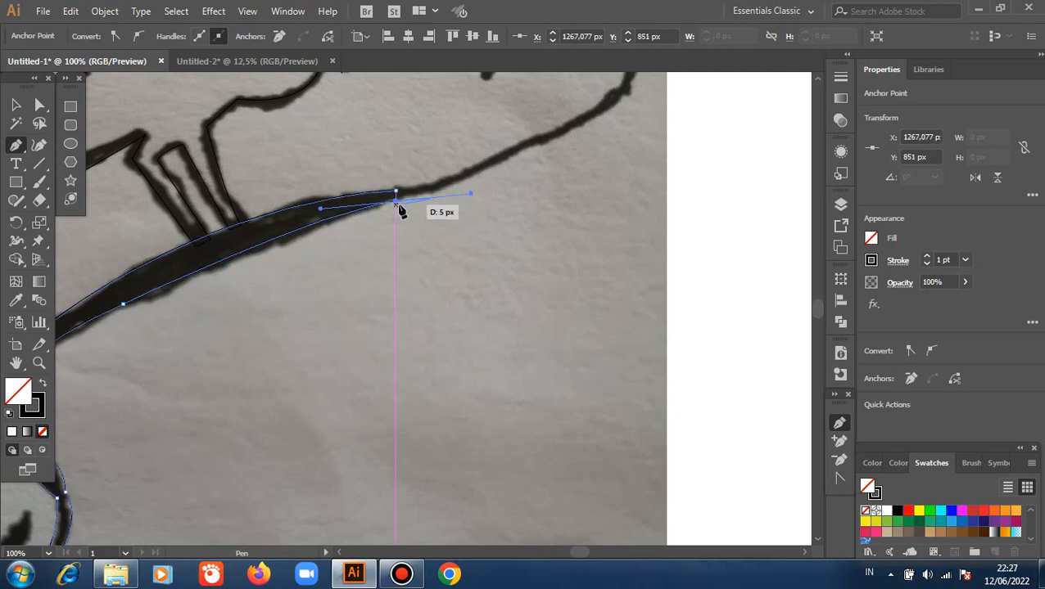
# Trace the outer edge of the upper curl from the branch's underside to its top, ending in a corner anchor.
pyautogui.press('space')
pyautogui.moveTo(529, 201); pyautogui.dragTo(448, 383)
pyautogui.moveTo(559, 230); pyautogui.dragTo(581, 130)
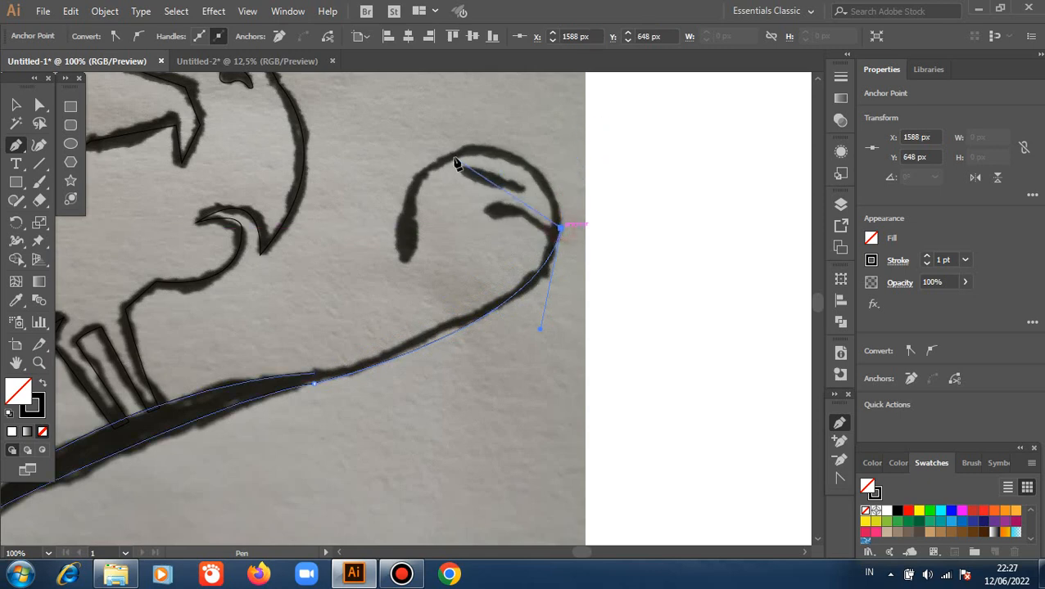
pyautogui.moveTo(456, 164); pyautogui.dragTo(345, 194)
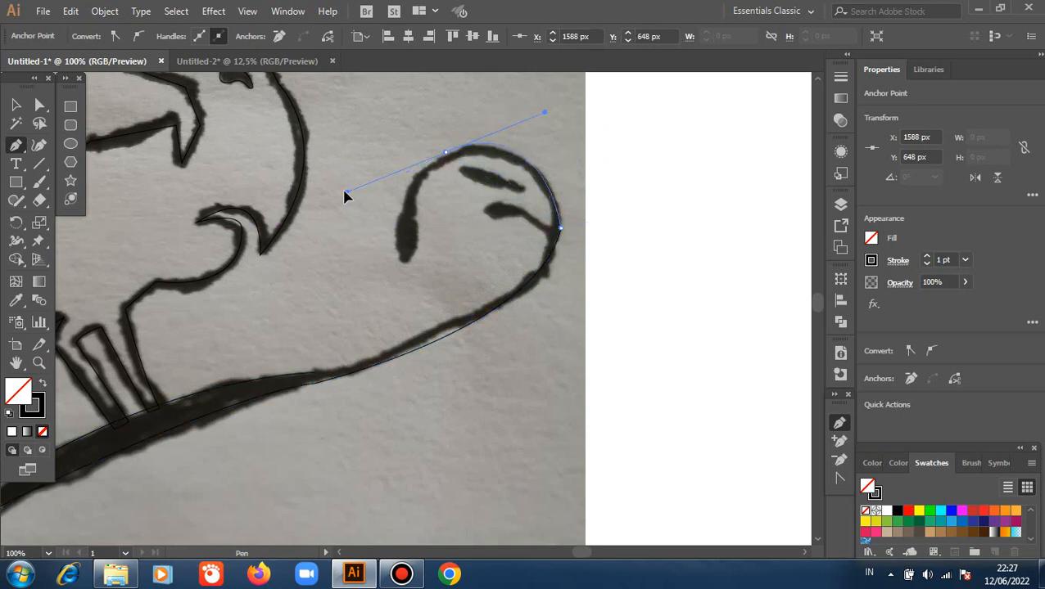
pyautogui.click(447, 154)
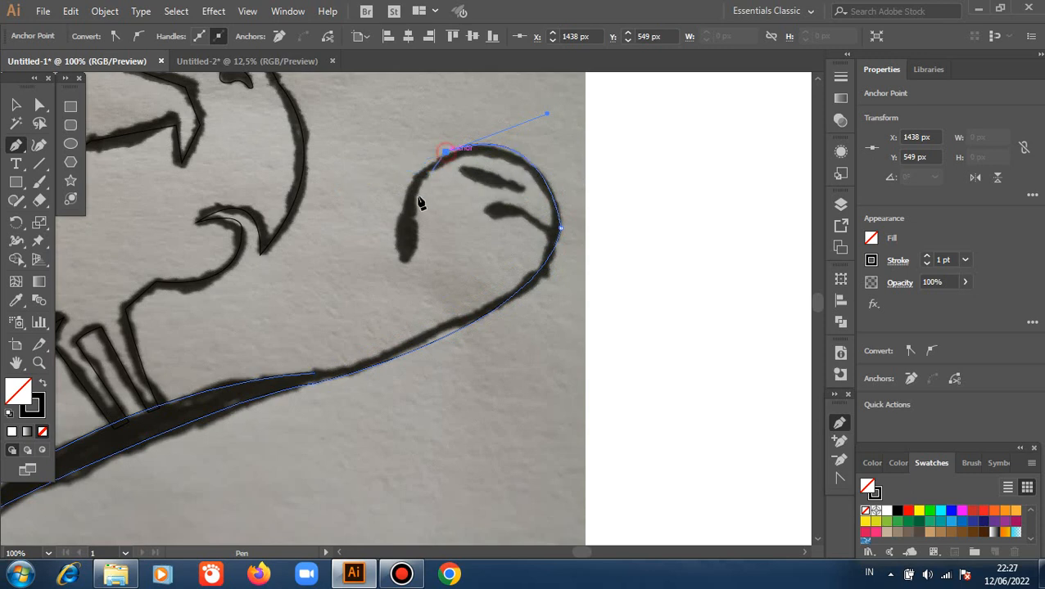
# Continue the outline down the outer edge of the curl and around the bud to its pointed tip.
pyautogui.click(402, 214)
pyautogui.moveTo(404, 249); pyautogui.dragTo(432, 271)
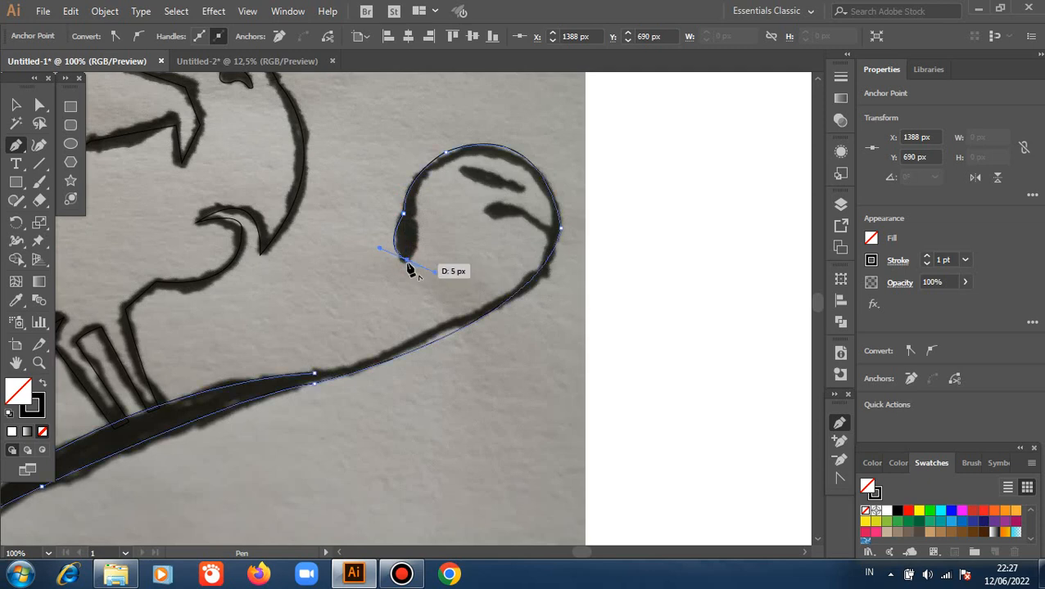
pyautogui.hotkey('ctrl', 'z')
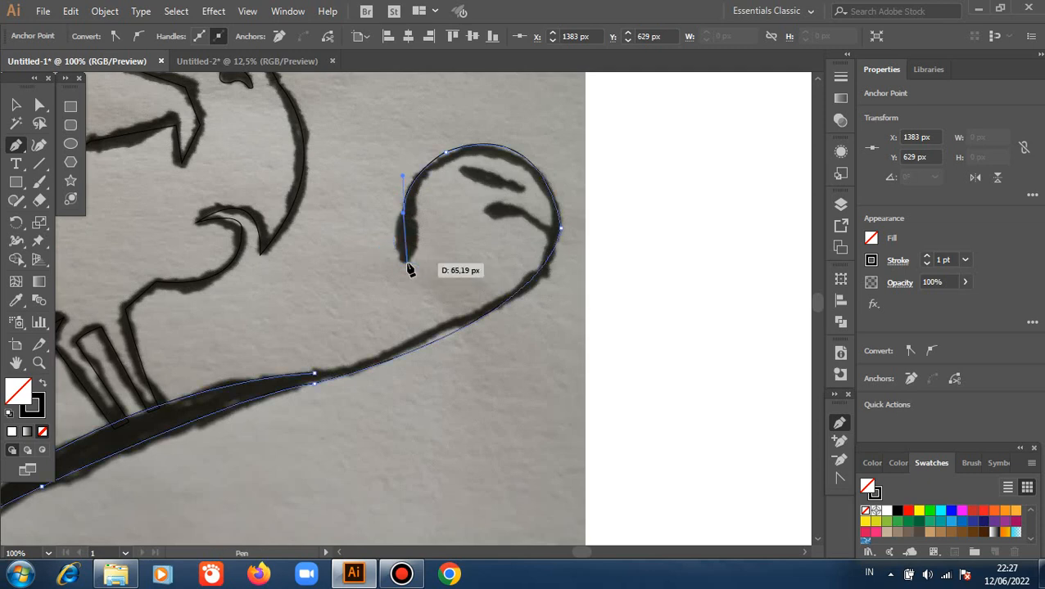
pyautogui.moveTo(403, 258); pyautogui.dragTo(426, 288)
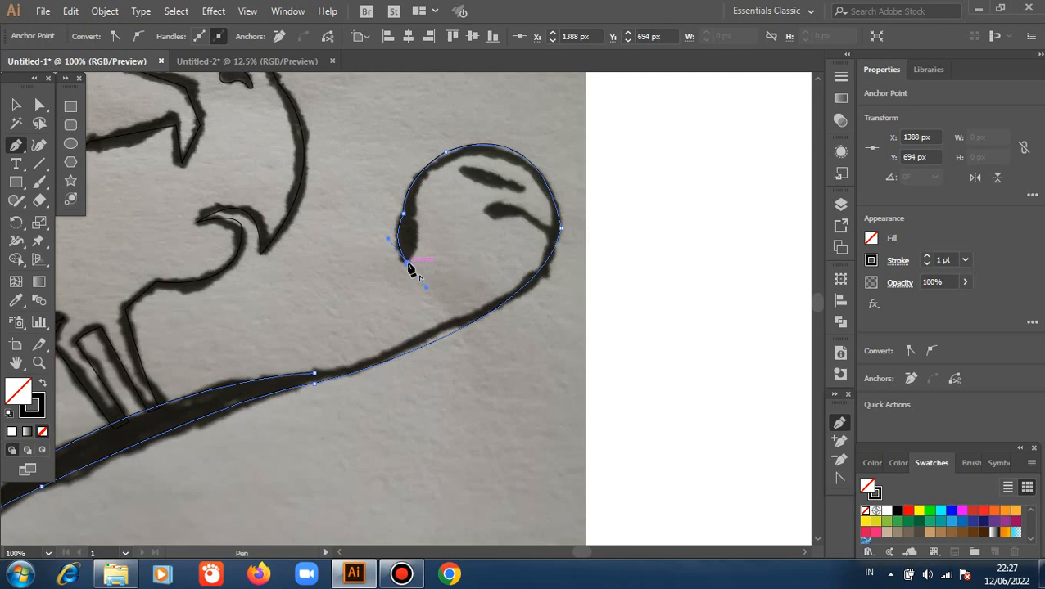
# Trace the inner edge of the upper curl from the bud's tip back to the base of the small attached leaf.
pyautogui.moveTo(417, 215); pyautogui.dragTo(409, 189)
pyautogui.moveTo(526, 169); pyautogui.dragTo(628, 222)
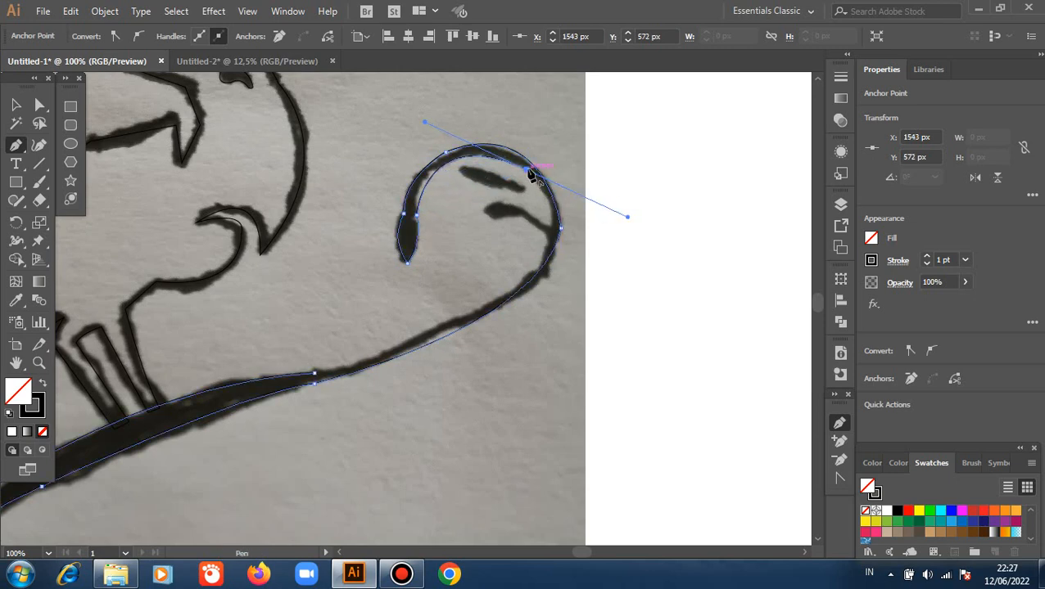
pyautogui.click(526, 169)
pyautogui.moveTo(553, 229)
pyautogui.mouseDown()
pyautogui.moveTo(539, 252)
pyautogui.moveTo(553, 242)
pyautogui.mouseUp()
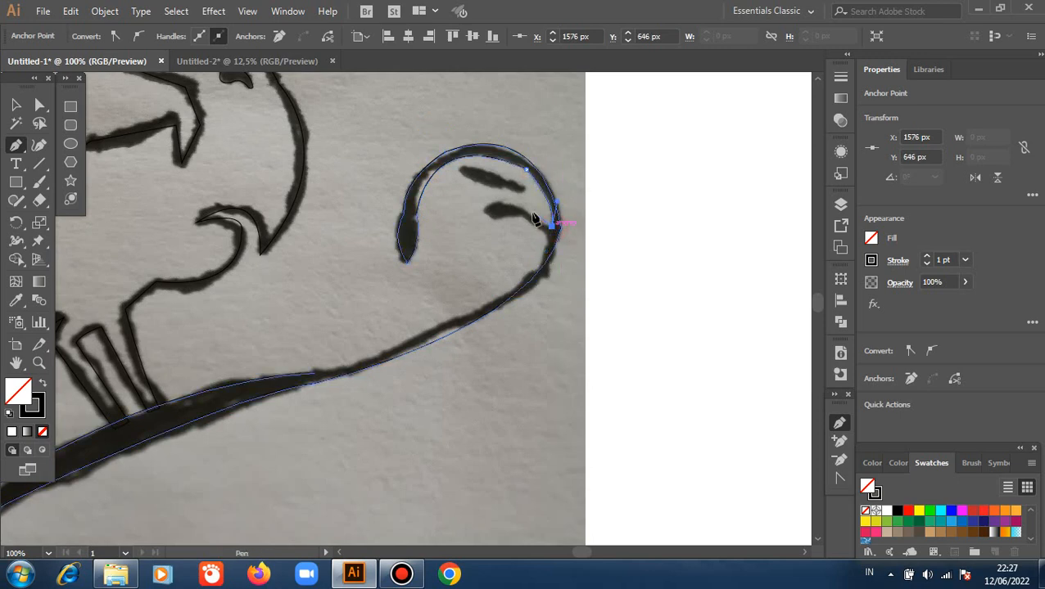
# Outline the small attached leaf inside the upper curl, around its rounded tip to the start of its stem.
pyautogui.click(484, 212)
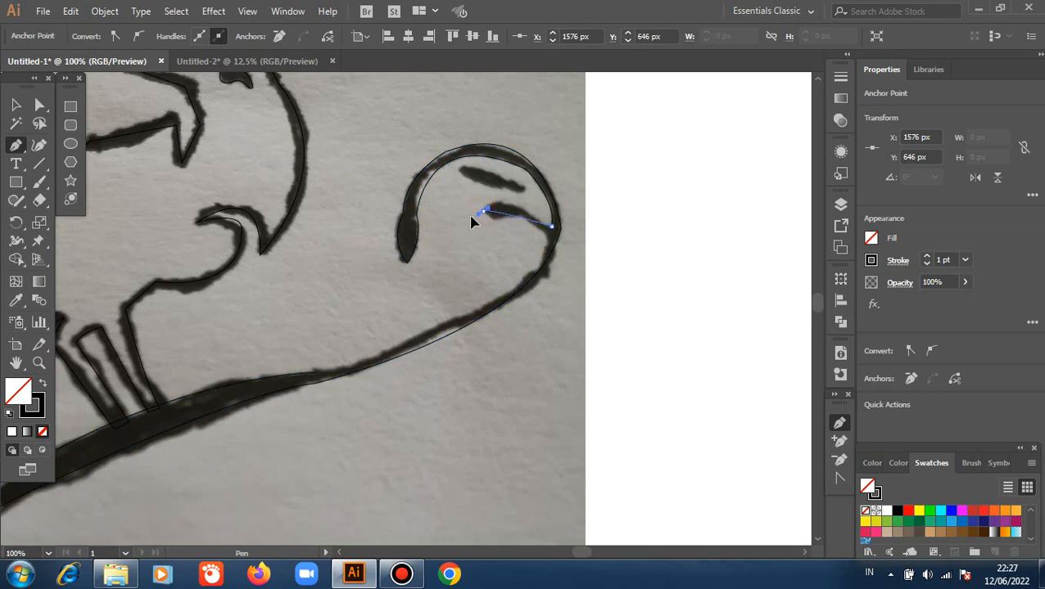
pyautogui.moveTo(484, 221); pyautogui.dragTo(540, 213)
pyautogui.click(523, 217)
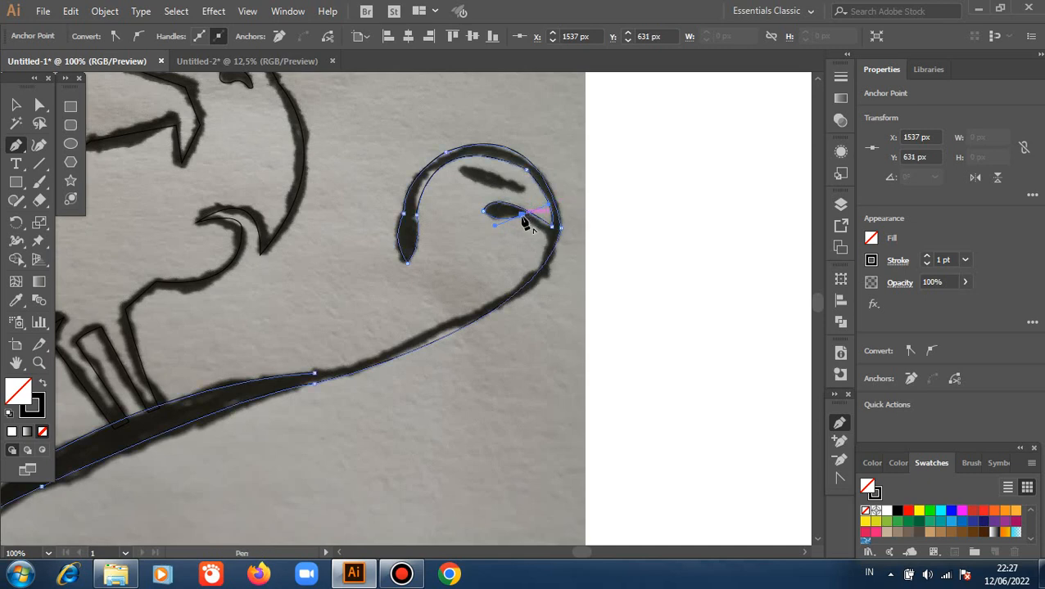
# Extend the path from the leaf stem's base along the branch's inner edge and close it at the starting anchor.
pyautogui.click(553, 233)
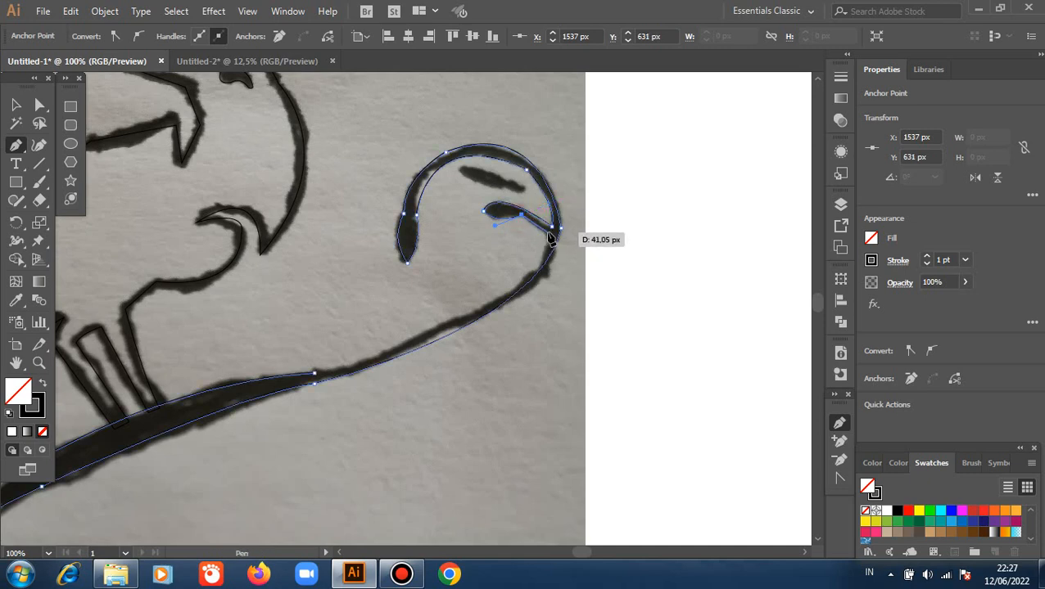
pyautogui.moveTo(552, 230); pyautogui.dragTo(249, 379)
pyautogui.moveTo(166, 401); pyautogui.dragTo(100, 424)
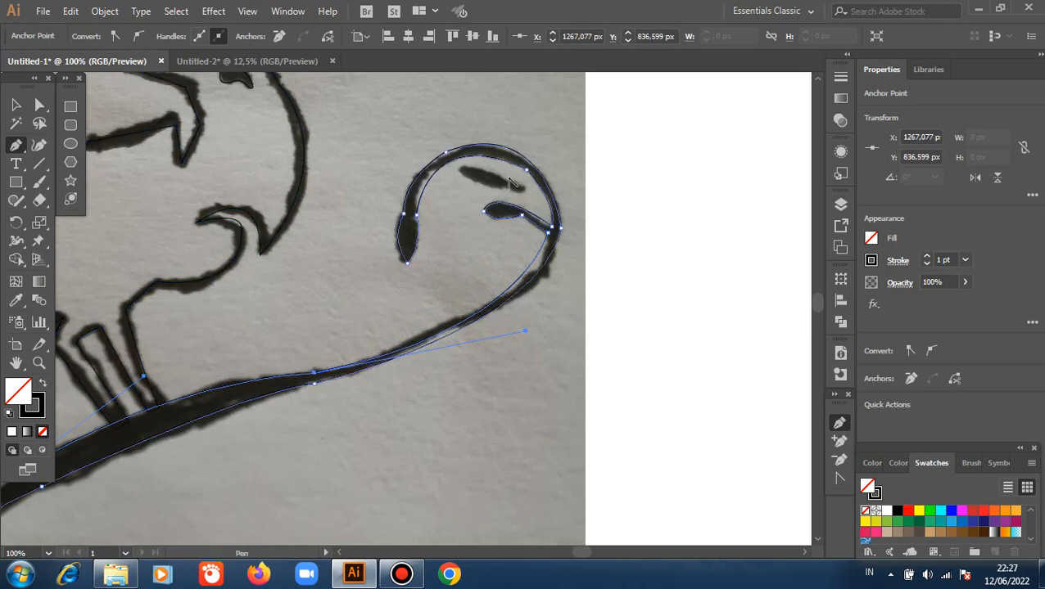
# Draw a closed outline around the detached leaf inside the upper curl.
pyautogui.scroll(3, 509, 184)
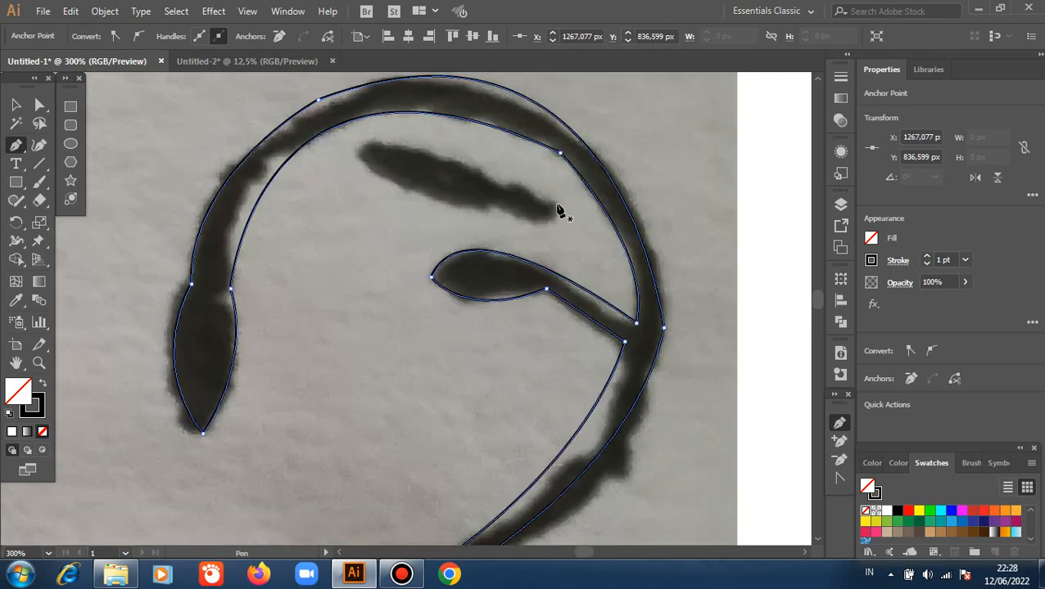
pyautogui.click(557, 205)
pyautogui.moveTo(373, 145); pyautogui.dragTo(382, 178)
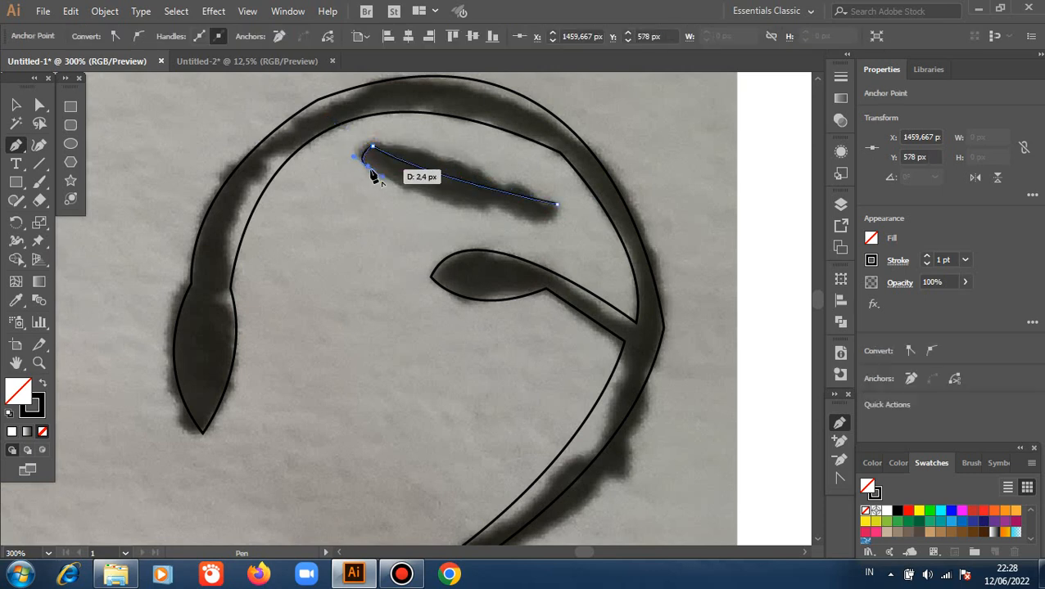
pyautogui.click(368, 168)
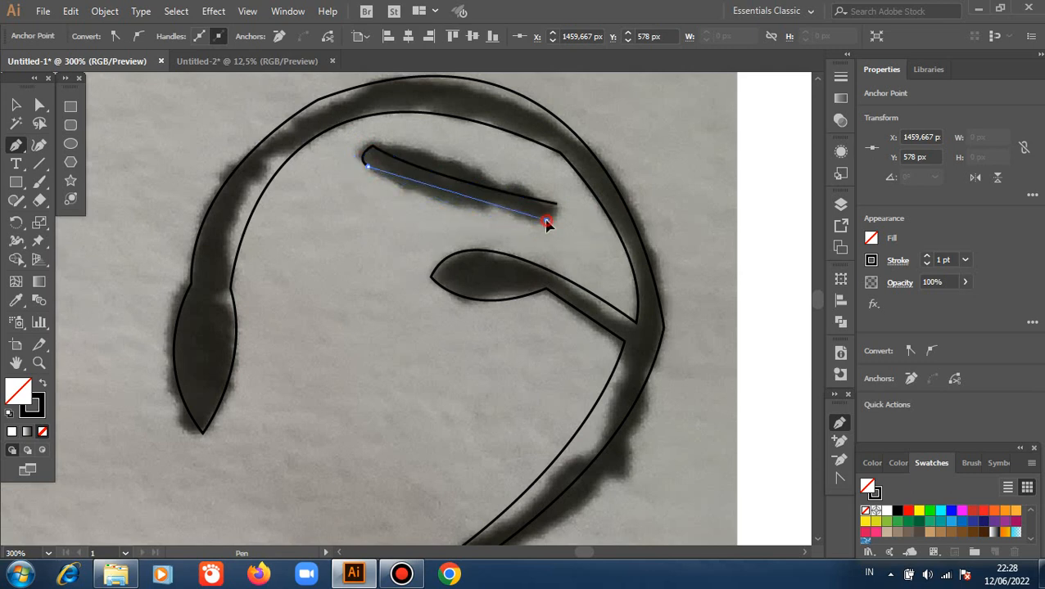
pyautogui.moveTo(546, 220); pyautogui.dragTo(673, 201)
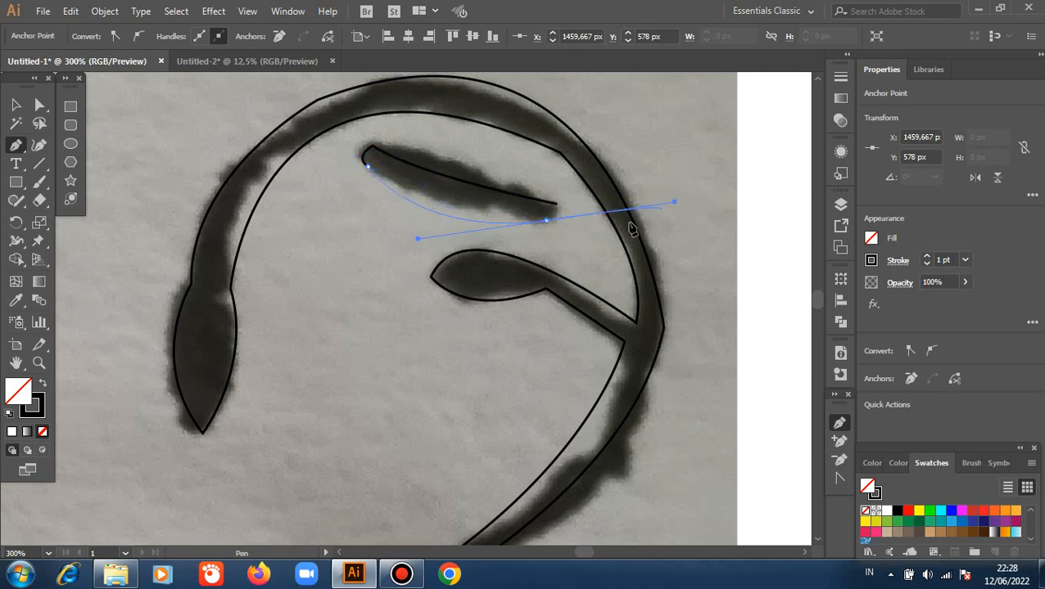
pyautogui.click(547, 221)
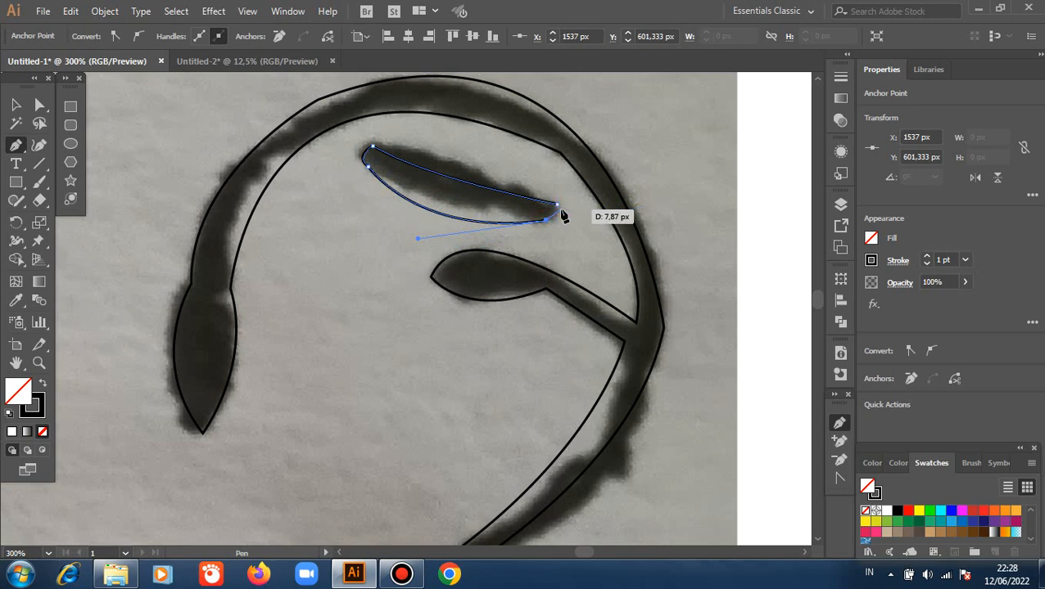
pyautogui.moveTo(555, 204); pyautogui.dragTo(549, 197)
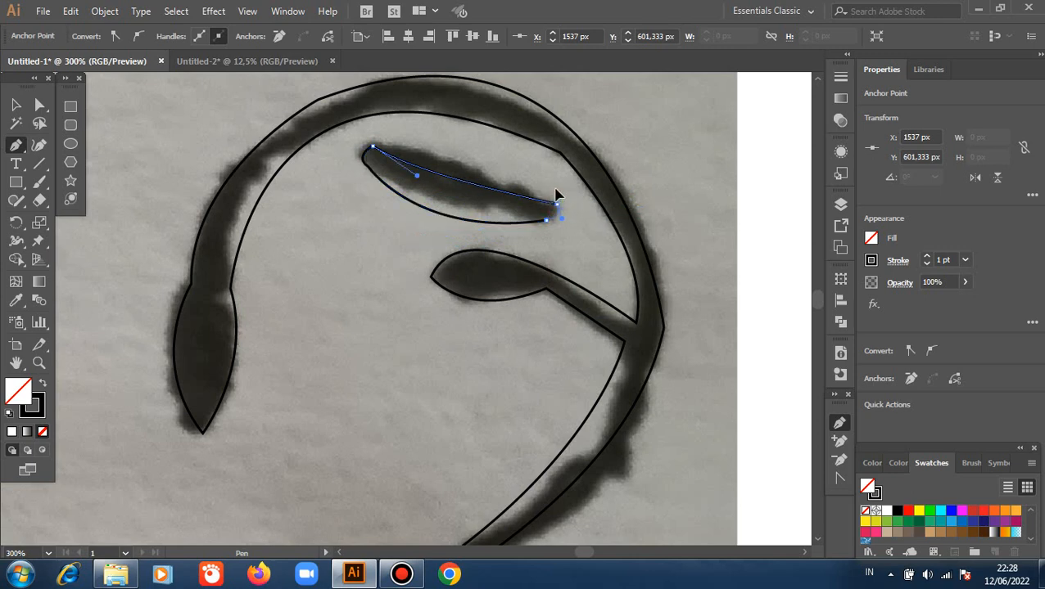
pyautogui.click(556, 201)
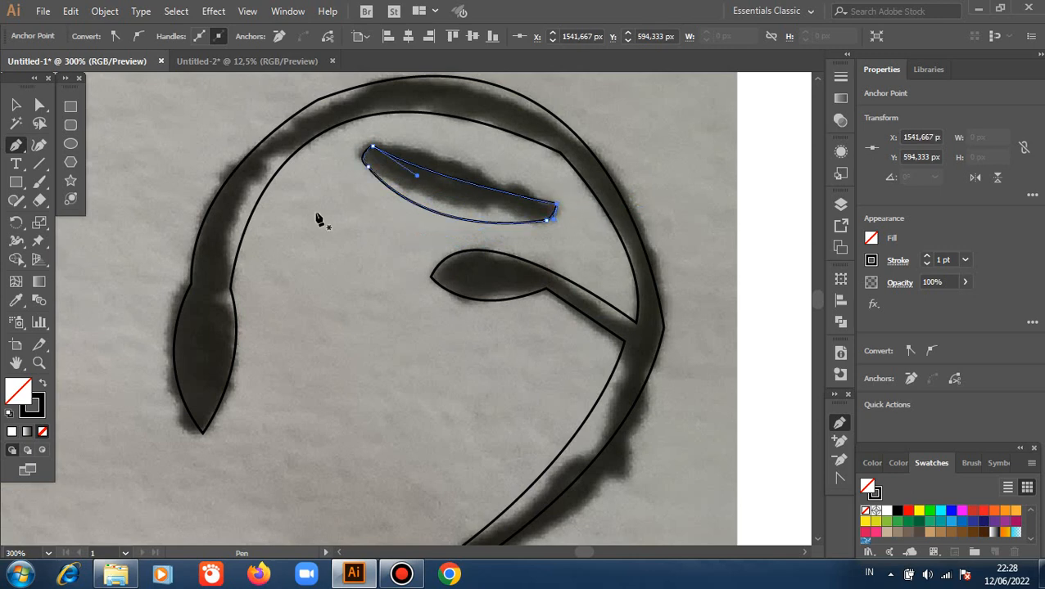
# Round the two corners at the detached leaf's right end with a corner radius of about 4.3 px.
pyautogui.click(15, 105)
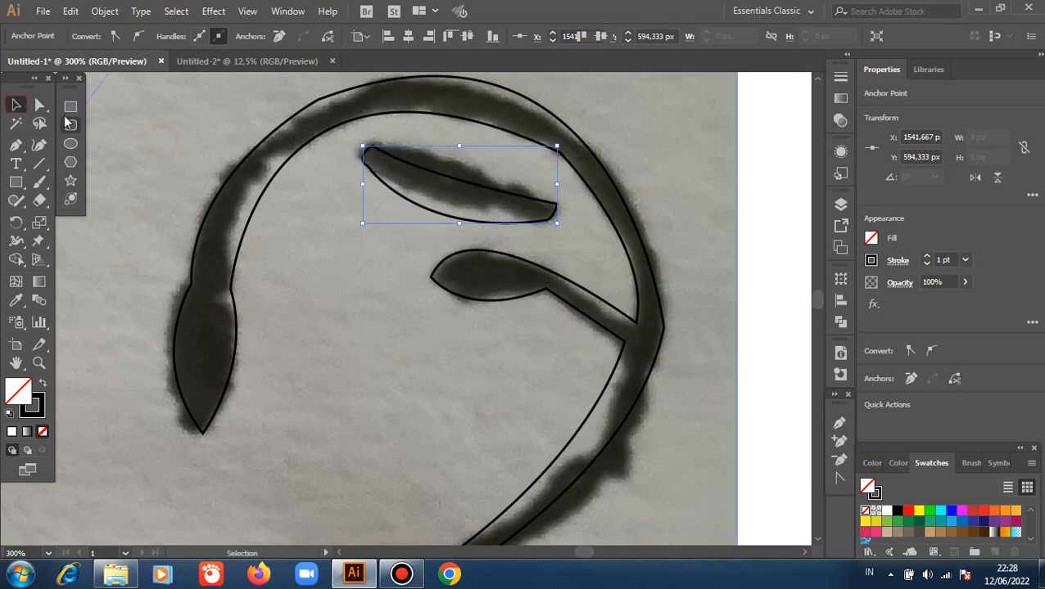
pyautogui.click(39, 107)
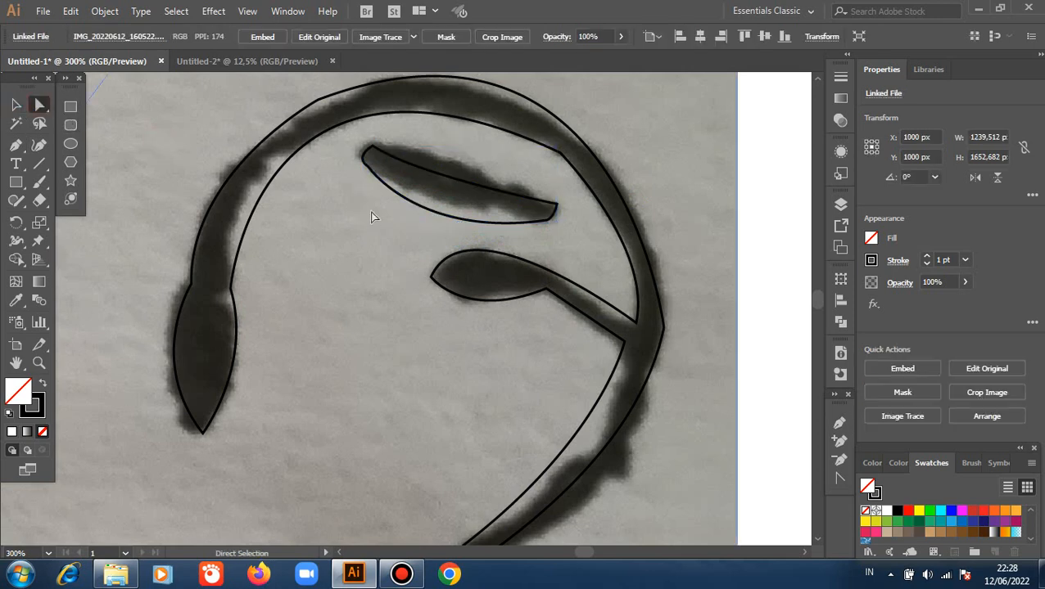
pyautogui.click(369, 164)
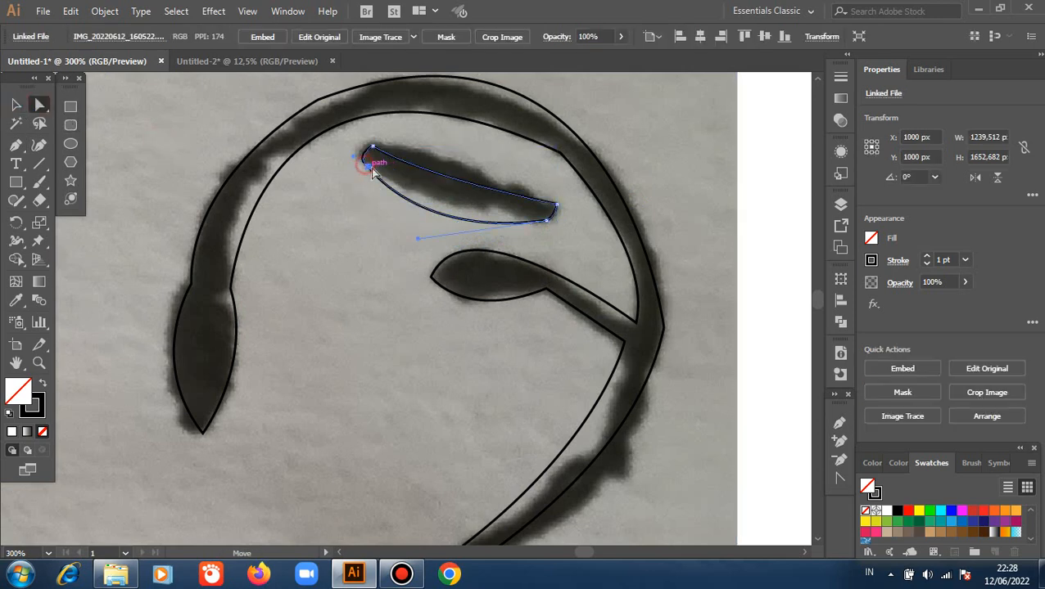
pyautogui.click(555, 208)
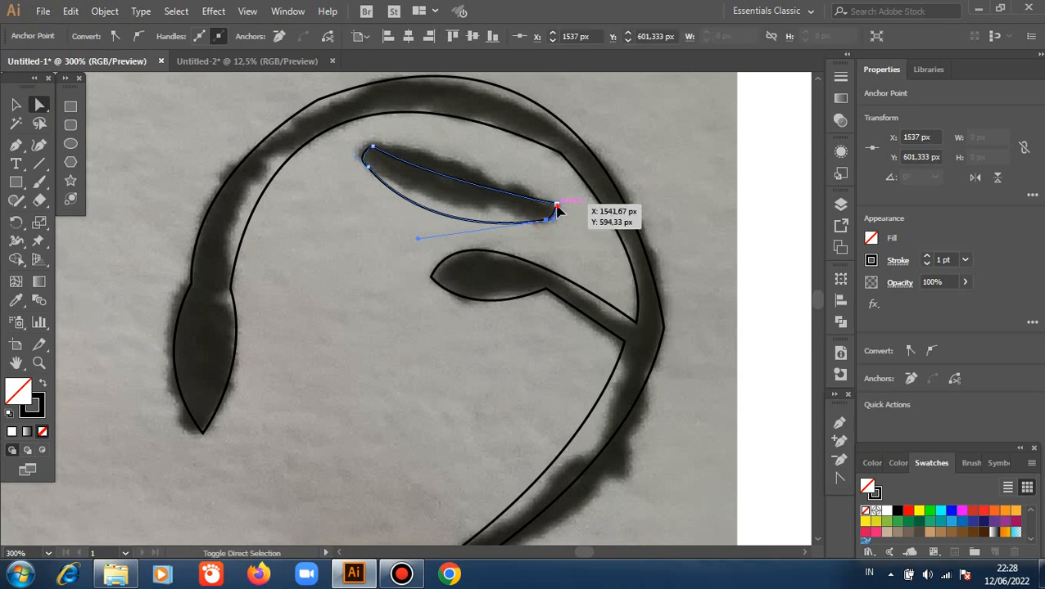
pyautogui.keyDown('shift'); pyautogui.click(557, 206); pyautogui.keyUp('shift')
pyautogui.moveTo(541, 211); pyautogui.dragTo(472, 203)
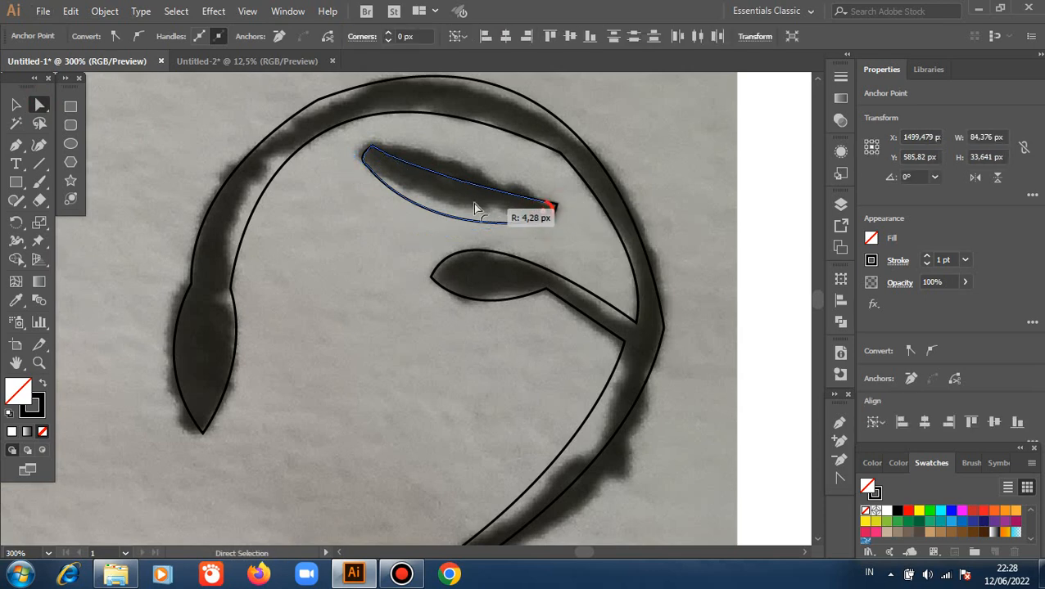
pyautogui.click(657, 170)
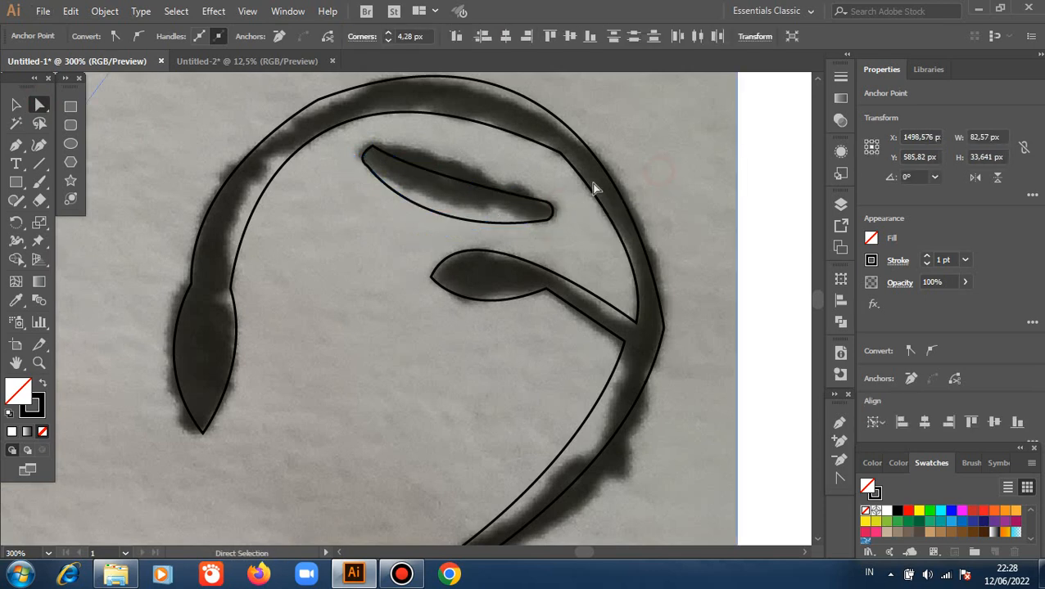
# Adjust the curve handle of the detached leaf's lower edge to pull that edge closer to the sketch.
pyautogui.click(373, 148)
pyautogui.click(367, 167)
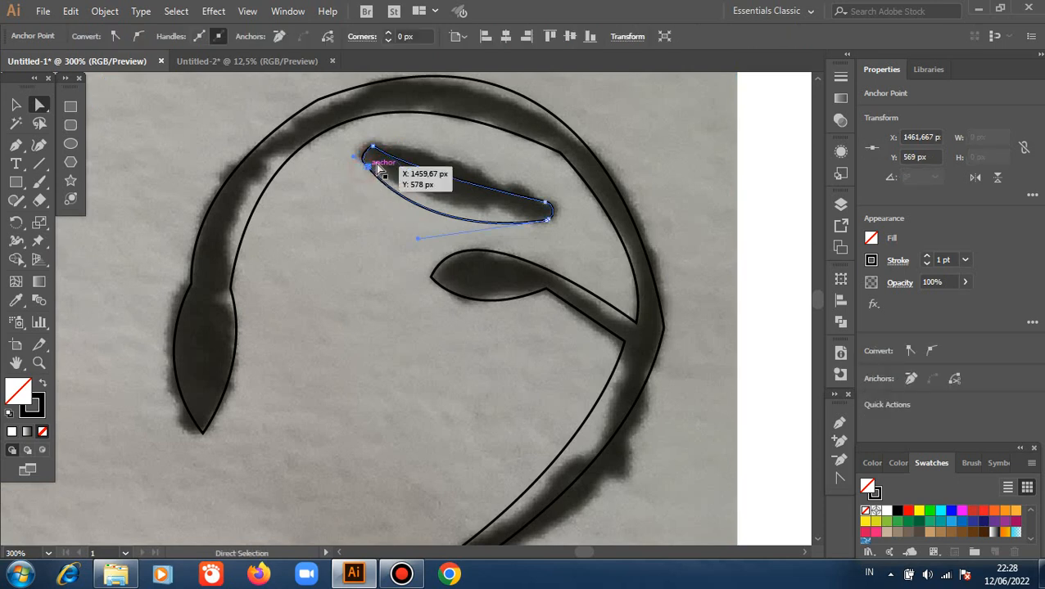
pyautogui.moveTo(377, 163); pyautogui.dragTo(376, 164)
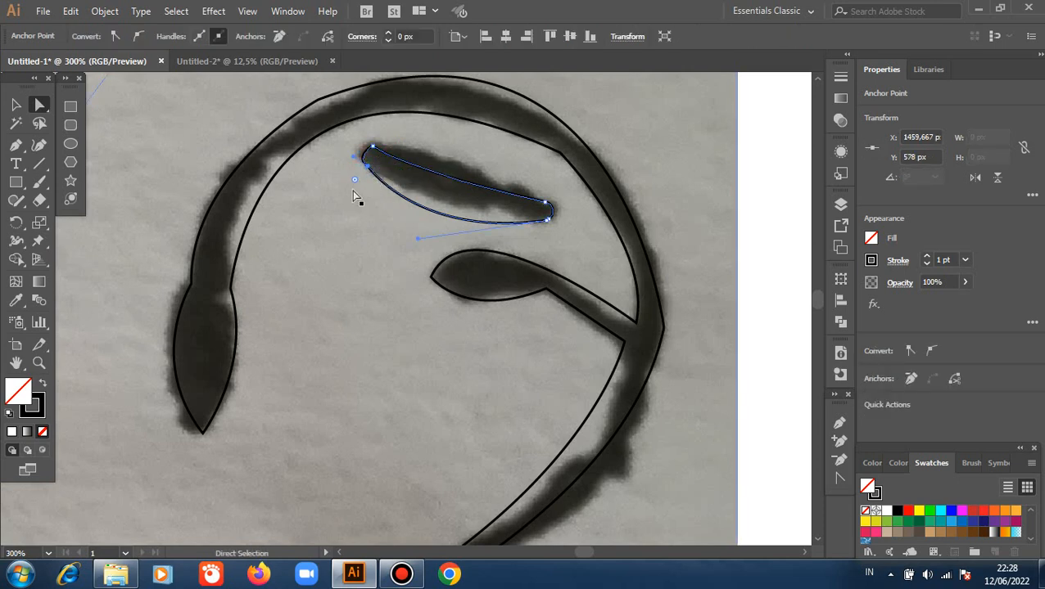
pyautogui.scroll(2, 378, 172)
pyautogui.click(391, 236)
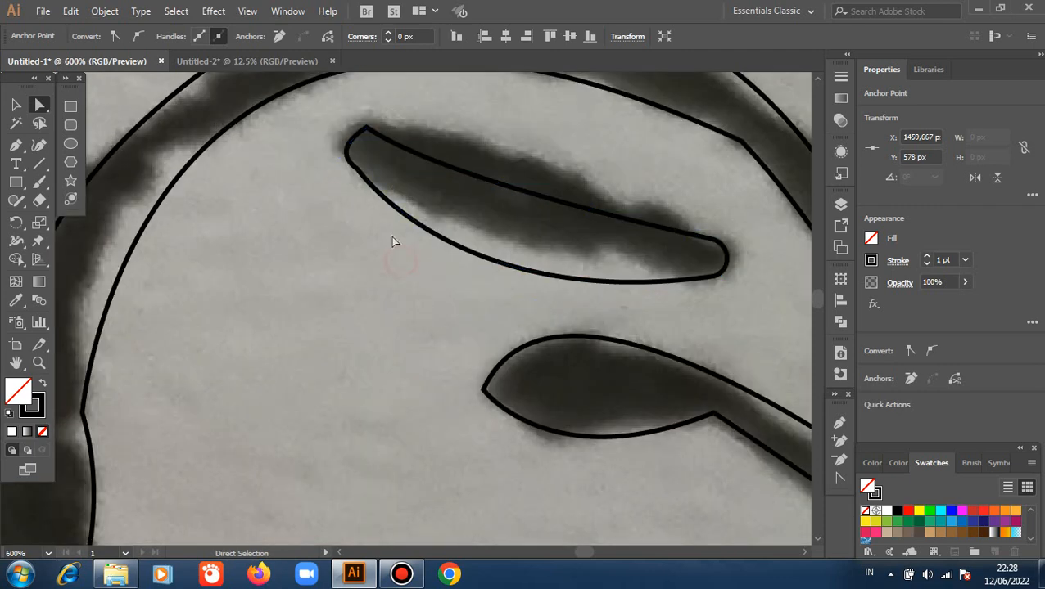
pyautogui.click(360, 179)
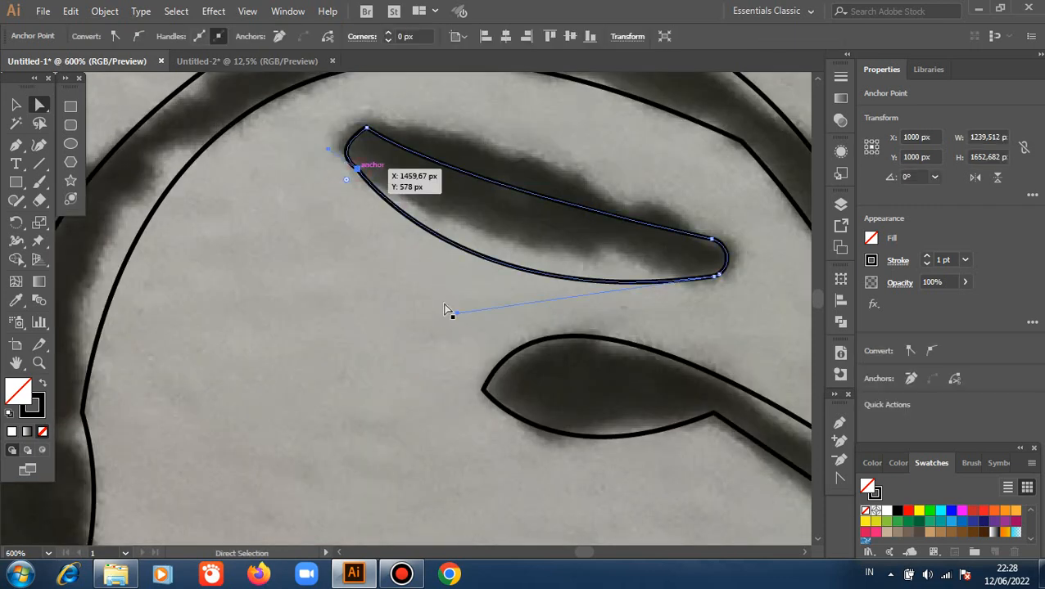
pyautogui.moveTo(455, 318); pyautogui.dragTo(467, 286)
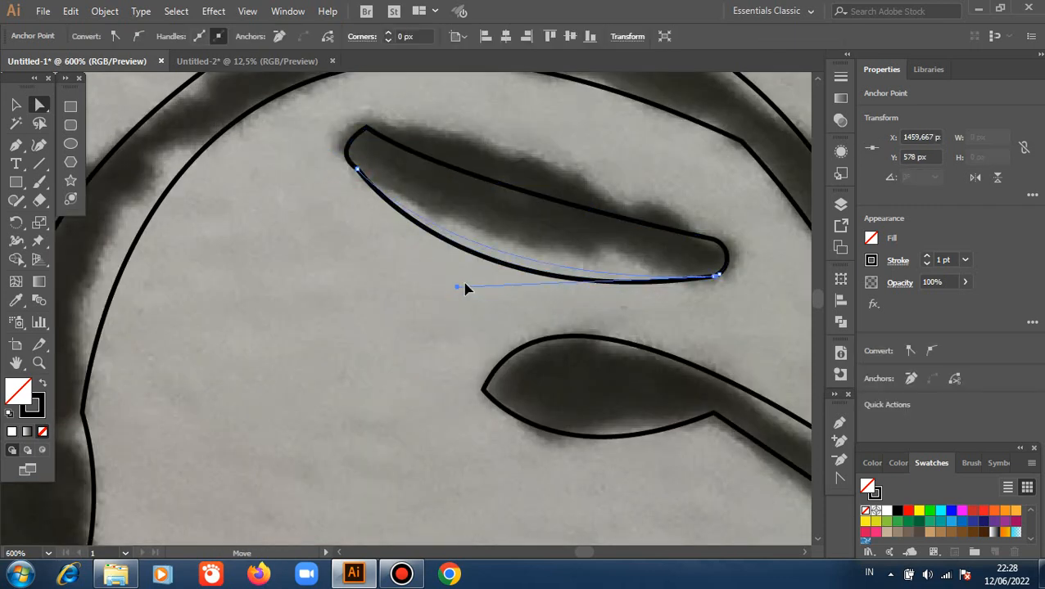
pyautogui.click(420, 268)
# Round the upper corner at the detached leaf's left end with a corner radius of about 5 px.
pyautogui.click(369, 130)
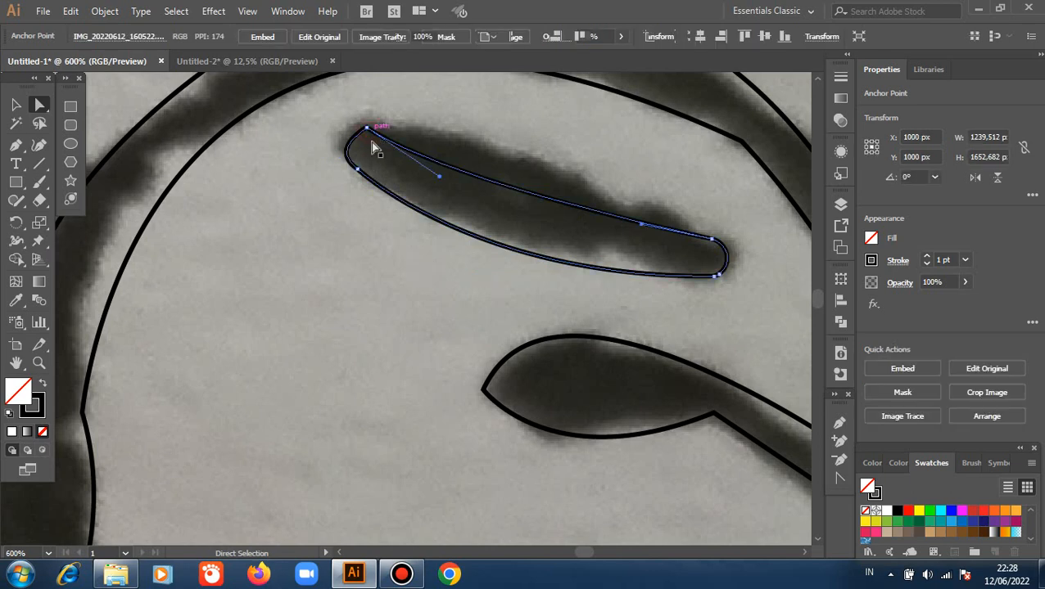
pyautogui.click(340, 232)
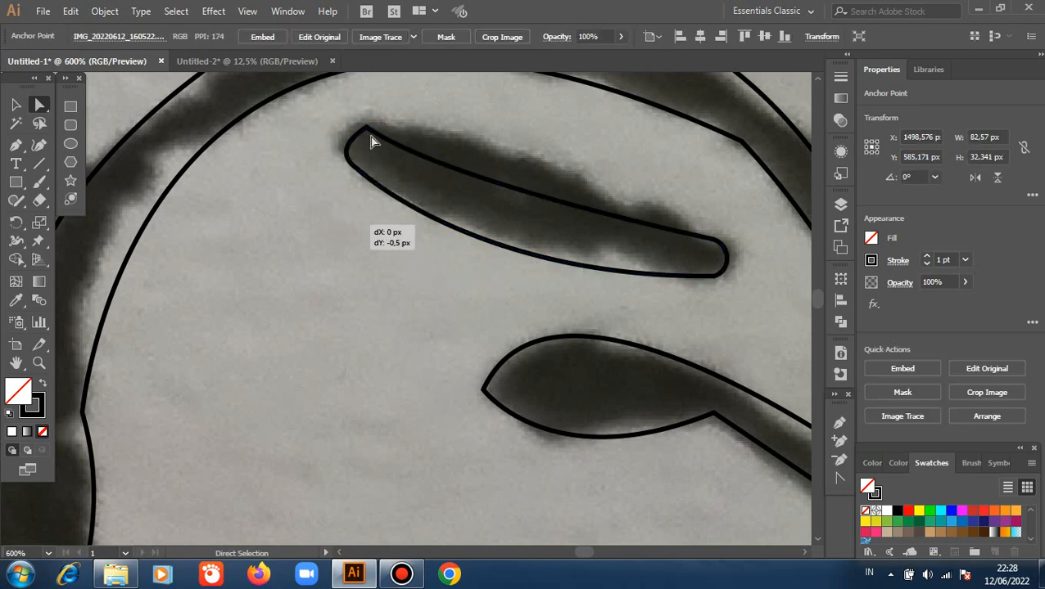
pyautogui.keyDown('shift'); pyautogui.click(367, 131); pyautogui.keyUp('shift')
pyautogui.moveTo(368, 147); pyautogui.dragTo(368, 268)
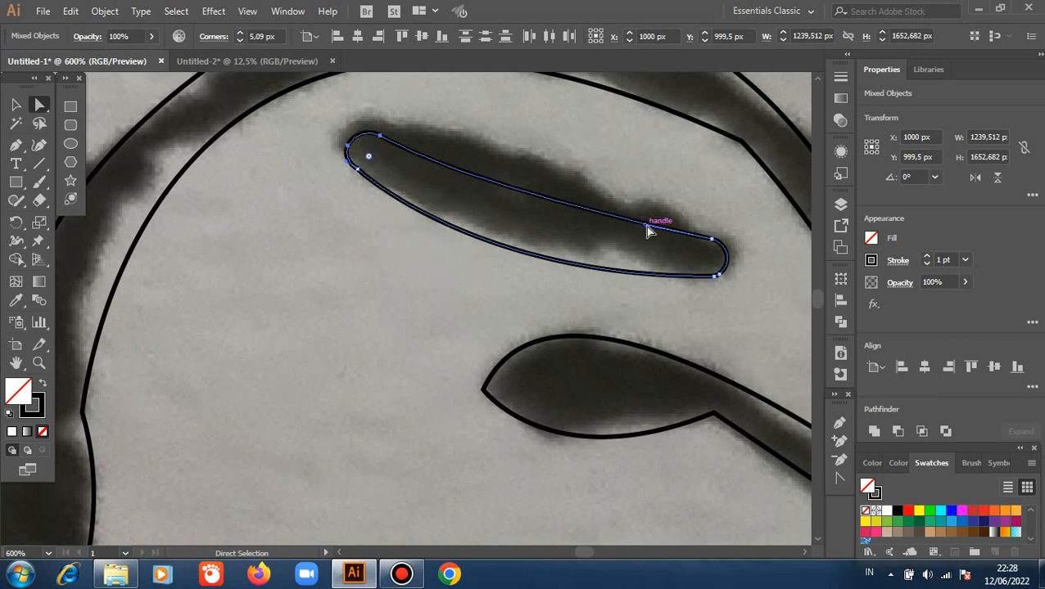
pyautogui.click(417, 294)
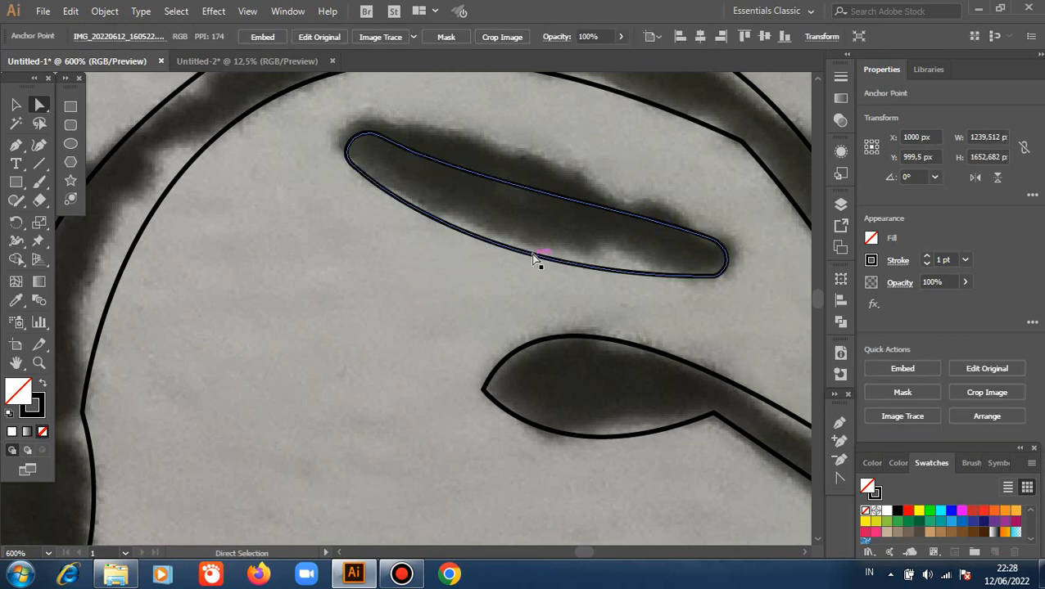
pyautogui.scroll(-1, 657, 240)
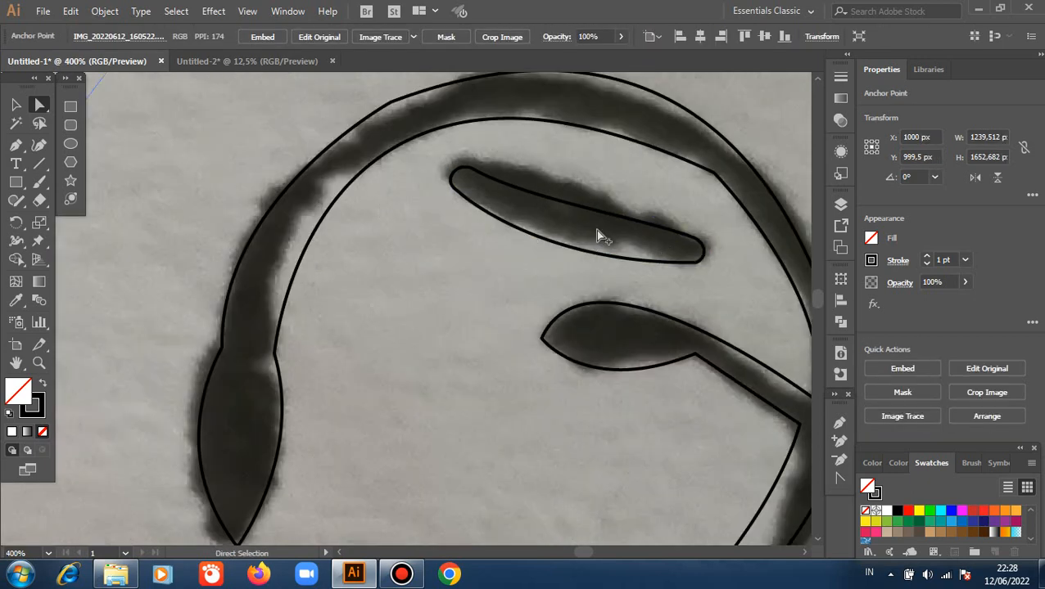
# Round the upper curl's right inner-edge corner with a radius of about 67 px and its left outer-edge corner with about 97 px.
pyautogui.click(713, 173)
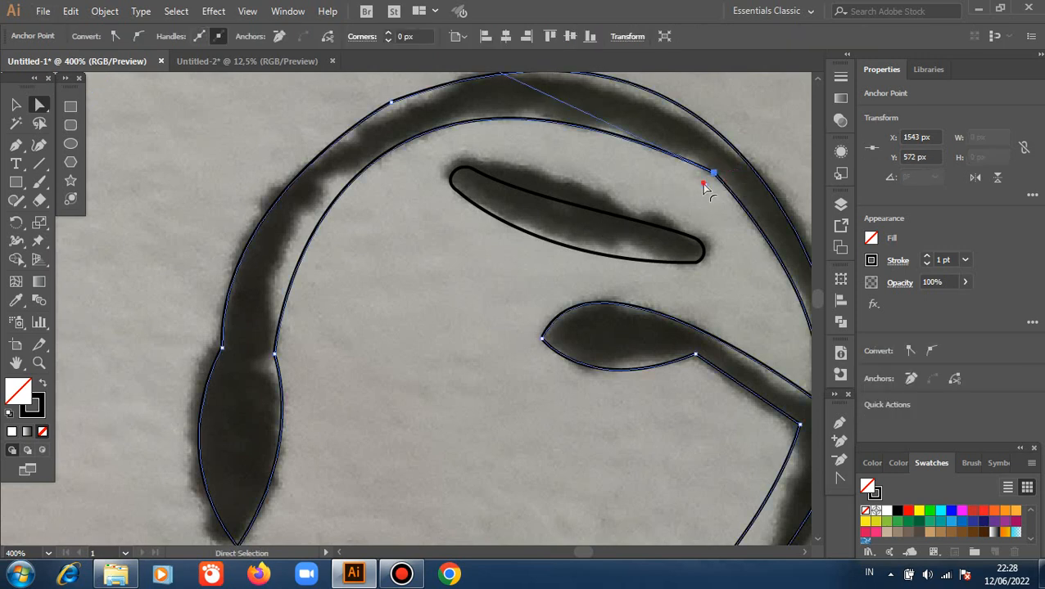
pyautogui.click(641, 366)
pyautogui.scroll(2, 507, 246)
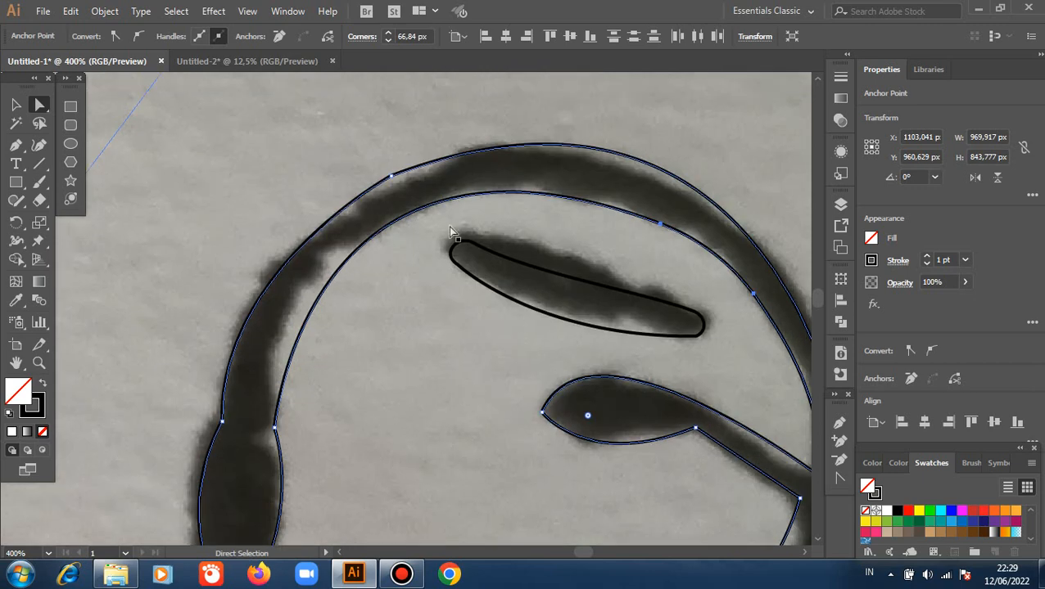
pyautogui.click(391, 176)
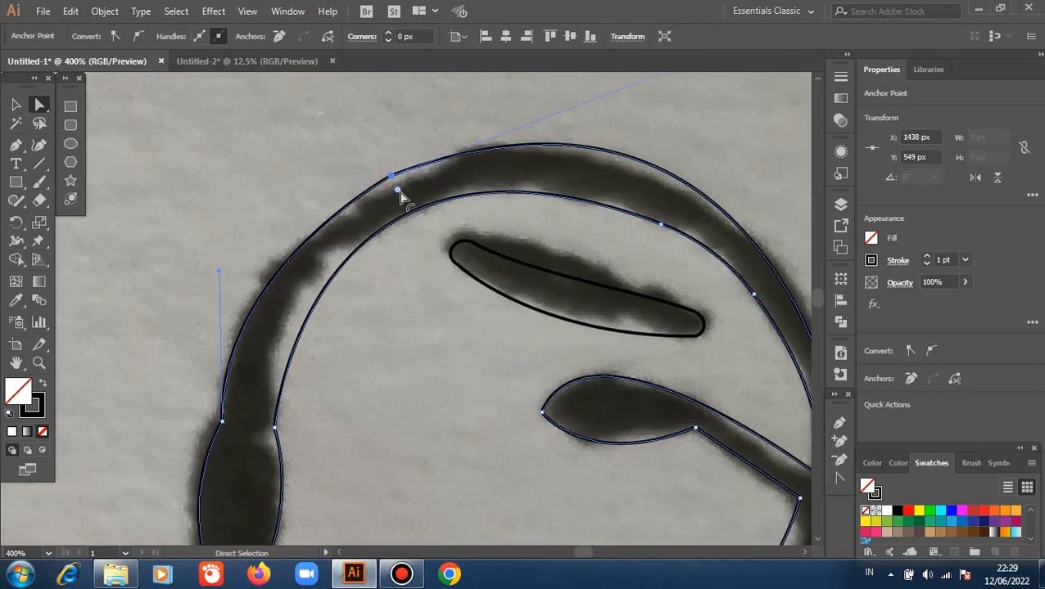
pyautogui.moveTo(399, 192); pyautogui.dragTo(389, 305)
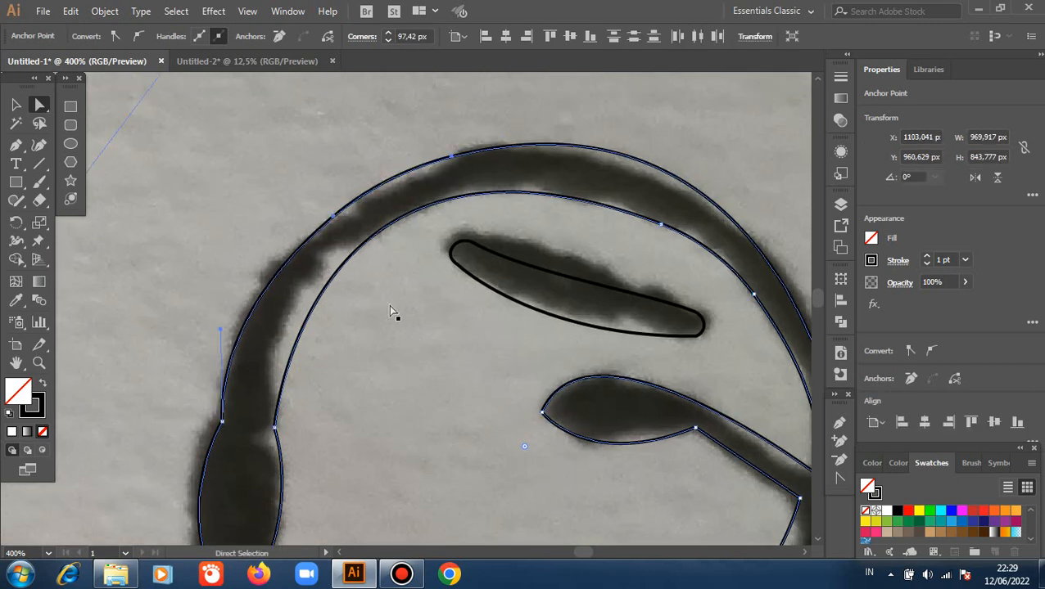
pyautogui.click(389, 311)
# Round the outer corner of the upper curl's right edge, opposite the side twig, with a corner radius of about 75 px.
pyautogui.scroll(-1, 385, 293)
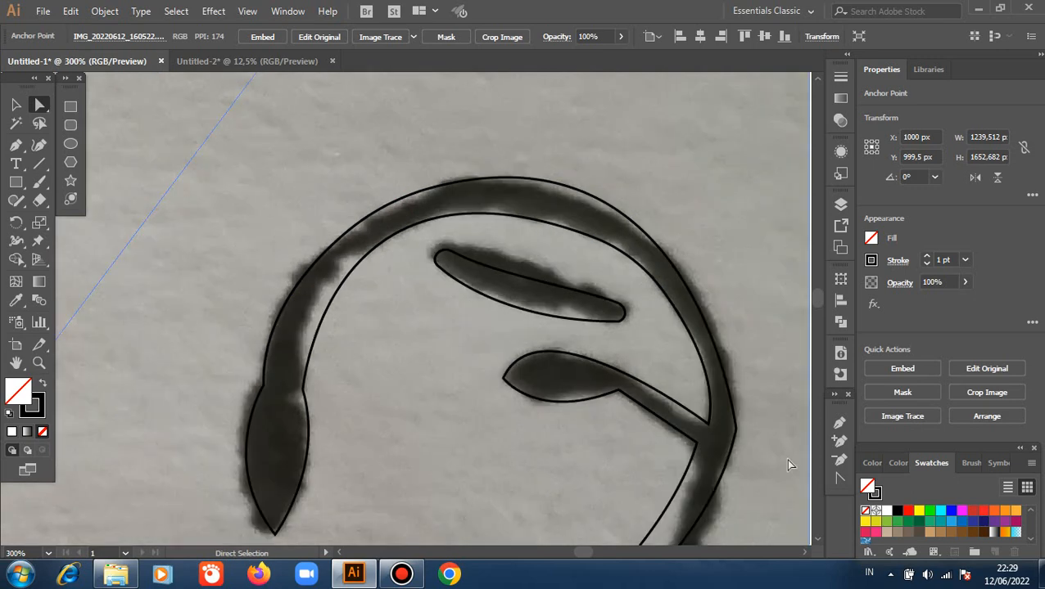
pyautogui.click(734, 429)
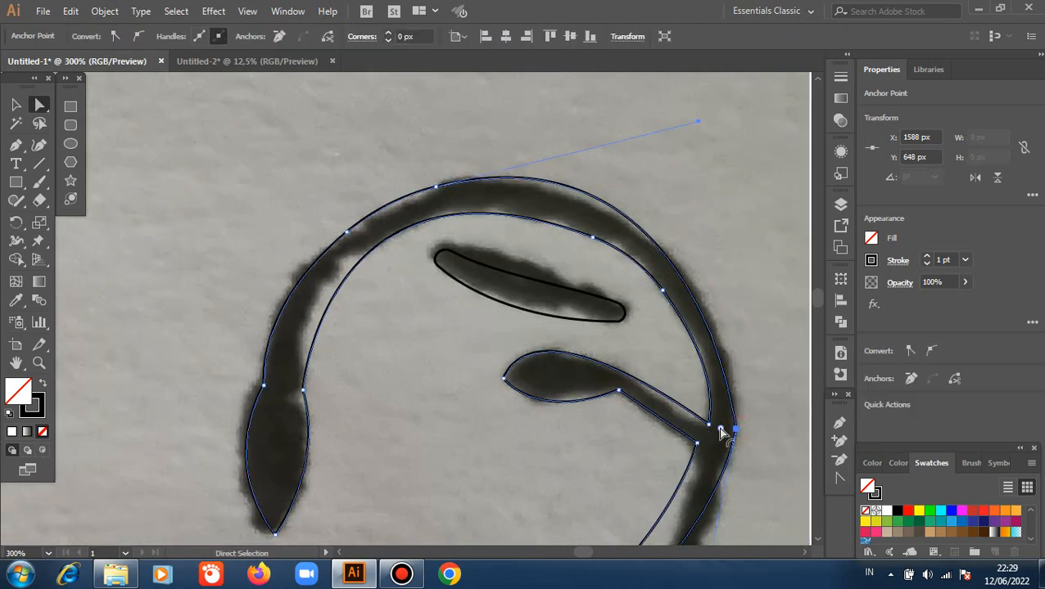
pyautogui.moveTo(721, 432); pyautogui.dragTo(557, 416)
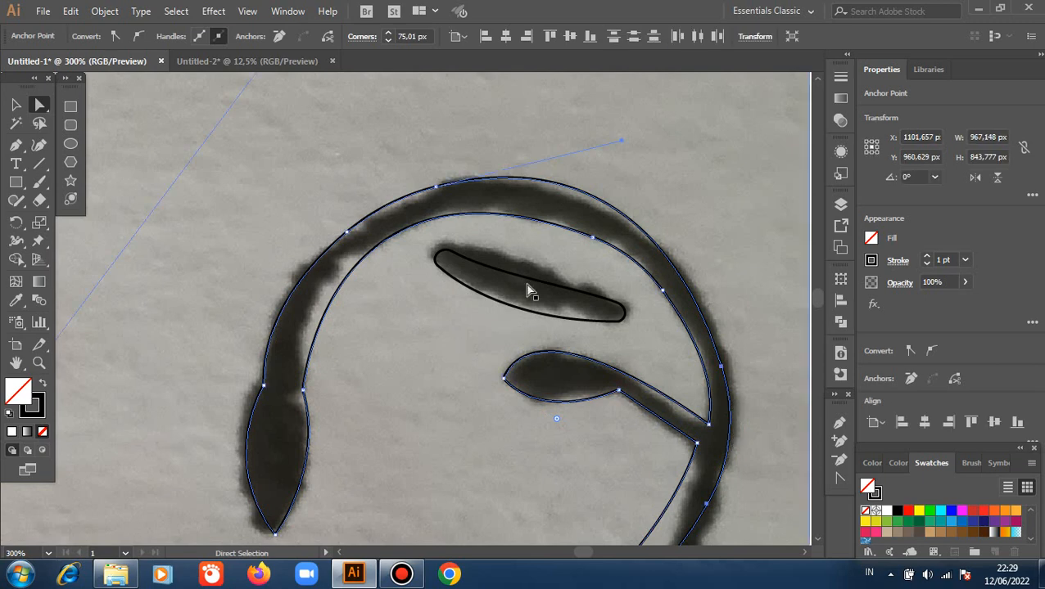
# Move the anchor on the upper curl's inner edge slightly upward and adjust its handle so the edge follows the sketch.
pyautogui.moveTo(596, 240); pyautogui.dragTo(598, 236)
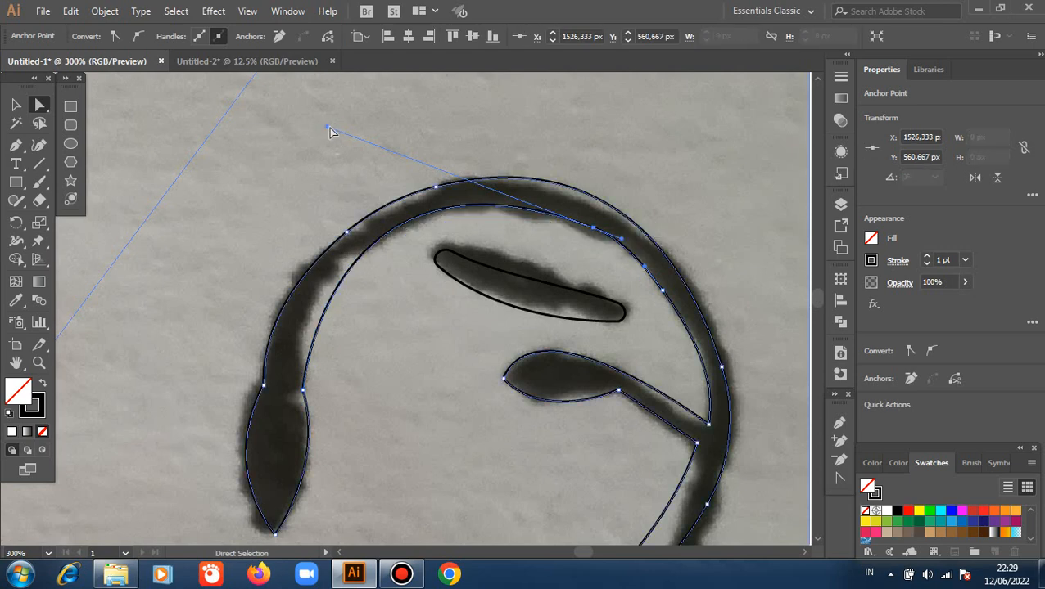
pyautogui.moveTo(330, 133); pyautogui.dragTo(338, 150)
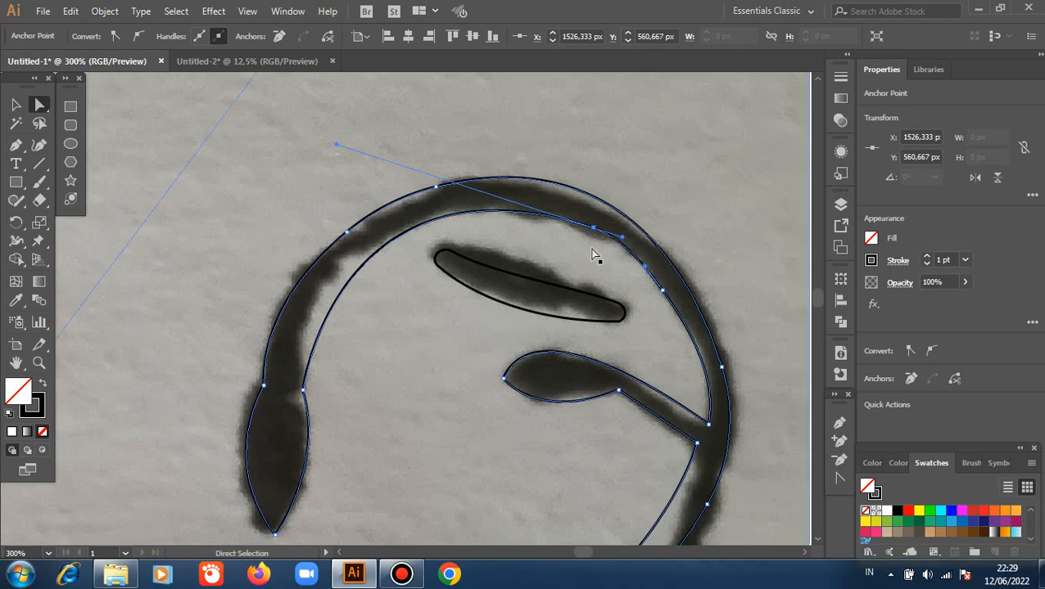
pyautogui.click(659, 261)
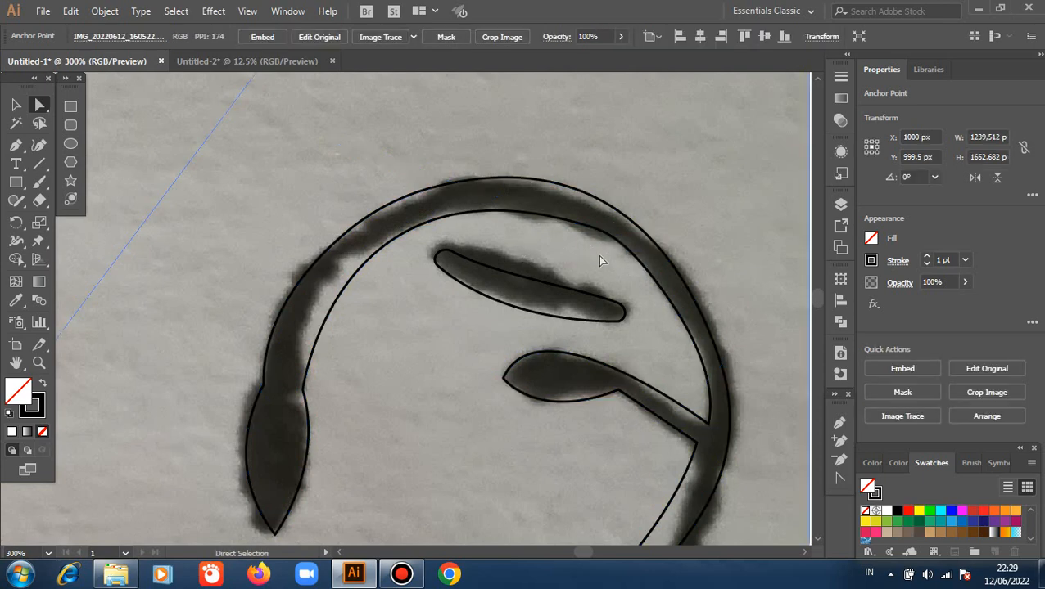
# Round the inner corner where the lower curl meets its small twig with a corner radius of about 56 px.
pyautogui.scroll(-5, 598, 260)
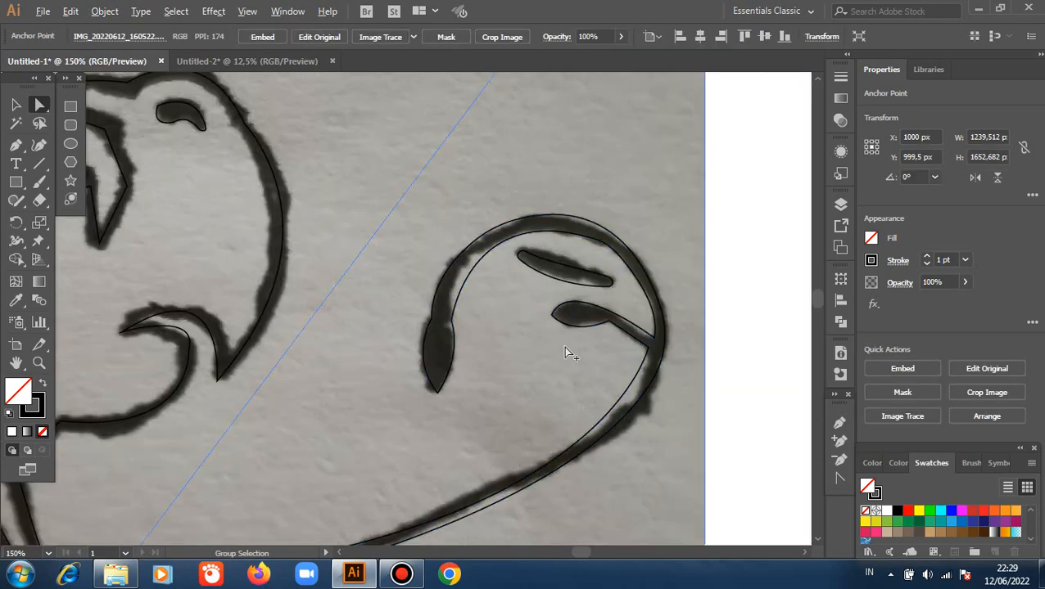
pyautogui.scroll(-1, 390, 487)
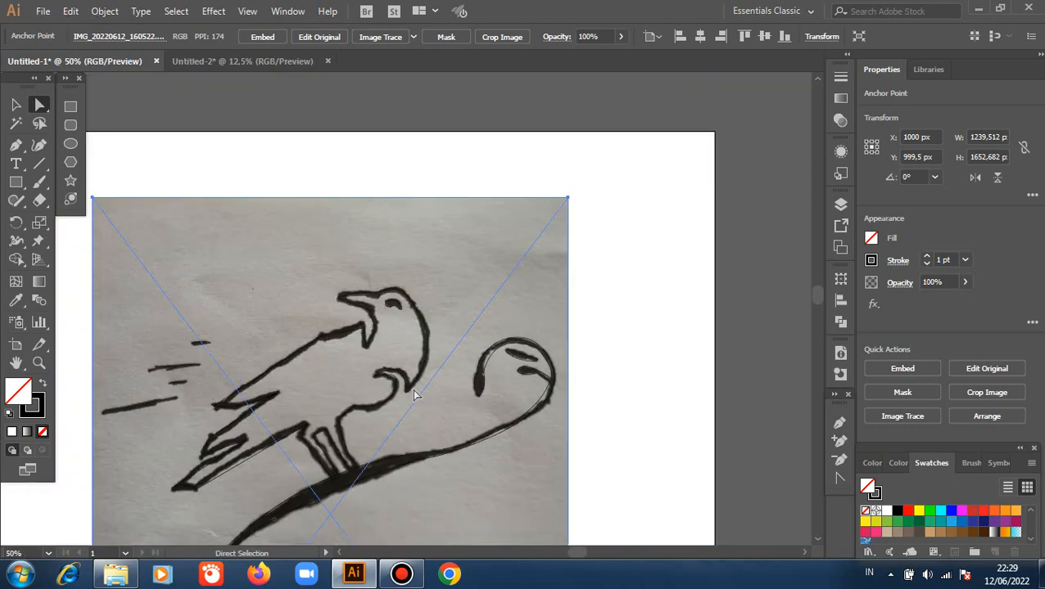
pyautogui.scroll(-5, 407, 437)
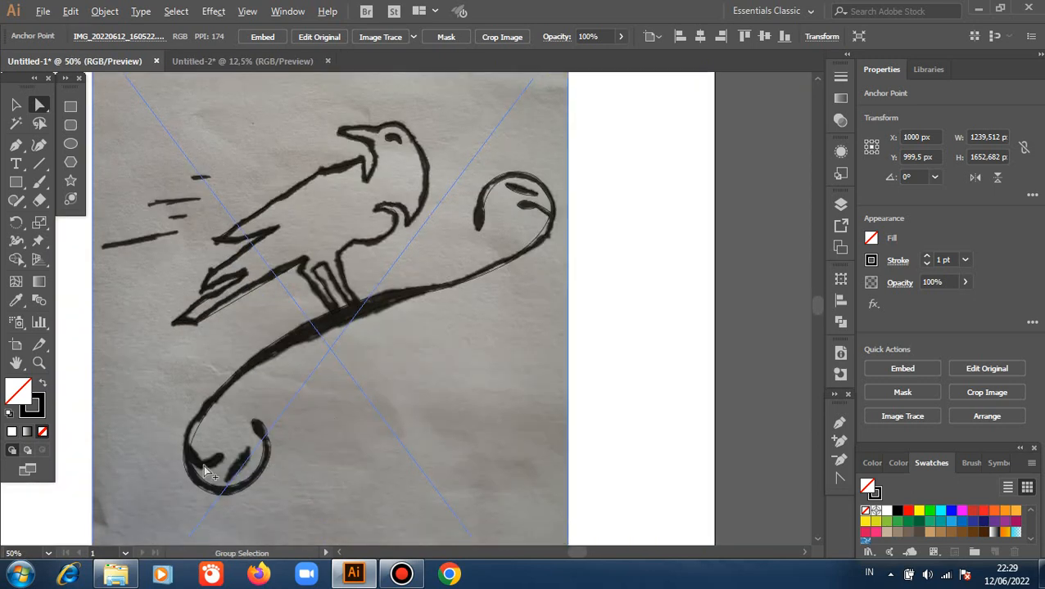
pyautogui.scroll(3, 196, 475)
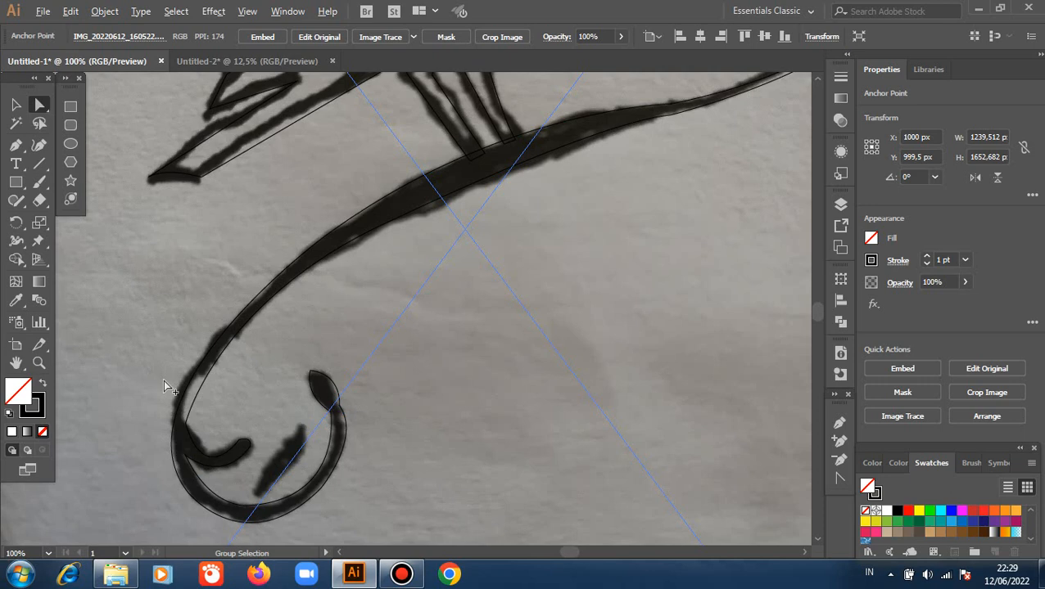
pyautogui.scroll(1, 163, 380)
pyautogui.click(198, 443)
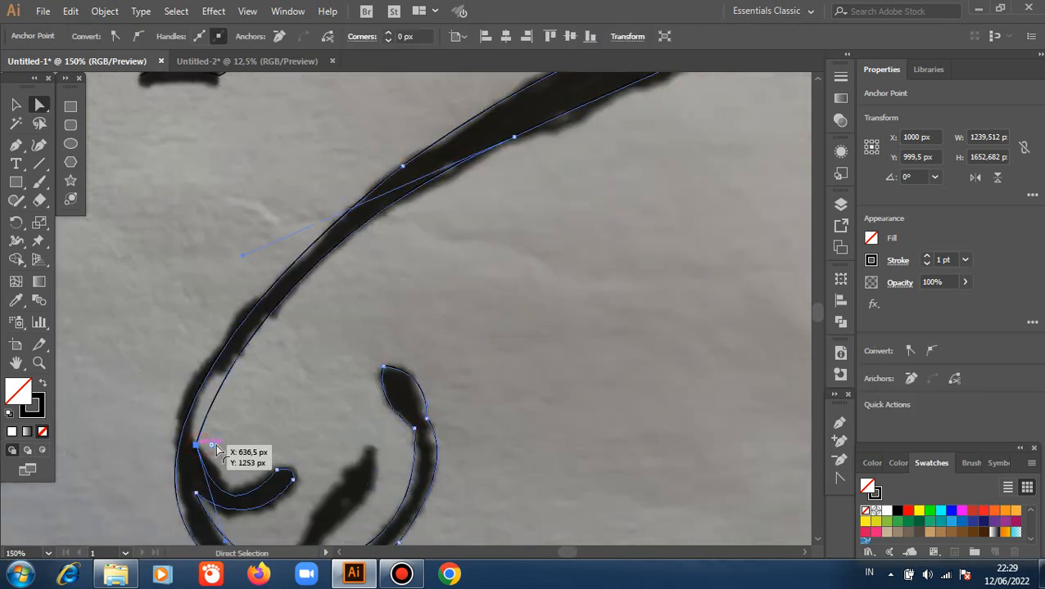
pyautogui.moveTo(213, 447); pyautogui.dragTo(301, 439)
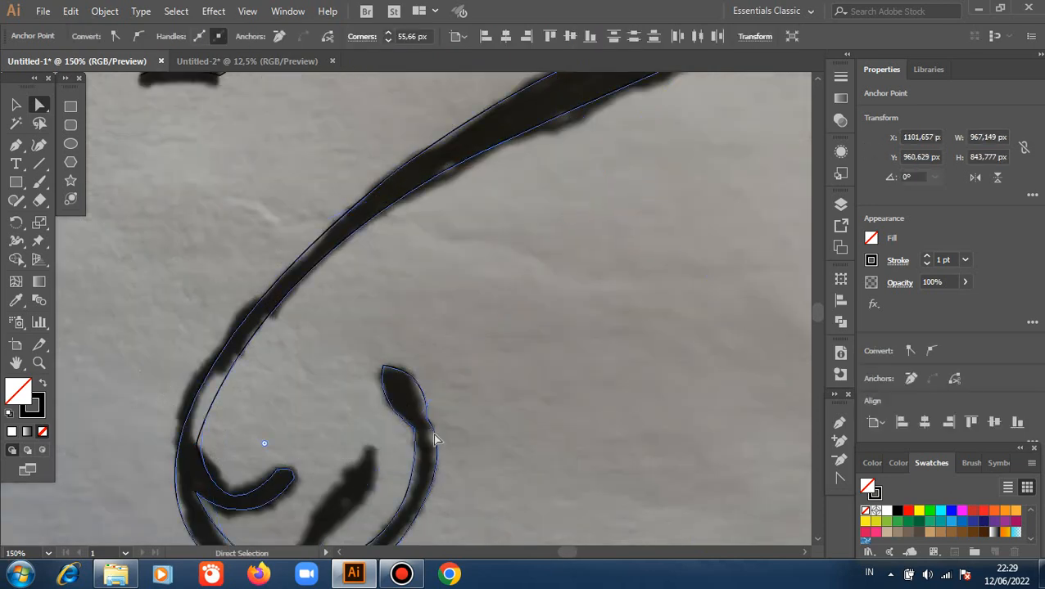
# Round the upper corner at the tip of the lower curl's small twig with a corner radius of about 13.8 px.
pyautogui.scroll(-3, 440, 430)
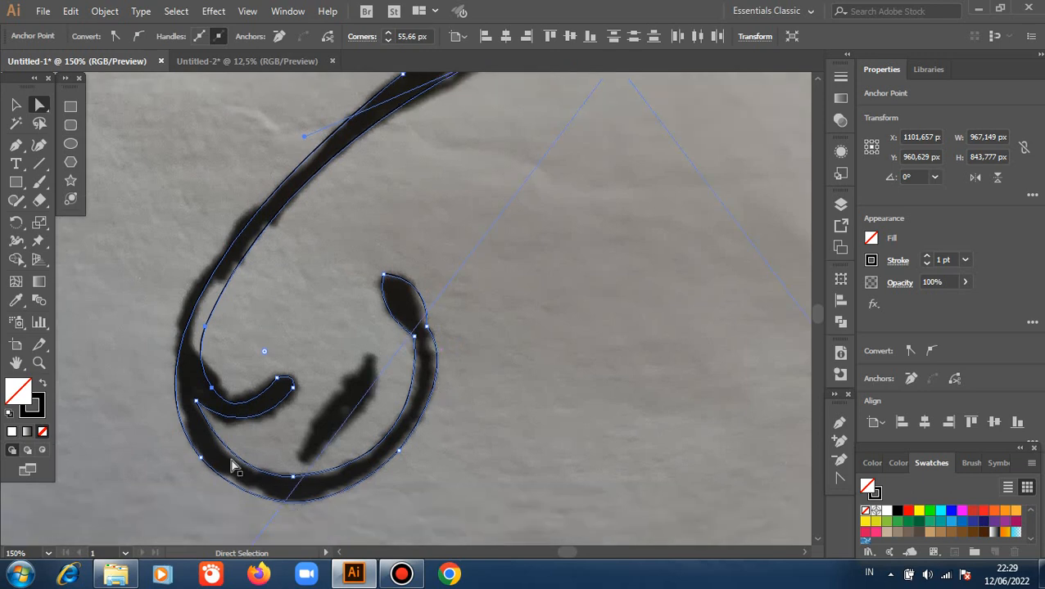
pyautogui.click(277, 380)
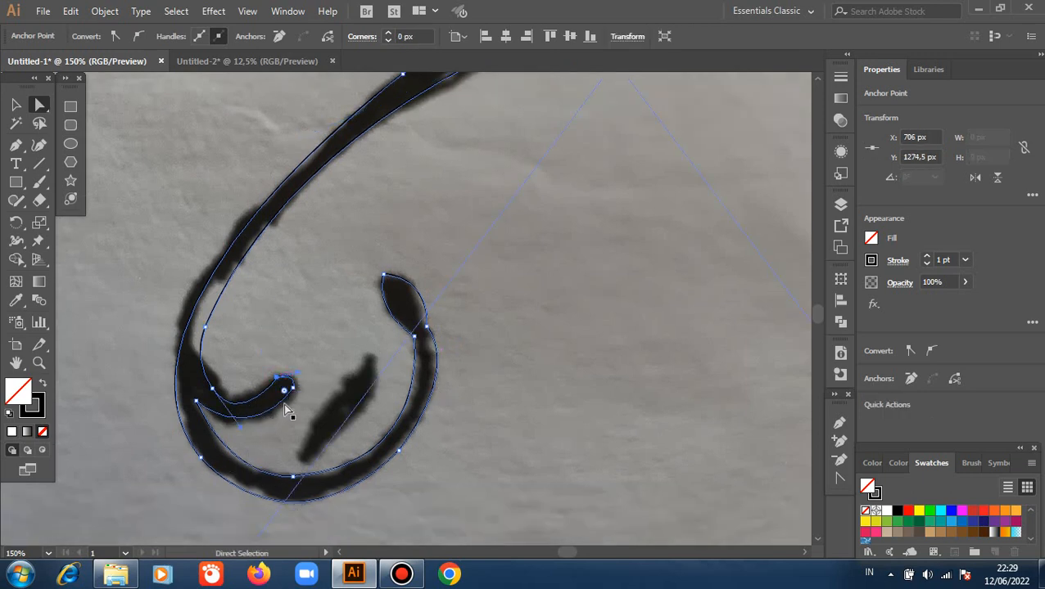
pyautogui.moveTo(286, 392); pyautogui.dragTo(247, 447)
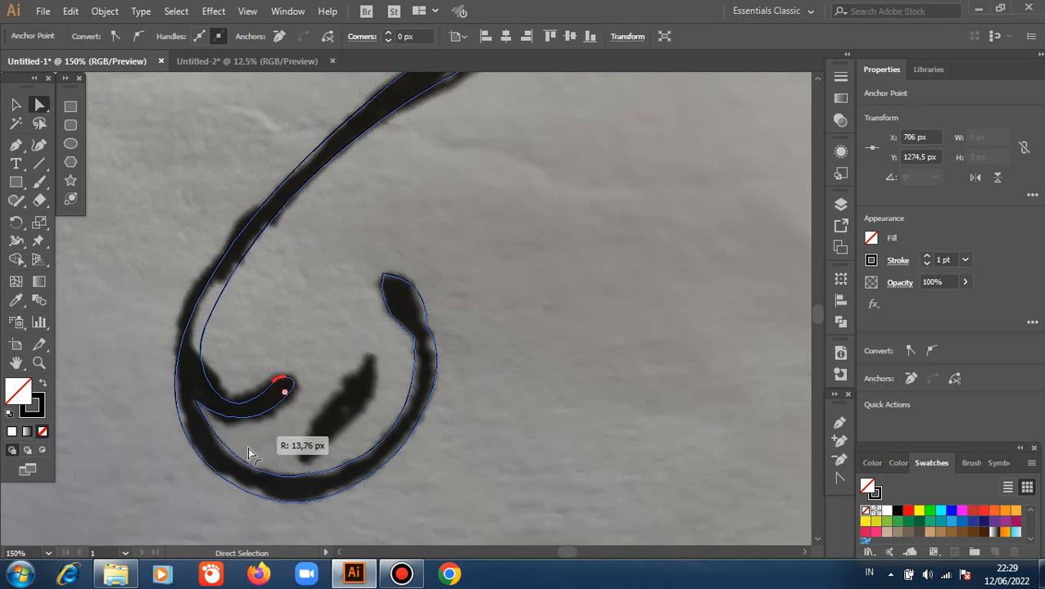
pyautogui.click(297, 319)
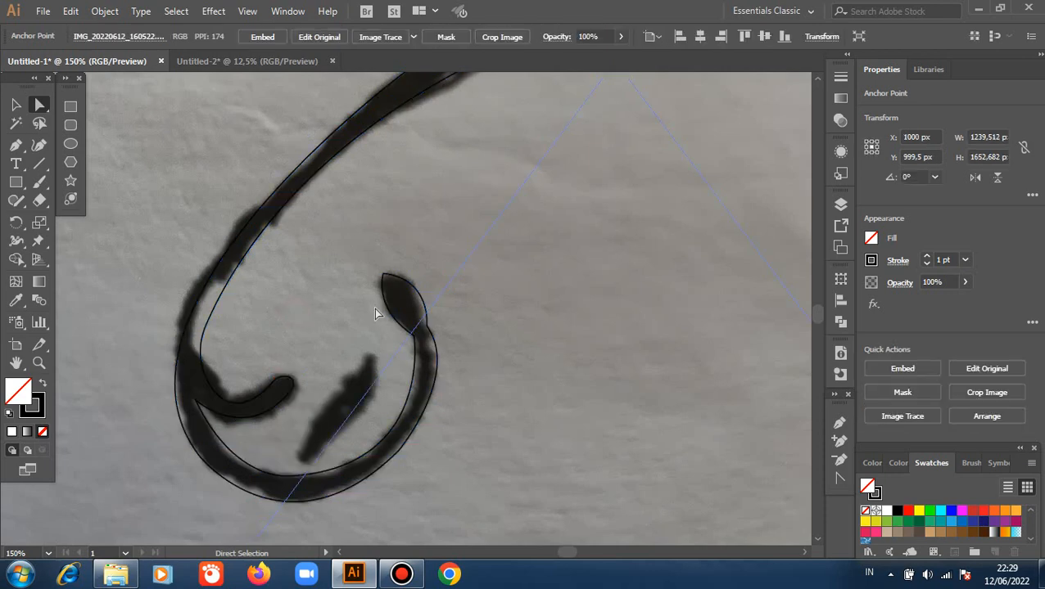
# Copy the detached leaf outline from inside the upper curl down to the lower curl.
pyautogui.keyDown('alt'); pyautogui.scroll(-2, 456, 295); pyautogui.keyUp('alt')
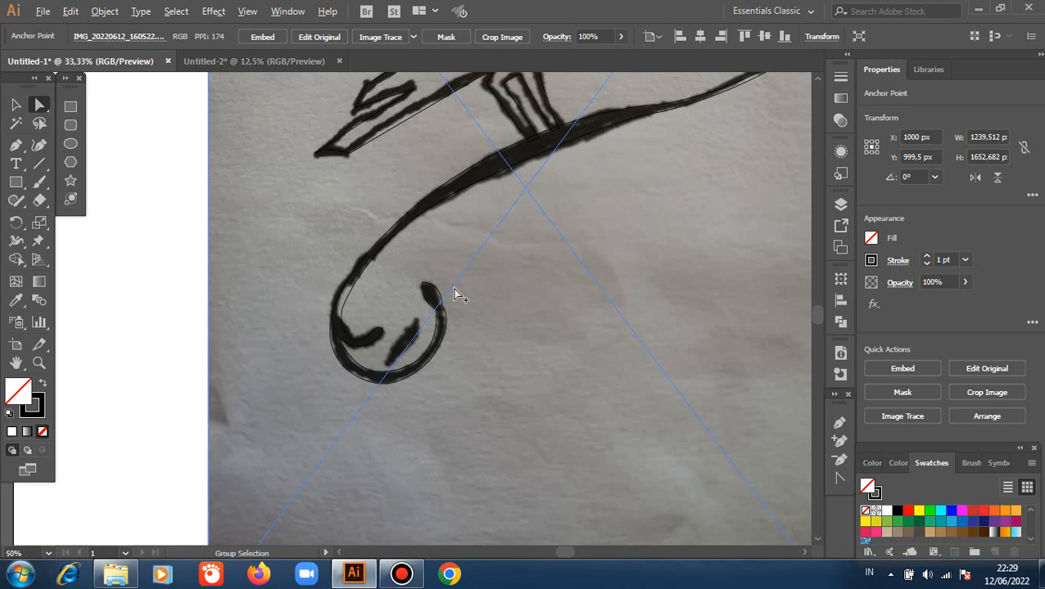
pyautogui.keyDown('alt'); pyautogui.scroll(-2, 456, 296); pyautogui.keyUp('alt')
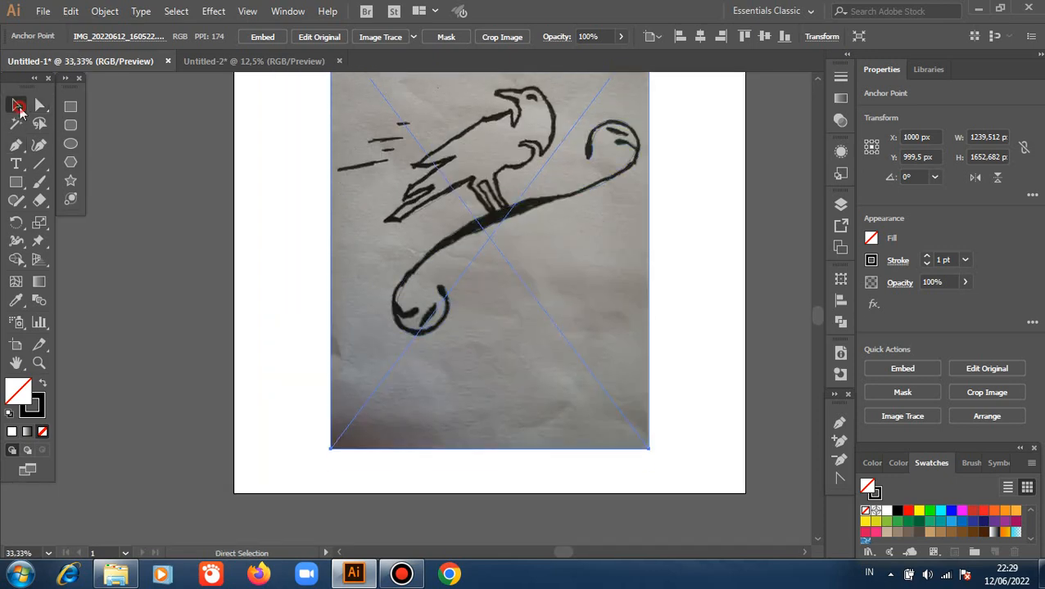
pyautogui.click(18, 107)
pyautogui.click(620, 138)
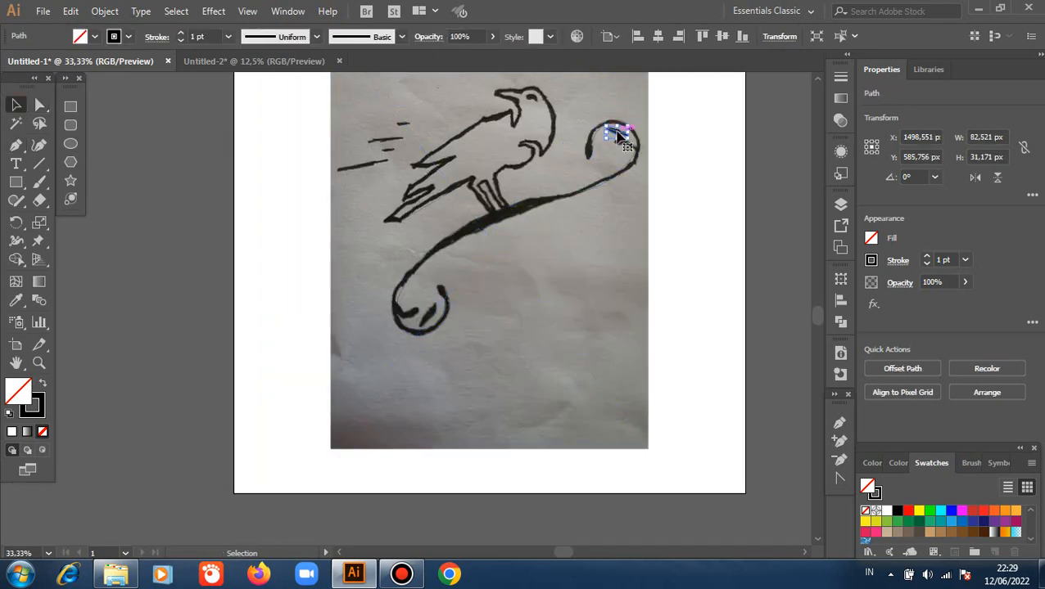
pyautogui.click(620, 137)
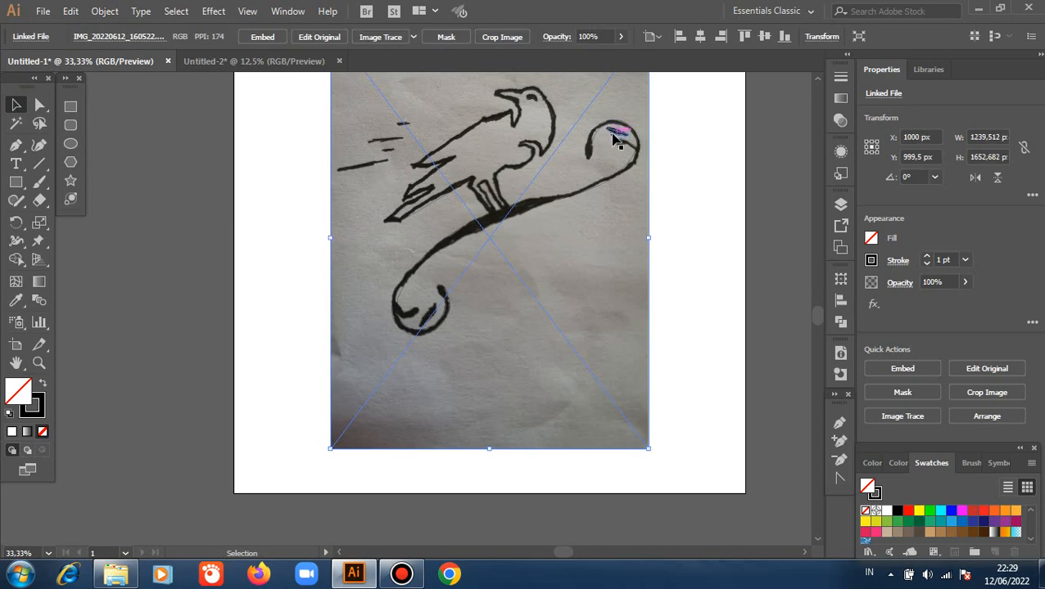
pyautogui.moveTo(614, 137); pyautogui.dragTo(425, 356)
pyautogui.hotkey('ctrl', '=')
pyautogui.hotkey('ctrl', '=')
pyautogui.hotkey('ctrl', '=')
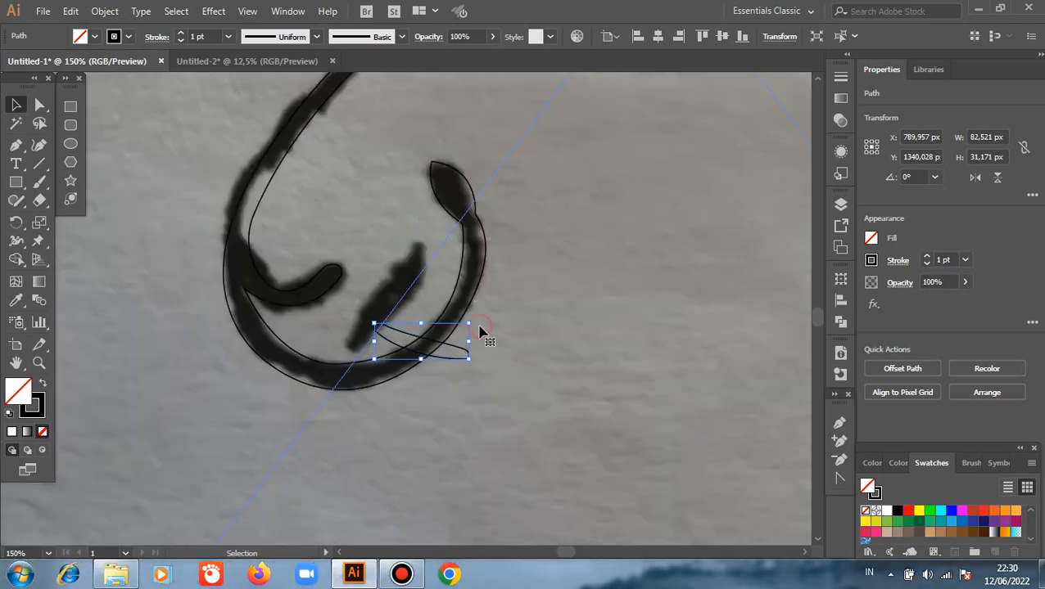
# Rotate the copied leaf outline toward the slant of the sketched leaf inside the lower curl.
pyautogui.click(463, 370)
pyautogui.click(463, 364)
pyautogui.moveTo(477, 337); pyautogui.dragTo(434, 386)
pyautogui.rightClick(489, 339)
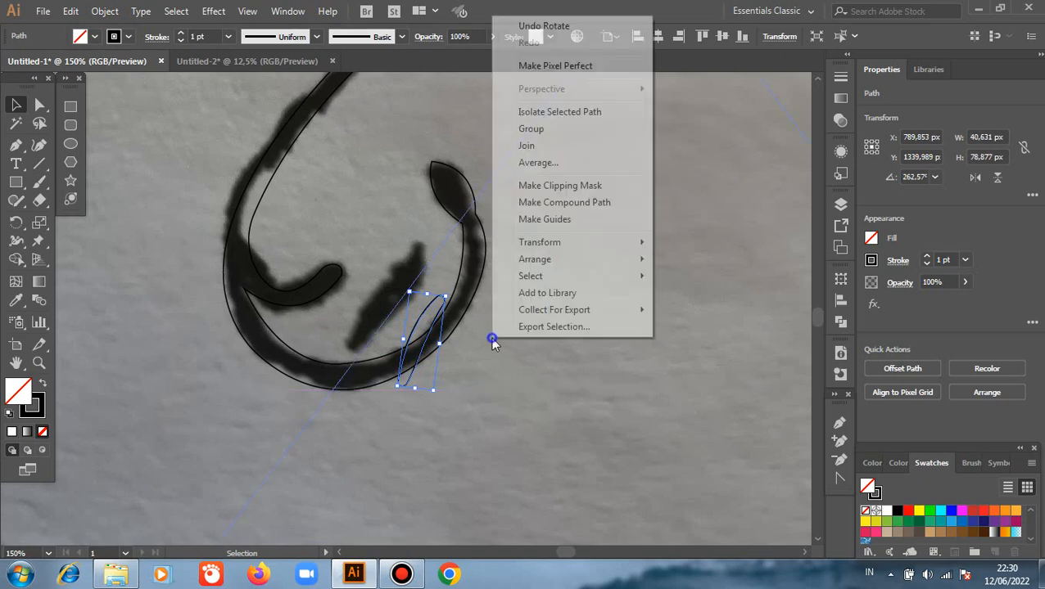
pyautogui.click(434, 390)
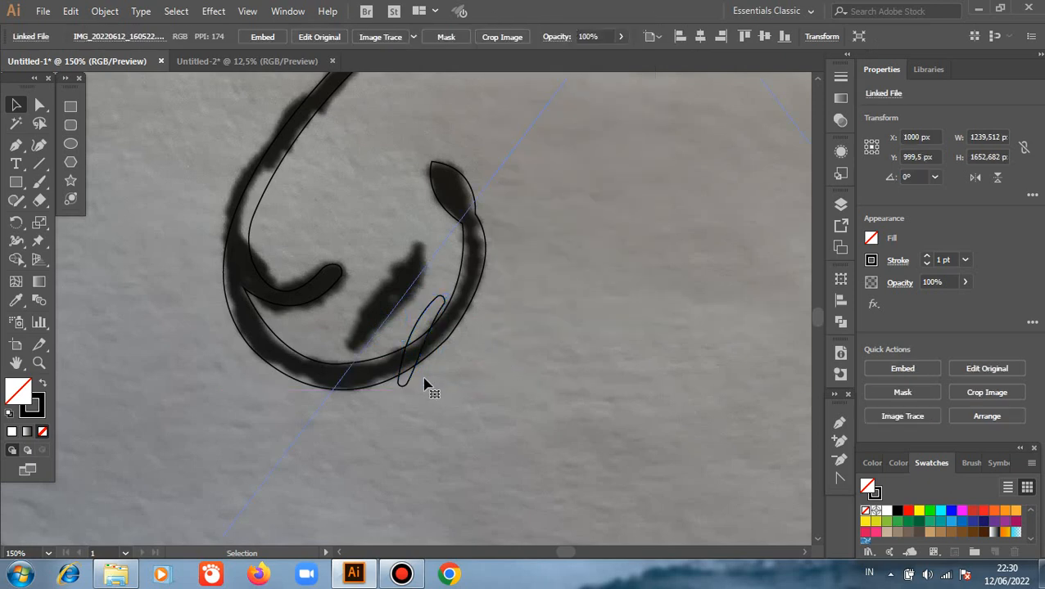
pyautogui.click(418, 385)
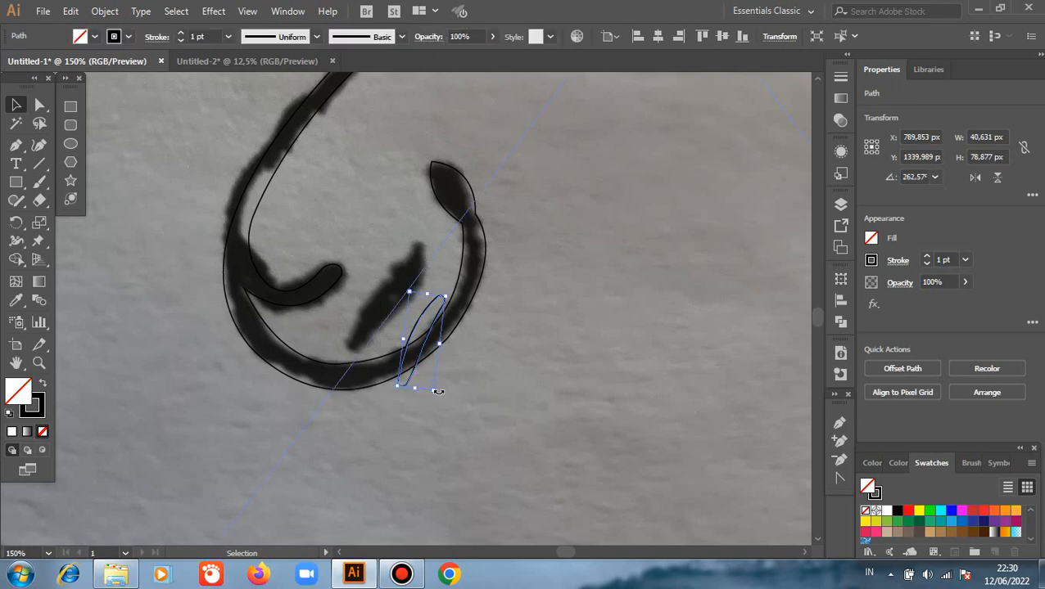
pyautogui.moveTo(437, 394)
pyautogui.mouseDown()
pyautogui.moveTo(381, 368)
pyautogui.moveTo(416, 262)
pyautogui.moveTo(475, 355)
pyautogui.moveTo(454, 391)
pyautogui.mouseUp()
# Place the copied leaf outline over the sketched leaf inside the lower curl and fit it to the drawing.
pyautogui.click(434, 369)
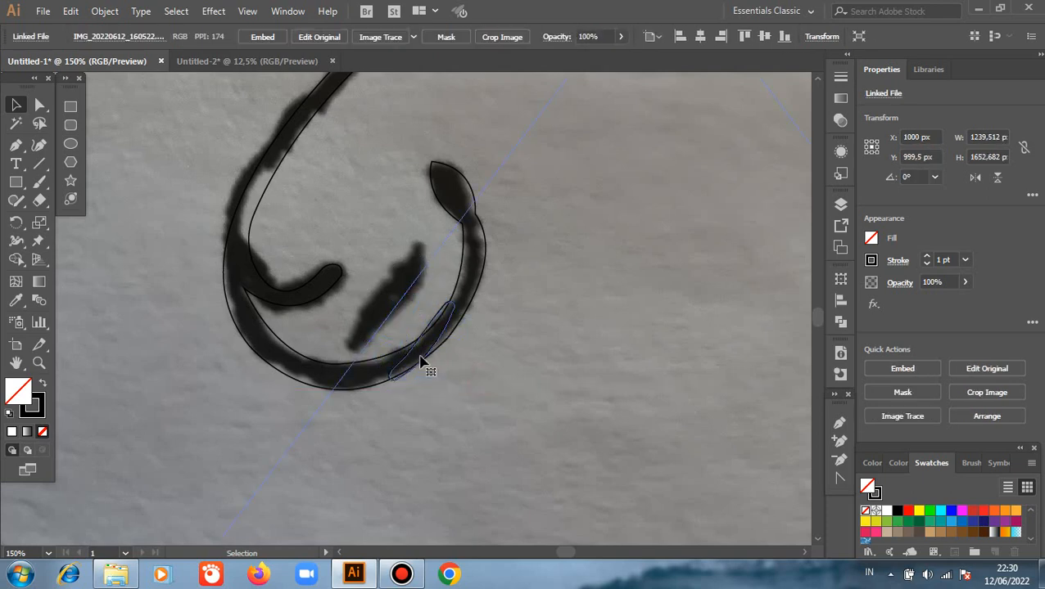
pyautogui.moveTo(407, 363)
pyautogui.mouseDown()
pyautogui.moveTo(372, 321)
pyautogui.moveTo(367, 288)
pyautogui.mouseUp()
pyautogui.click(536, 336)
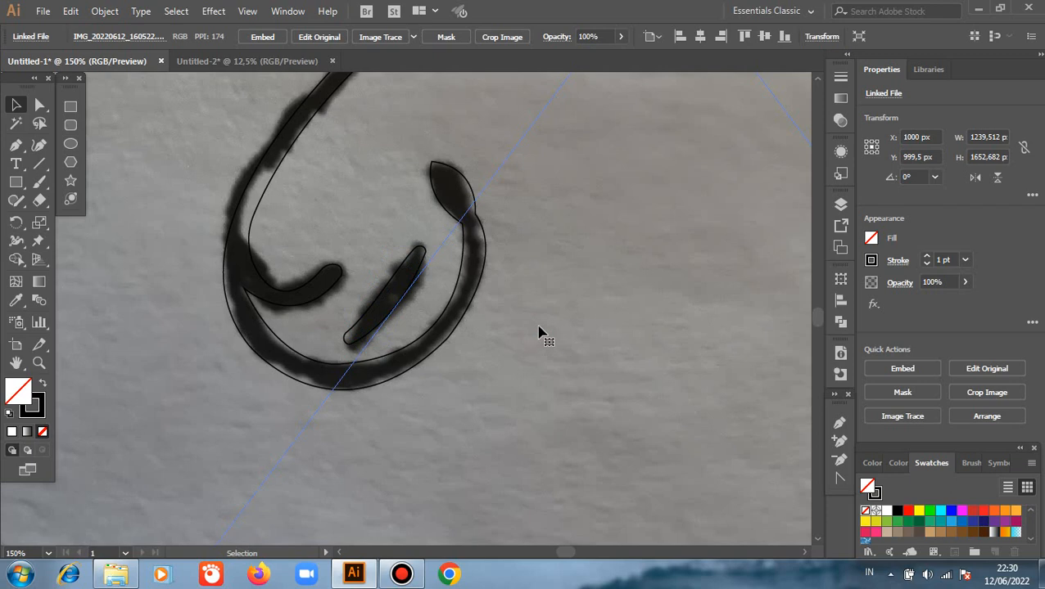
pyautogui.scroll(-4, 541, 316)
pyautogui.scroll(1, 605, 269)
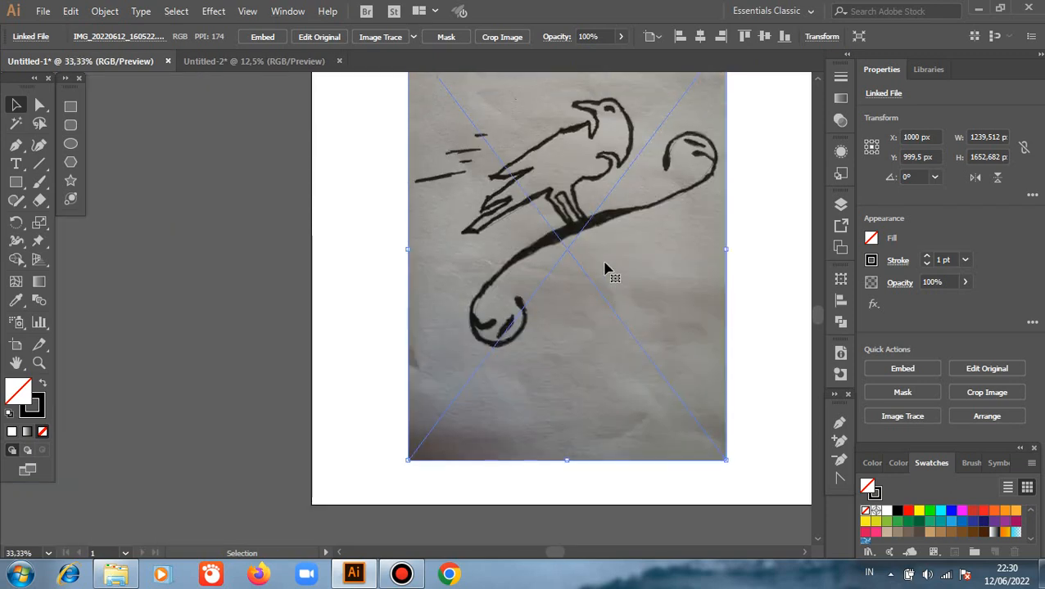
pyautogui.scroll(1, 605, 269)
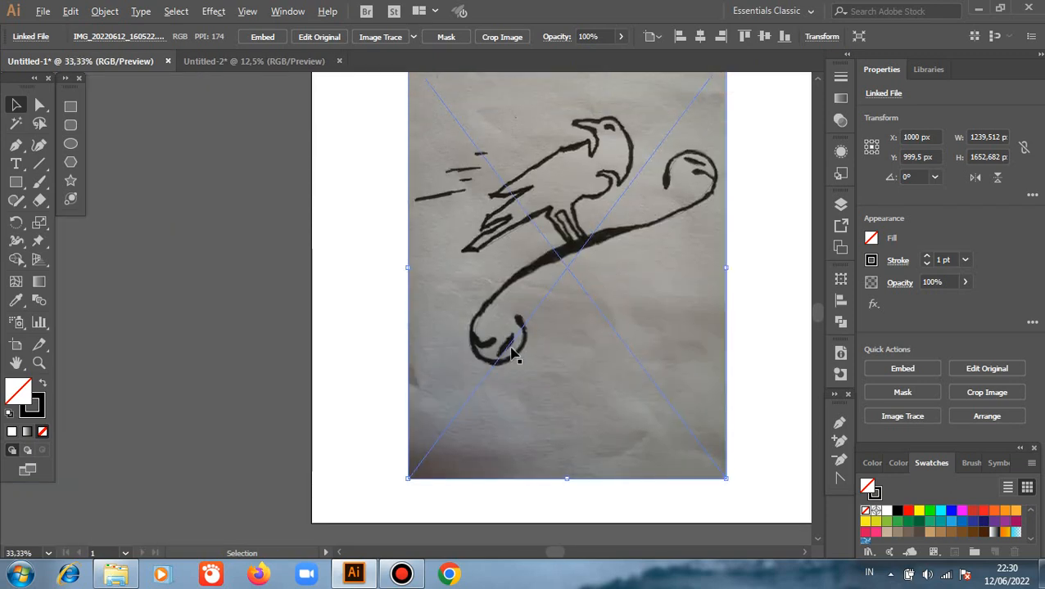
pyautogui.moveTo(511, 350); pyautogui.dragTo(458, 221)
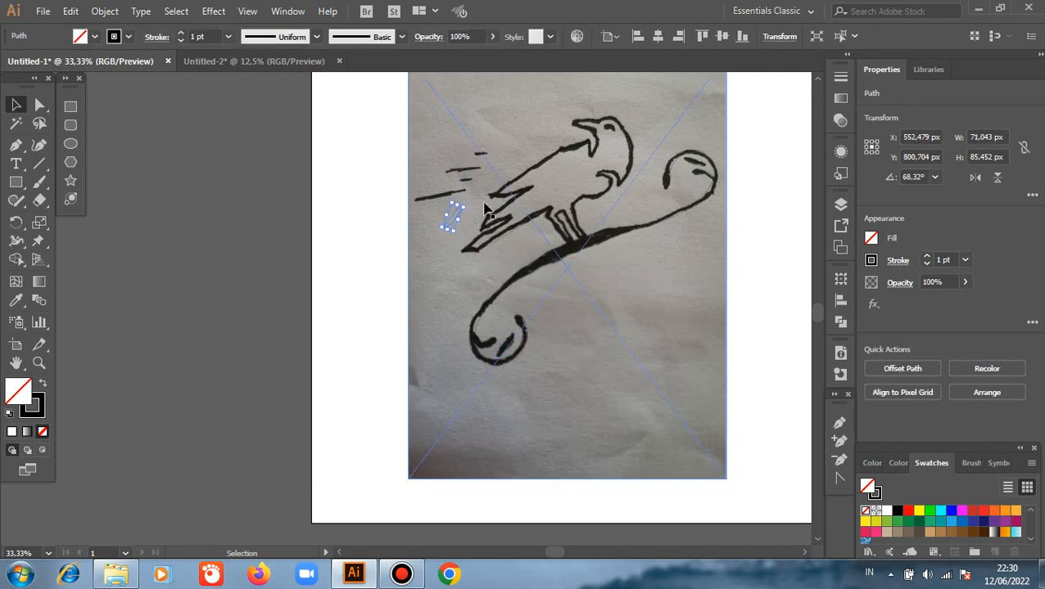
pyautogui.scroll(2, 495, 198)
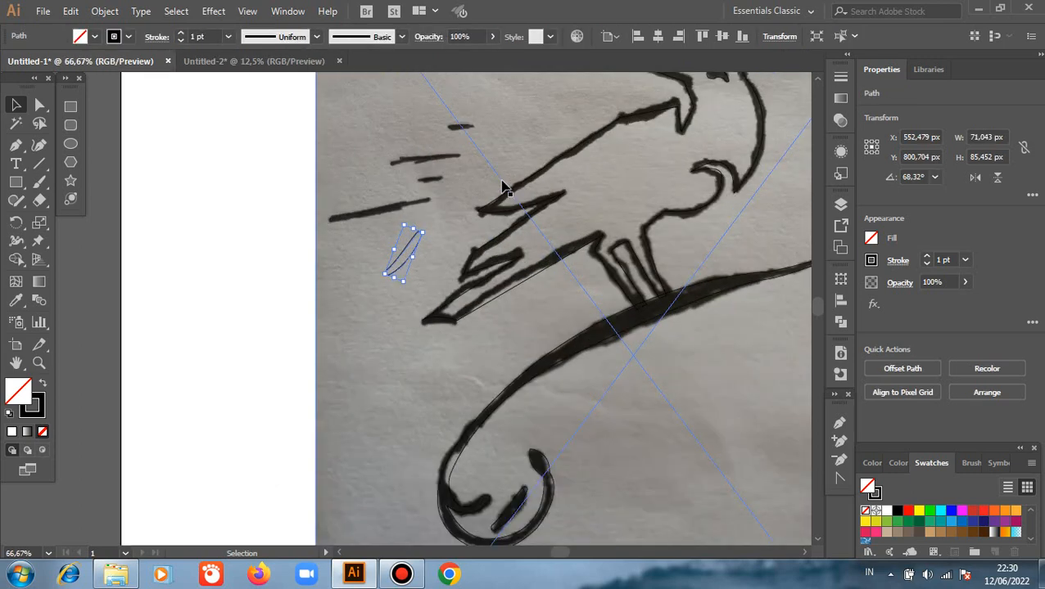
pyautogui.hotkey('ctrl', 'z')
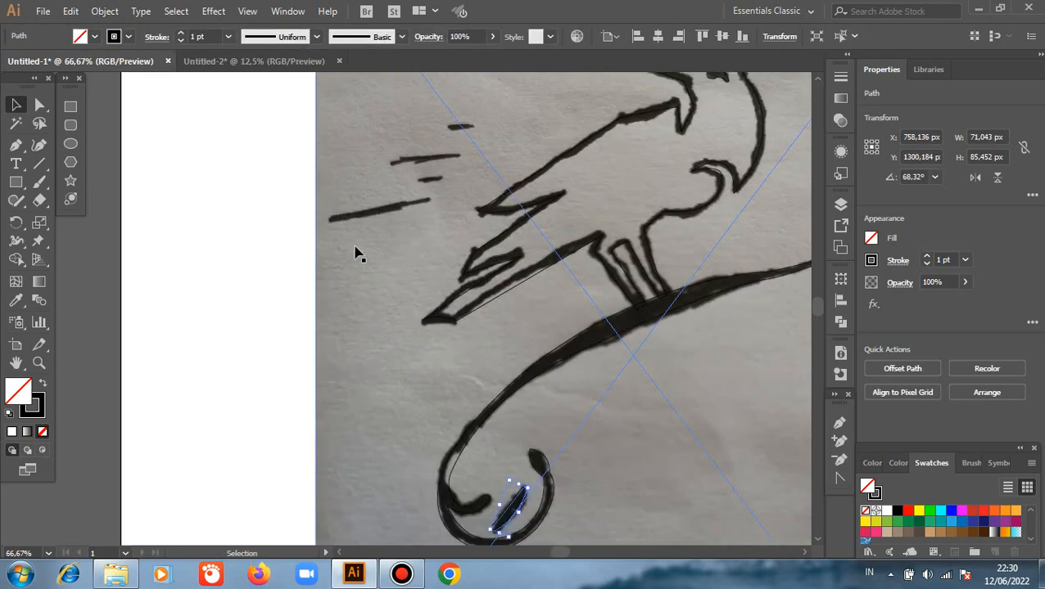
# Examine how closely the traced outline of the bird's head, eye and beak follows the sketch.
pyautogui.scroll(-2, 464, 189)
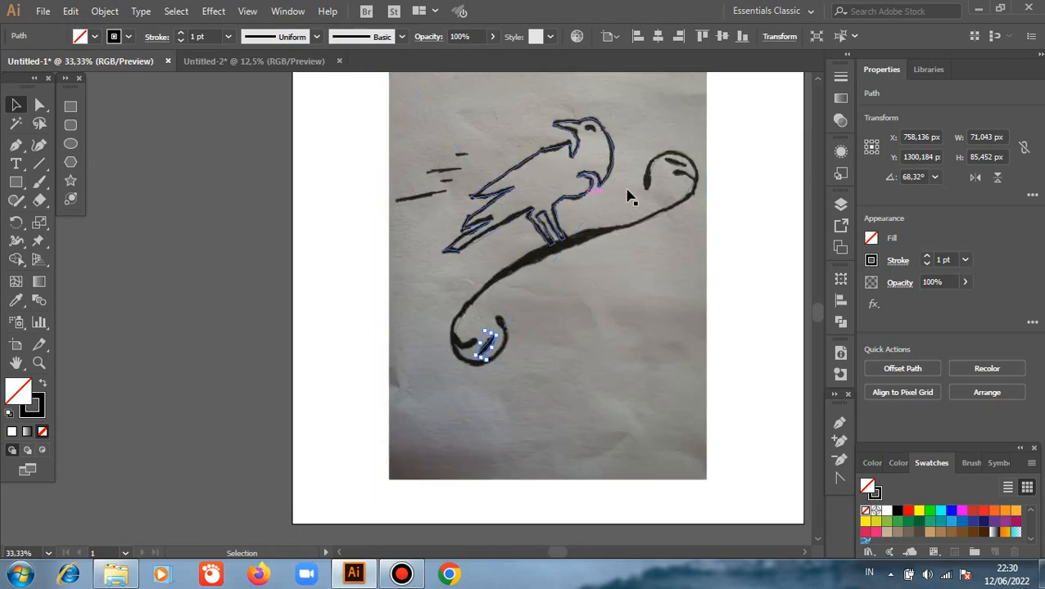
pyautogui.scroll(1, 629, 198)
pyautogui.scroll(2, 630, 140)
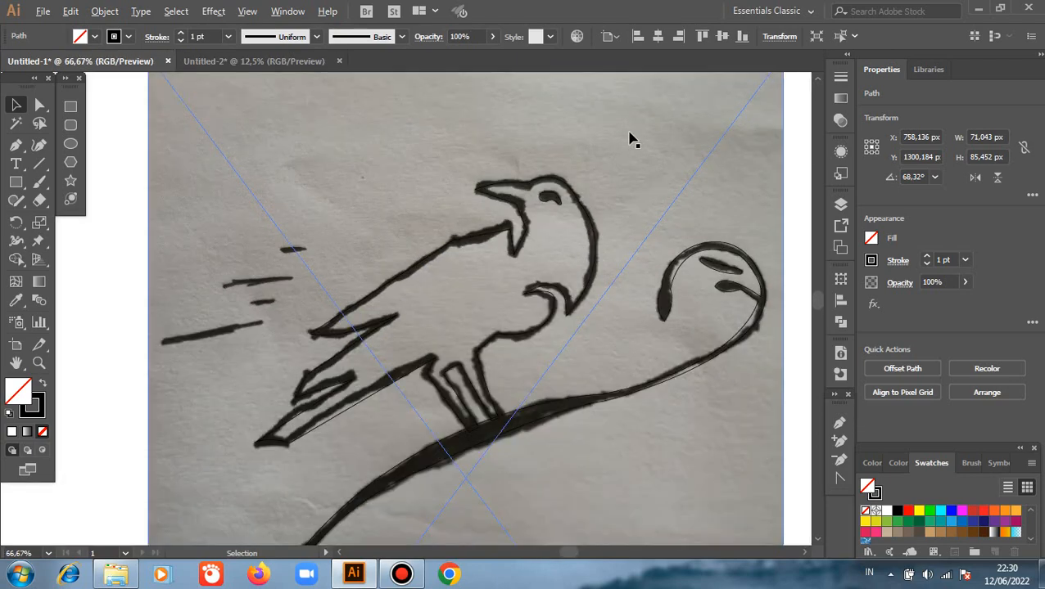
pyautogui.scroll(1, 534, 170)
pyautogui.scroll(1, 399, 158)
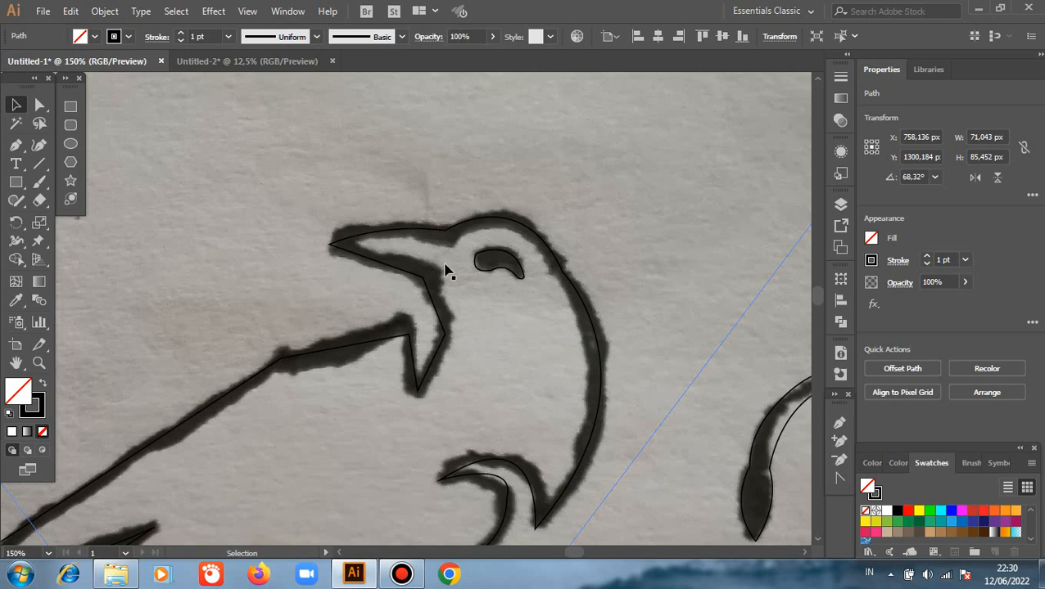
pyautogui.click(39, 106)
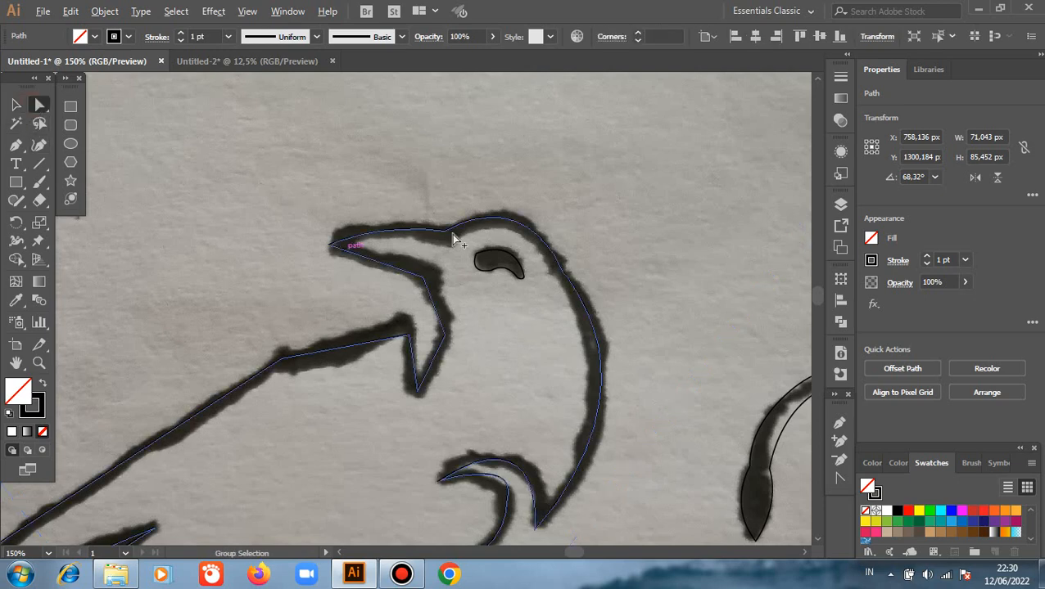
pyautogui.moveTo(479, 257); pyautogui.dragTo(541, 160)
pyautogui.scroll(3, 494, 284)
pyautogui.click(656, 184)
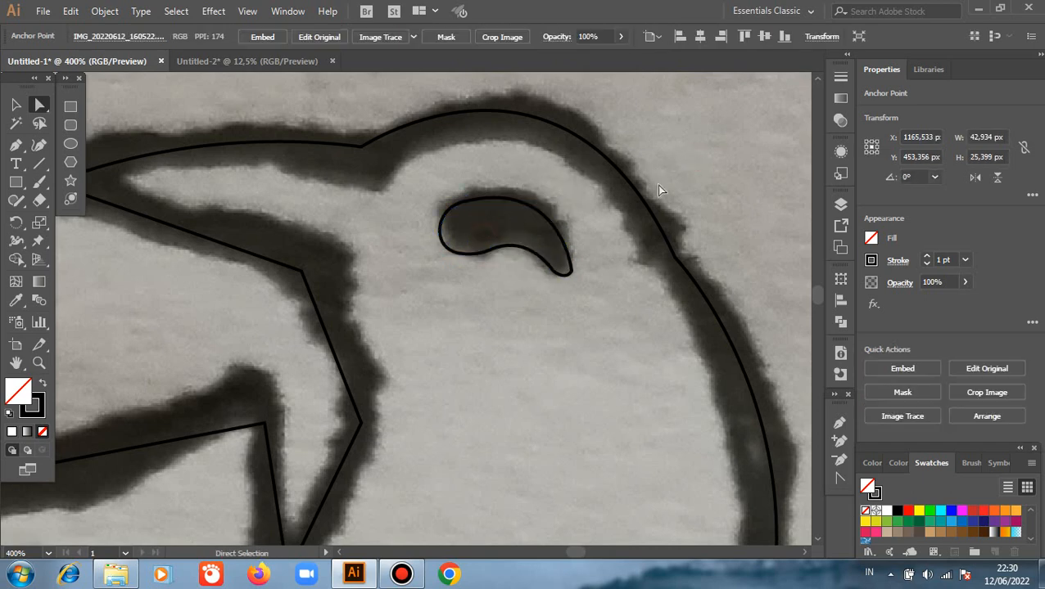
pyautogui.moveTo(268, 236); pyautogui.dragTo(618, 284)
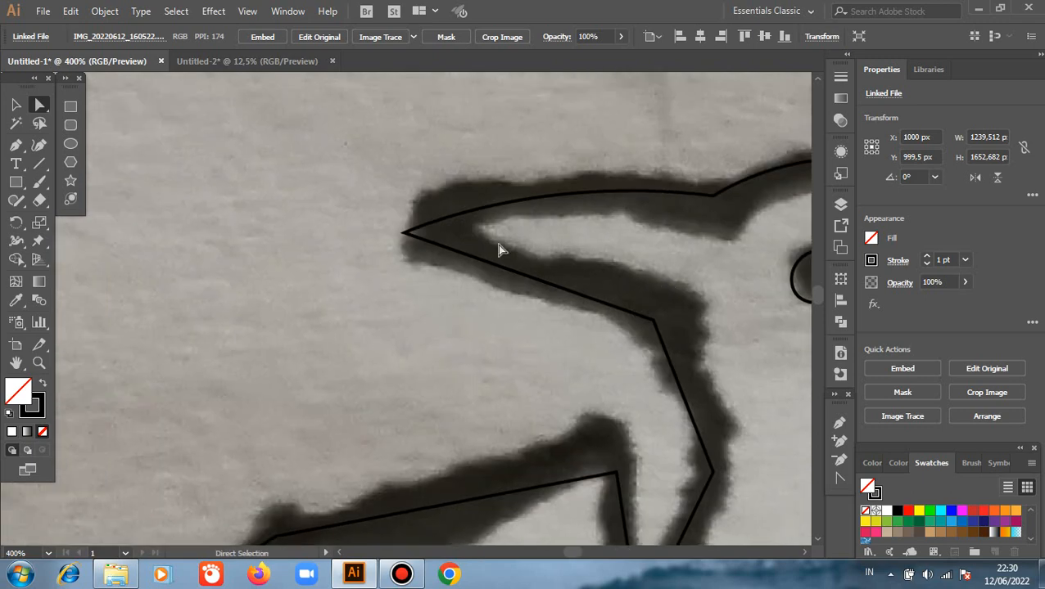
pyautogui.keyDown('alt'); pyautogui.scroll(1, 522, 184); pyautogui.keyUp('alt')
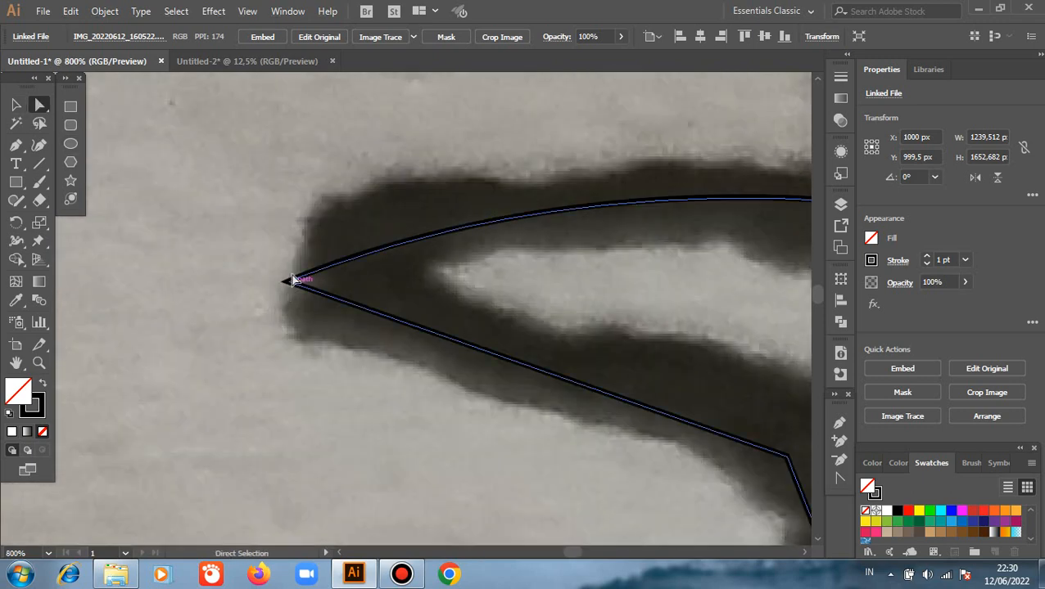
# Delete the linked sketch photo from behind the traced paths.
pyautogui.click(16, 104)
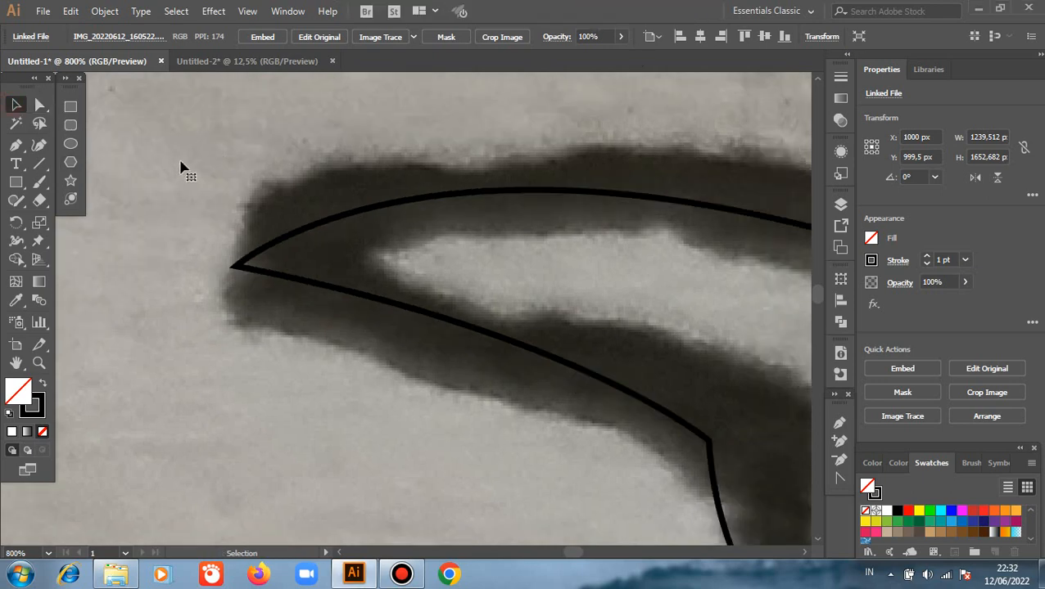
pyautogui.click(201, 167)
pyautogui.press('Delete')
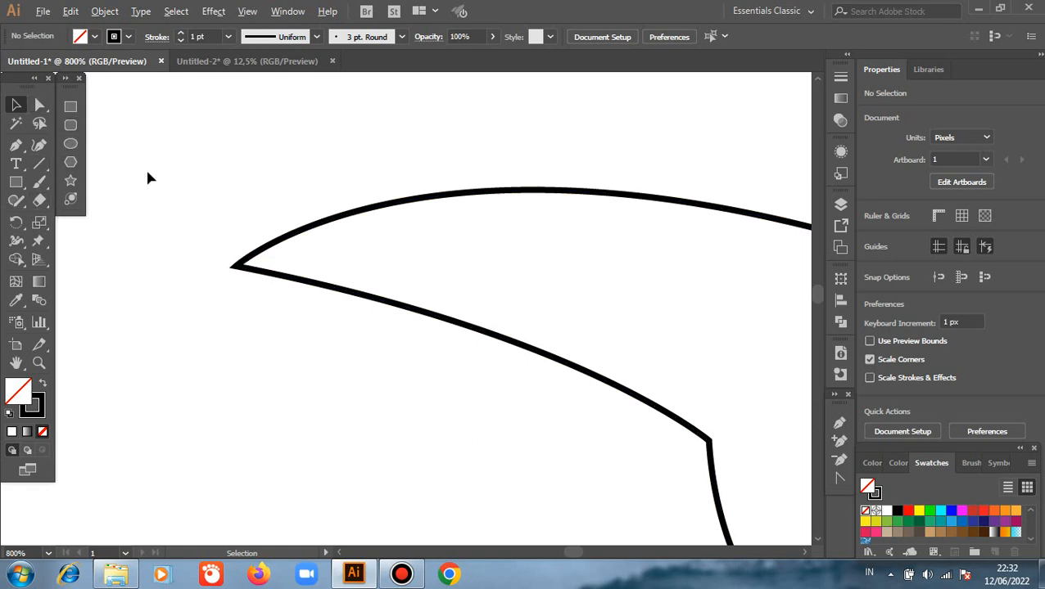
# Swap the bird outline's fill and stroke to give the body a solid black fill without a stroke.
pyautogui.scroll(-2, 148, 177)
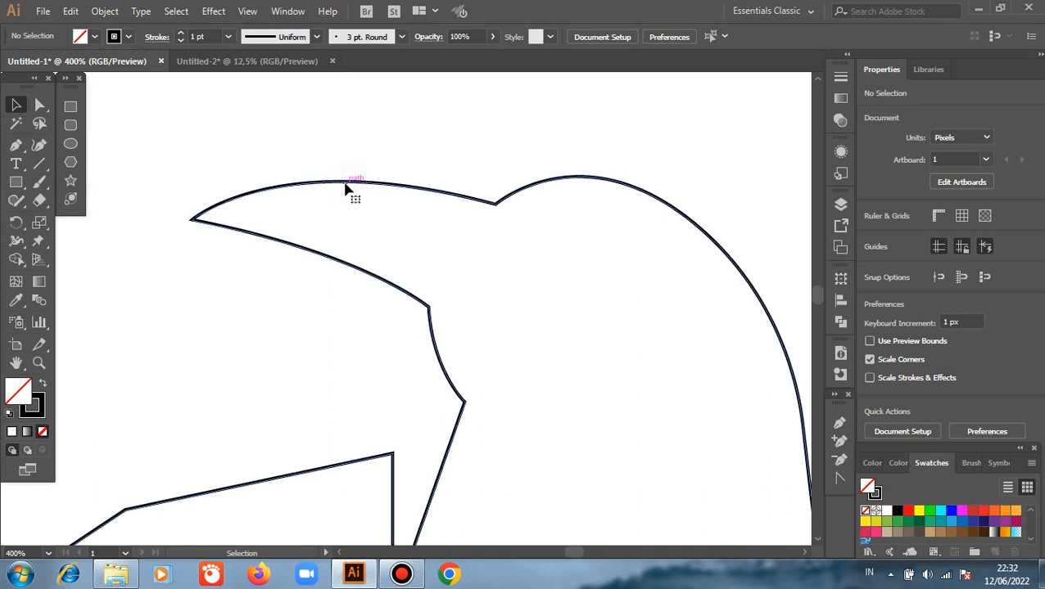
pyautogui.click(345, 185)
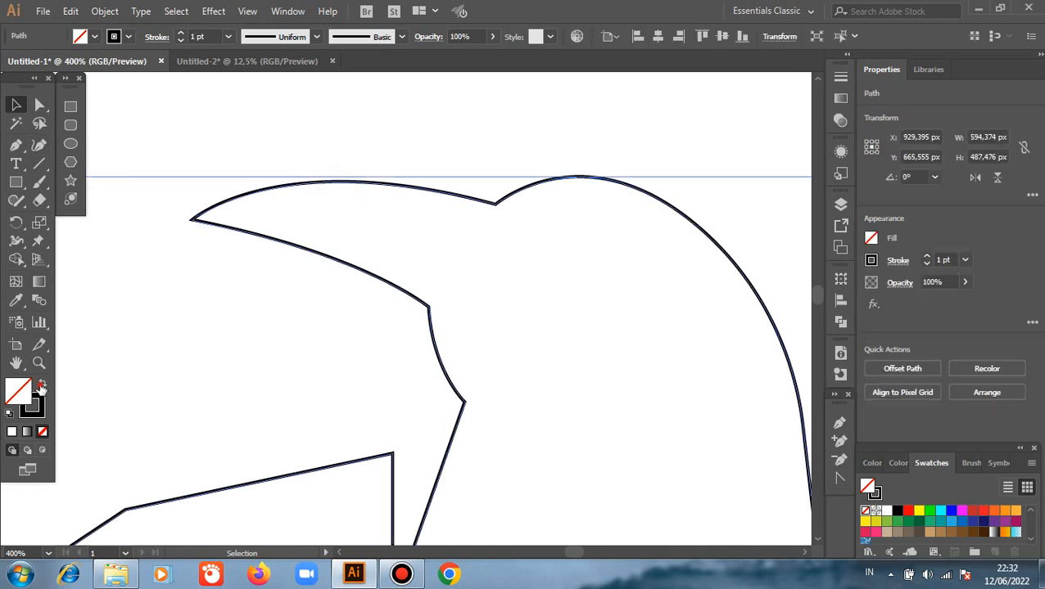
pyautogui.click(41, 385)
pyautogui.scroll(1, 376, 333)
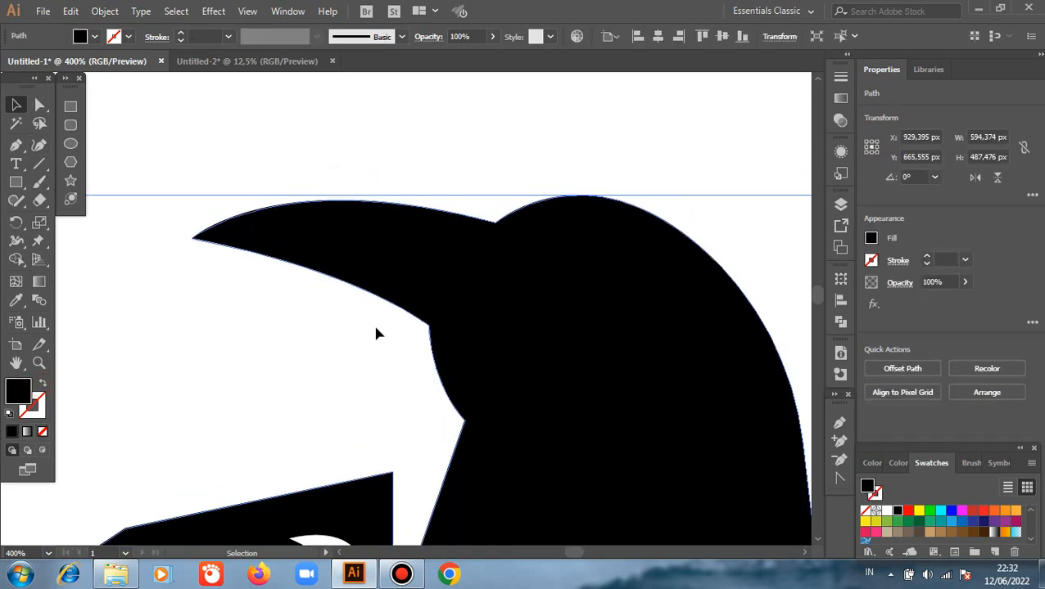
pyautogui.scroll(-1, 377, 332)
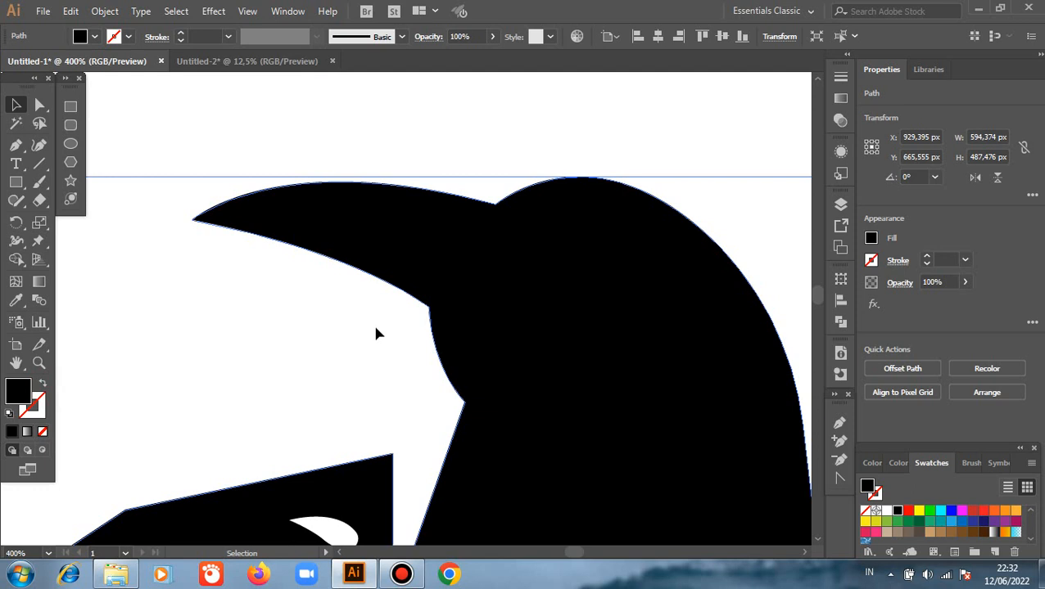
pyautogui.click(324, 325)
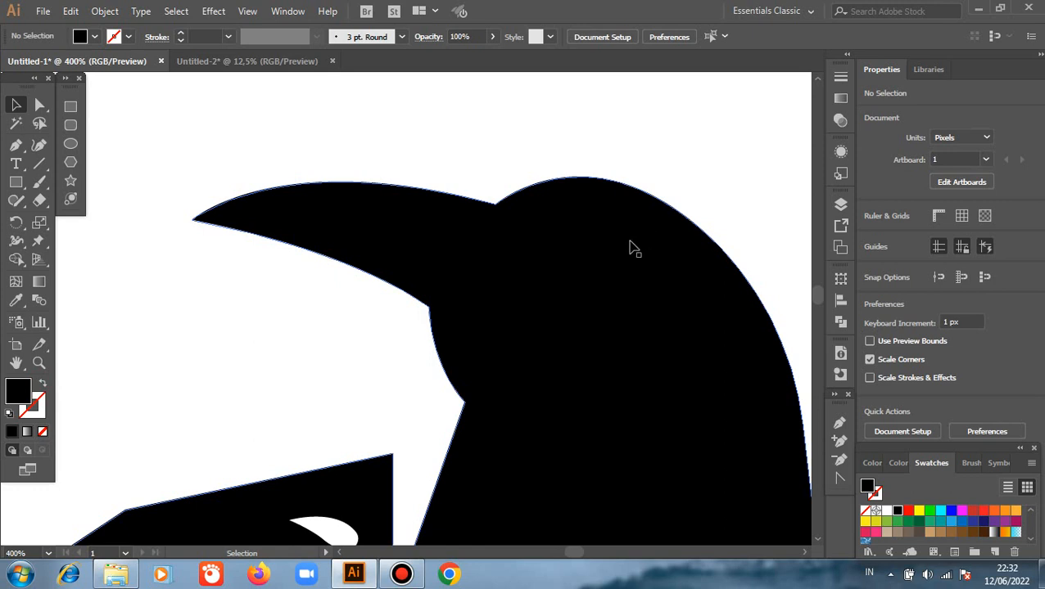
# In outline view, move the small teardrop eye shape from the upper wing into the bird's head, and return to preview.
pyautogui.press('a')
pyautogui.hotkey('ctrl', 'y')
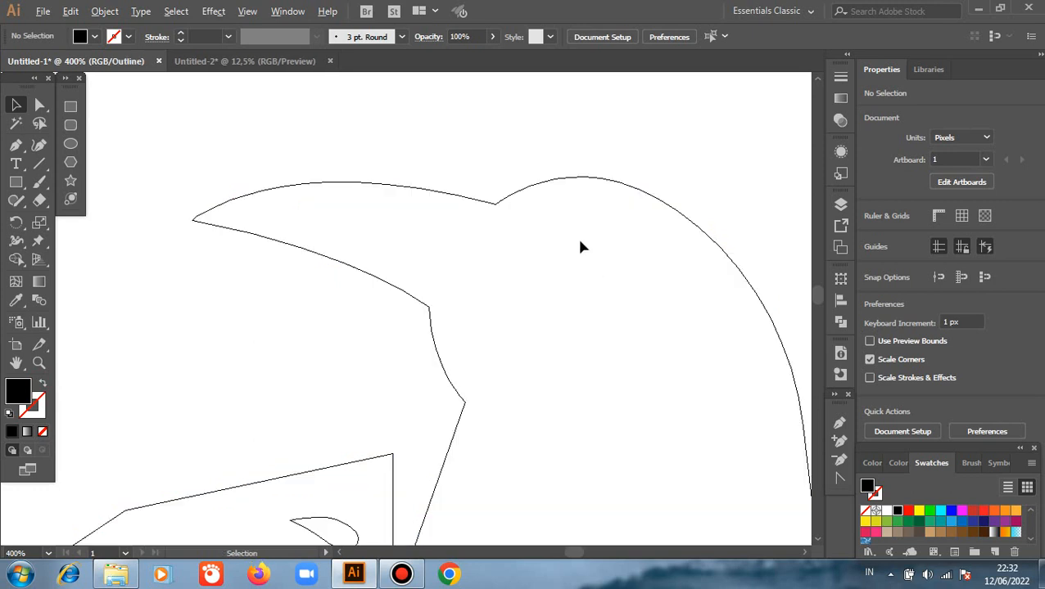
pyautogui.scroll(-1, 579, 247)
pyautogui.scroll(-3, 494, 260)
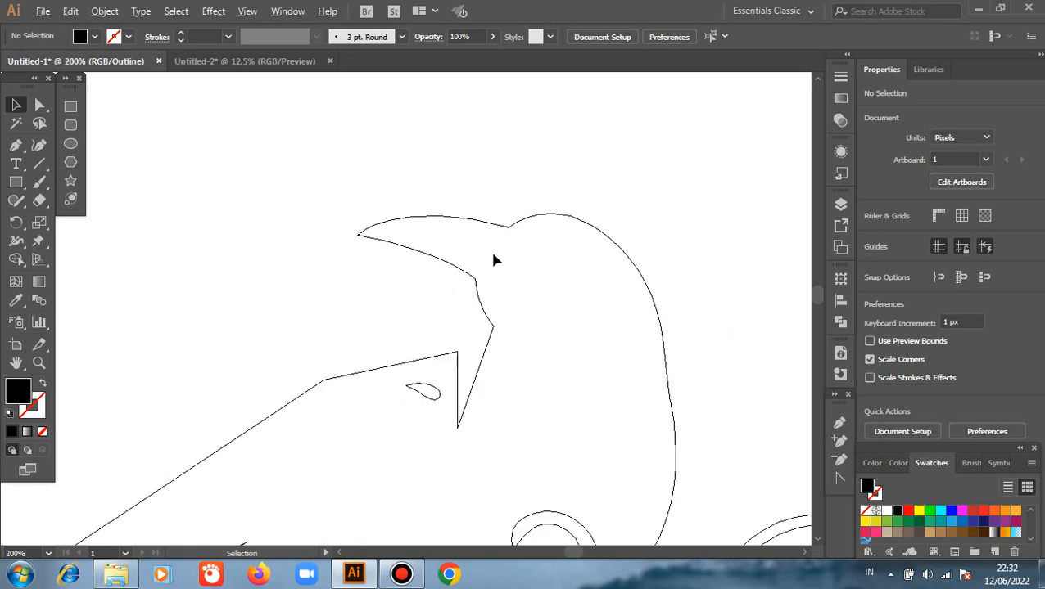
pyautogui.click(252, 236)
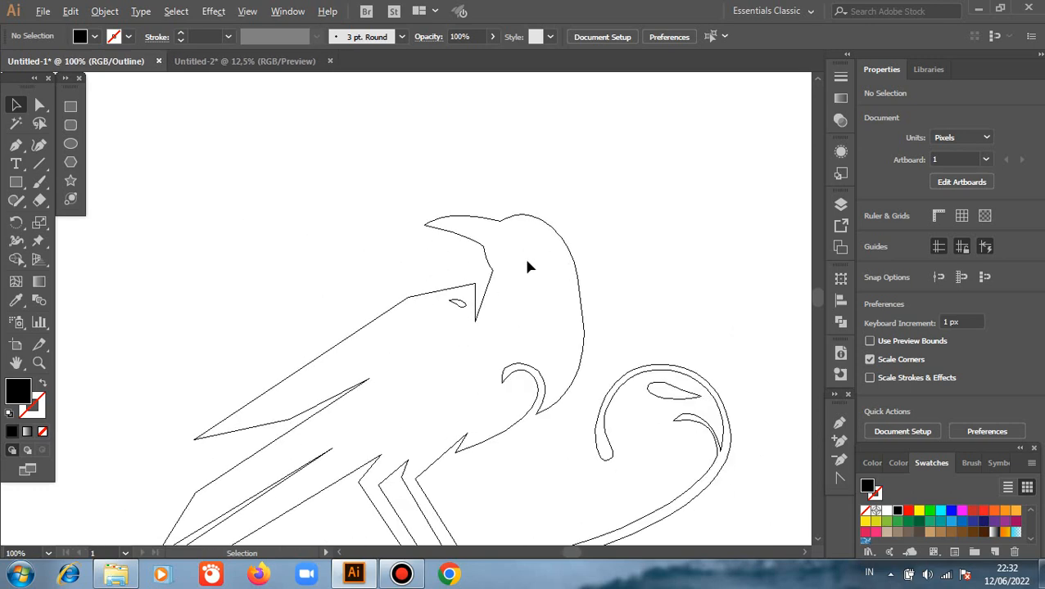
pyautogui.scroll(3, 527, 267)
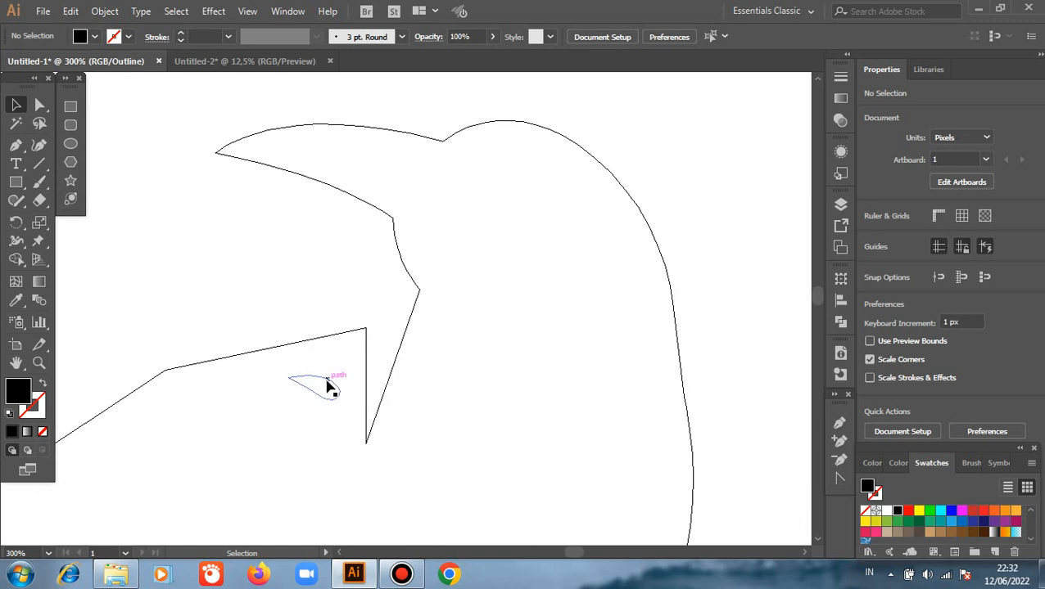
pyautogui.moveTo(327, 384); pyautogui.dragTo(531, 179)
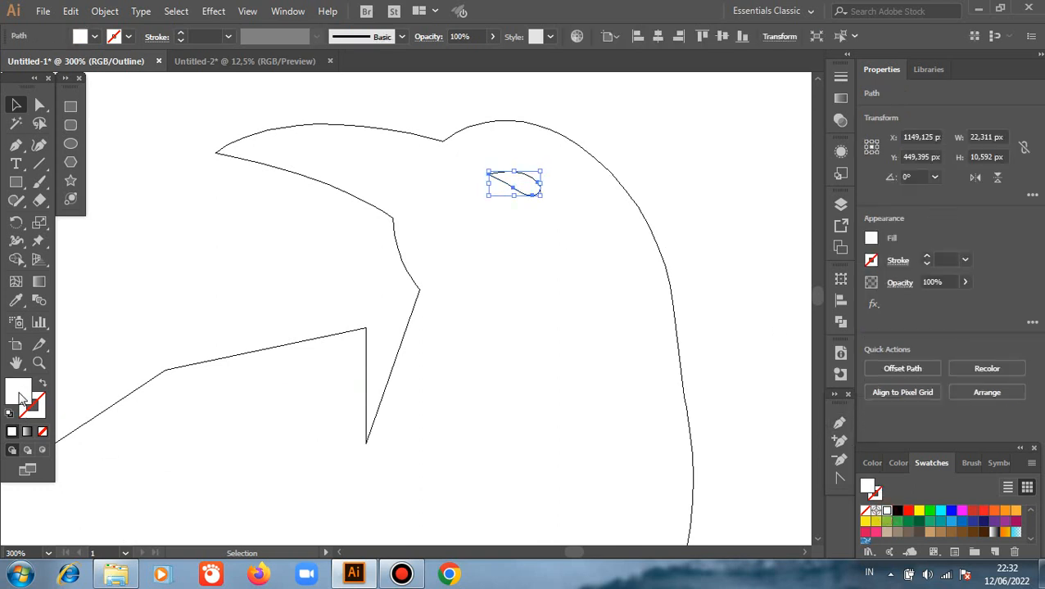
pyautogui.rightClick(139, 235)
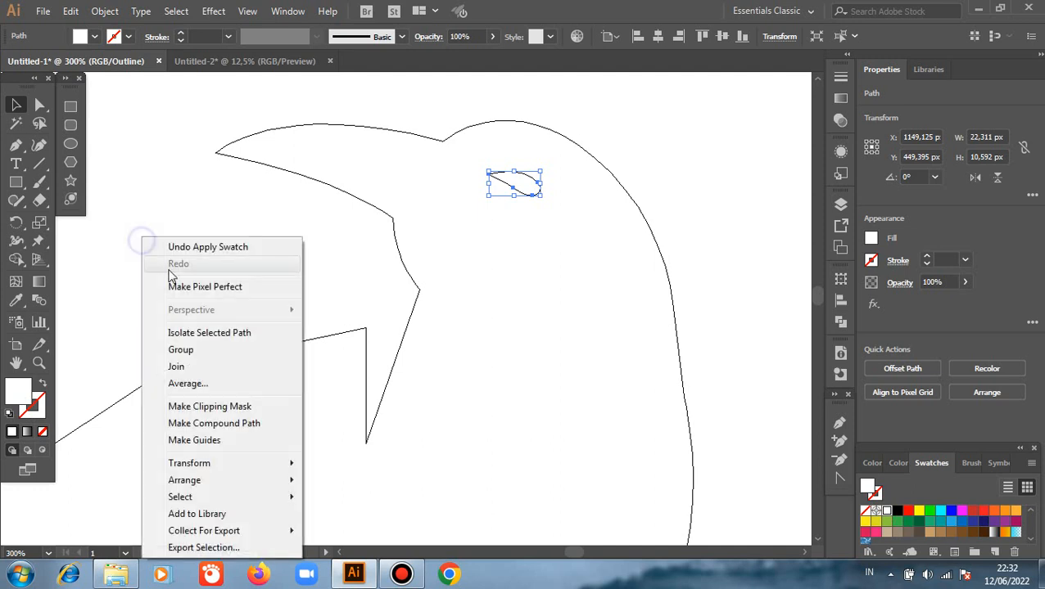
pyautogui.click(184, 193)
pyautogui.click(184, 199)
pyautogui.hotkey('ctrl', 'y')
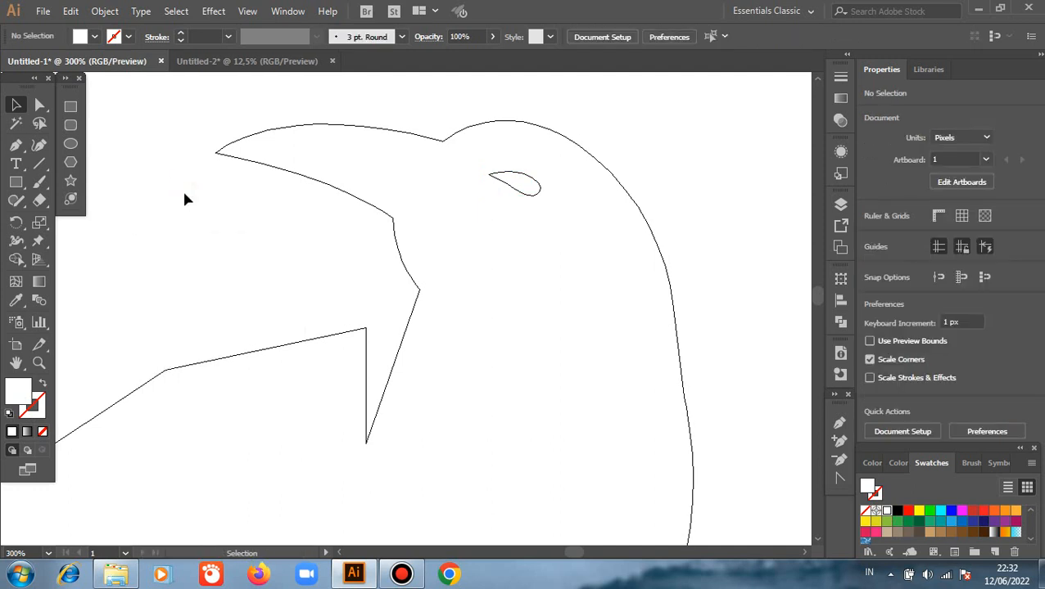
# Give the curled branch a solid black fill without a stroke.
pyautogui.scroll(-2, 532, 201)
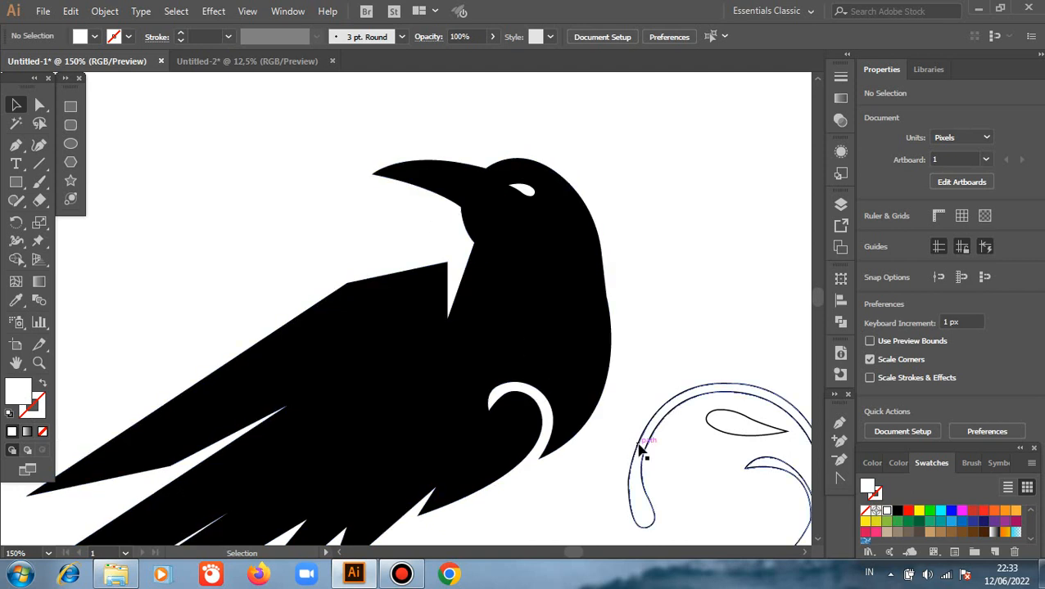
pyautogui.click(636, 445)
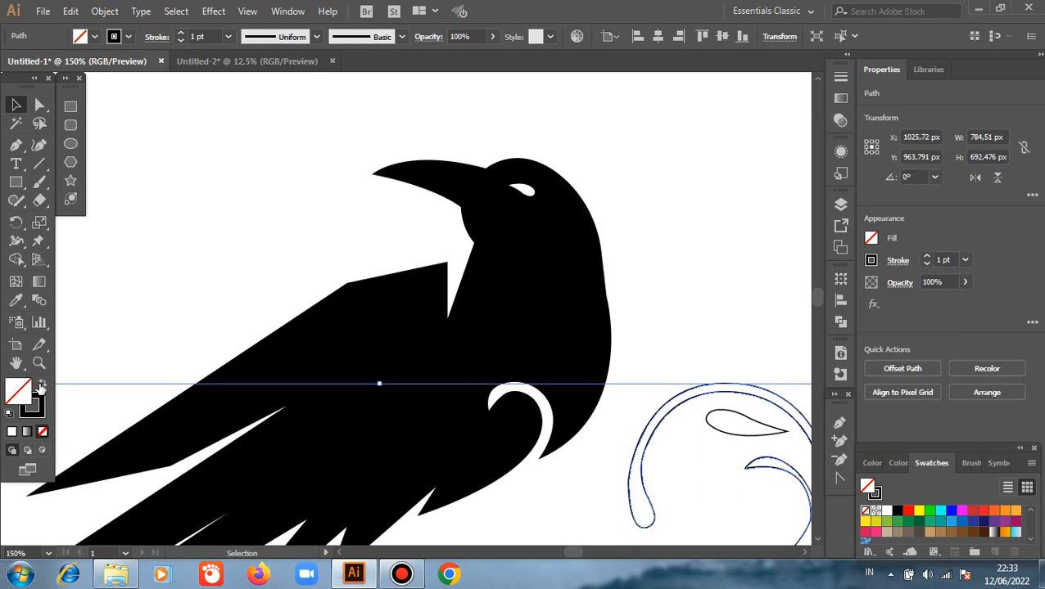
pyautogui.click(42, 386)
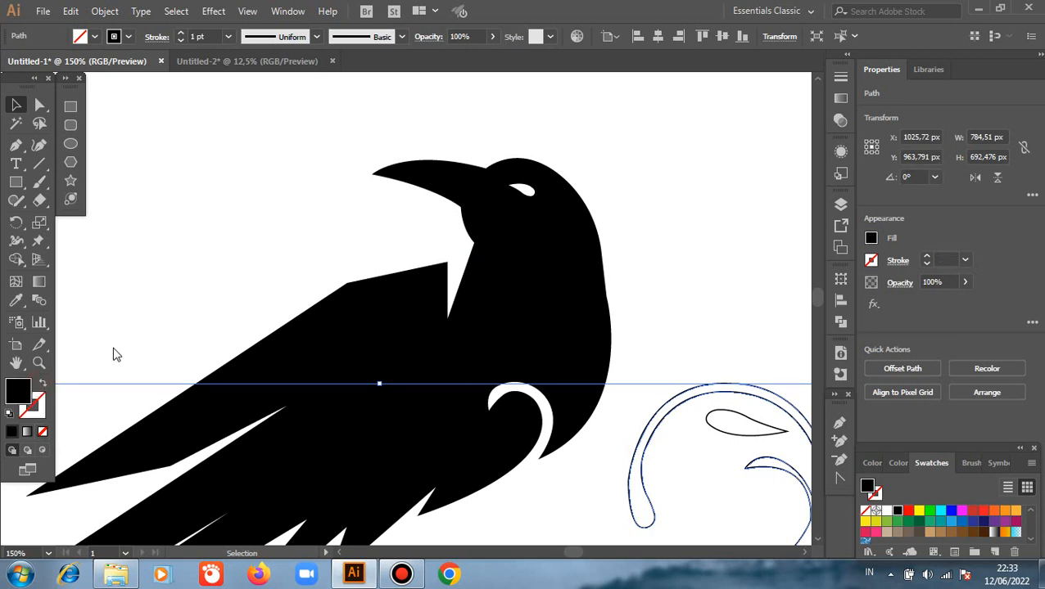
pyautogui.click(238, 222)
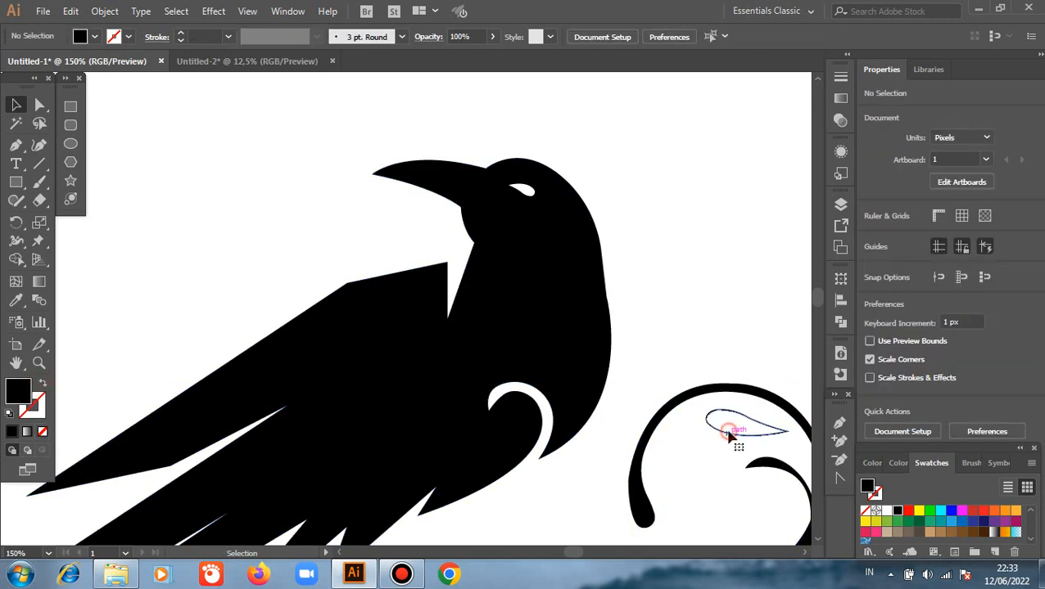
# Fill the two detached leaf outlines inside the upper and lower curls with black and remove their strokes.
pyautogui.hotkey('shift', 'x')
pyautogui.scroll(-2, 486, 277)
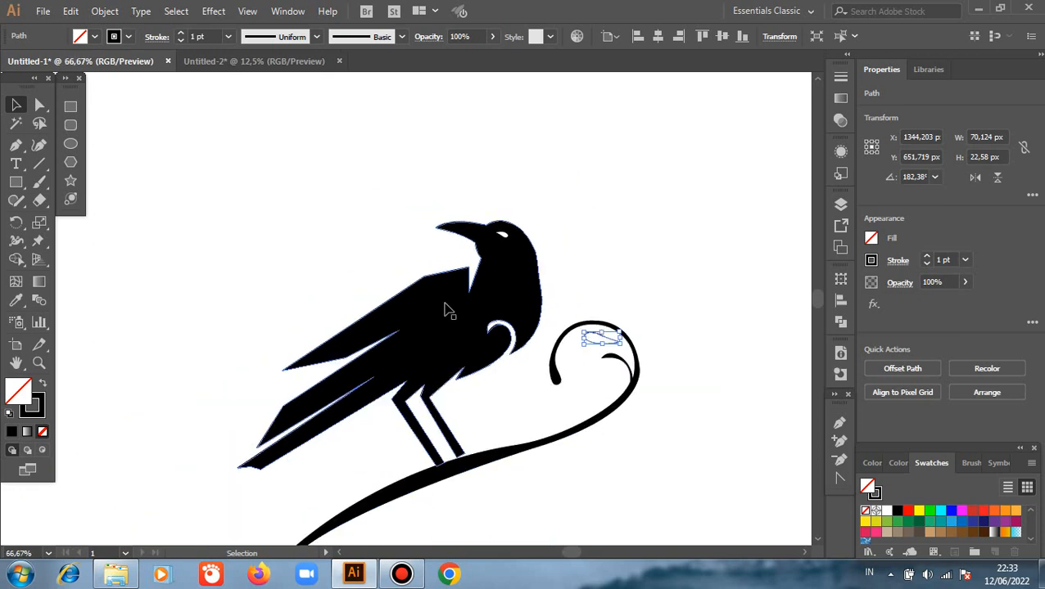
pyautogui.scroll(-1, 445, 310)
pyautogui.scroll(-3, 396, 443)
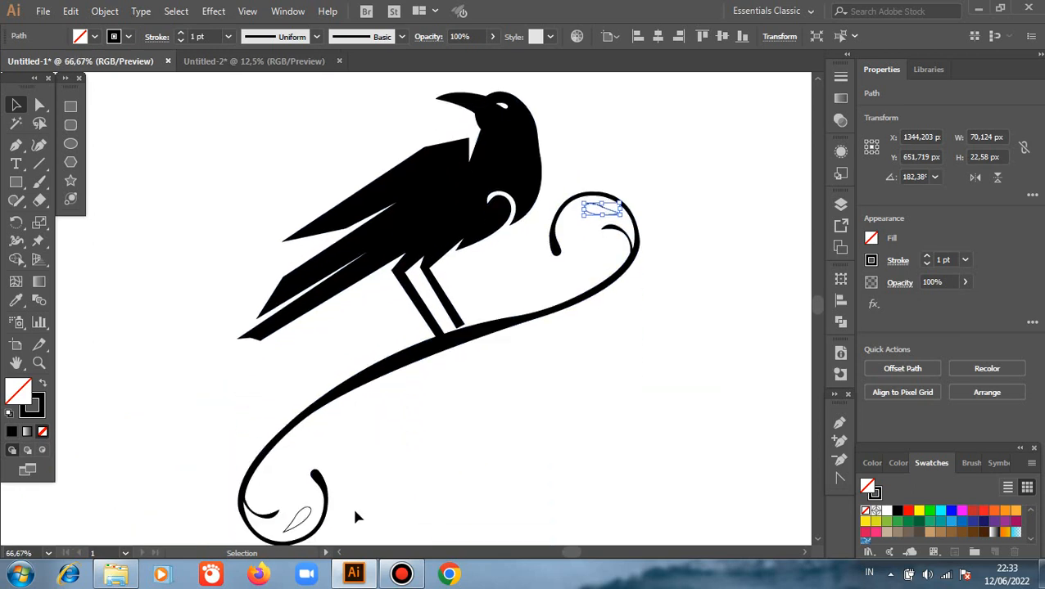
pyautogui.keyDown('shift'); pyautogui.click(306, 514); pyautogui.keyUp('shift')
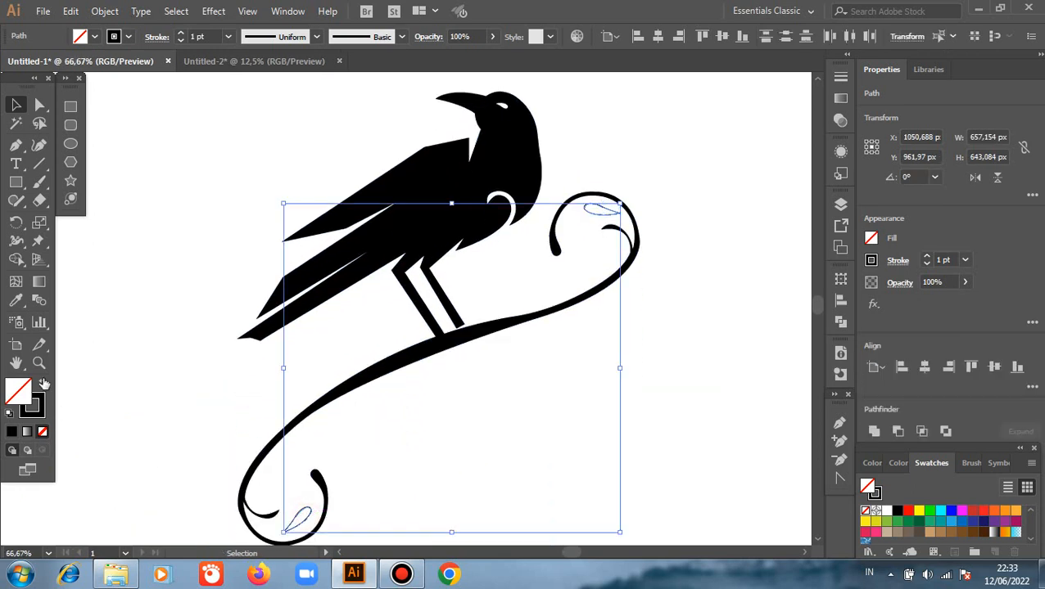
pyautogui.click(45, 385)
pyautogui.click(146, 339)
# Move the branch up about 12 px so that it meets both of the bird's feet.
pyautogui.scroll(1, 653, 312)
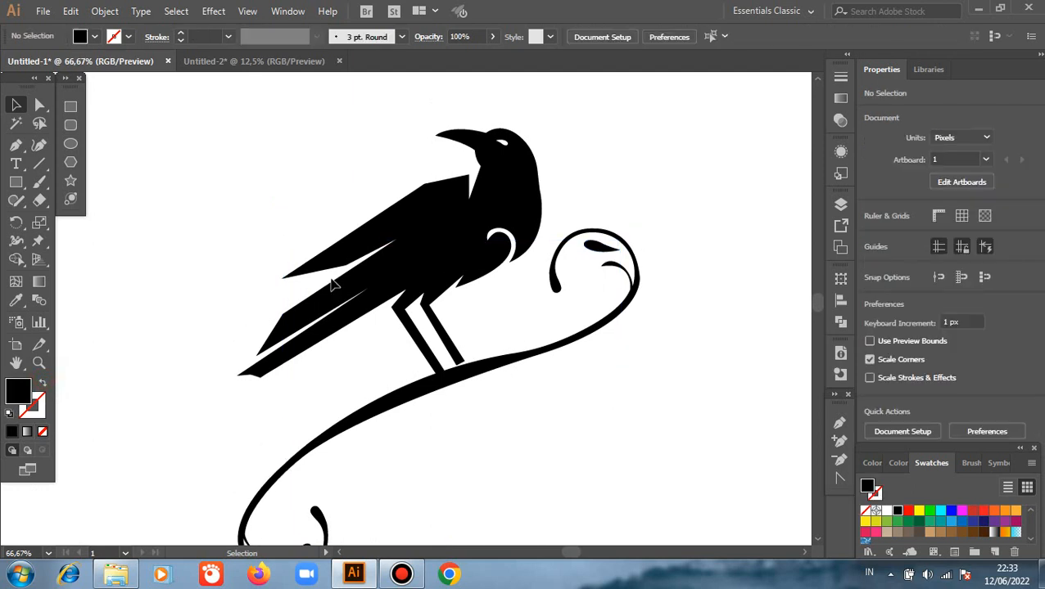
pyautogui.scroll(2, 331, 283)
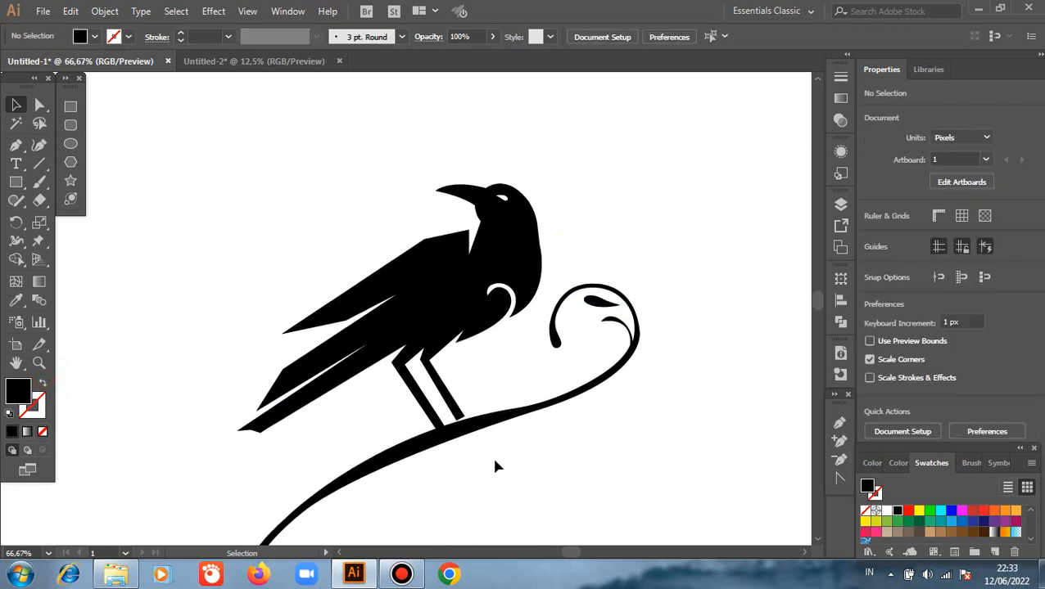
pyautogui.scroll(-1, 488, 445)
pyautogui.scroll(1, 473, 447)
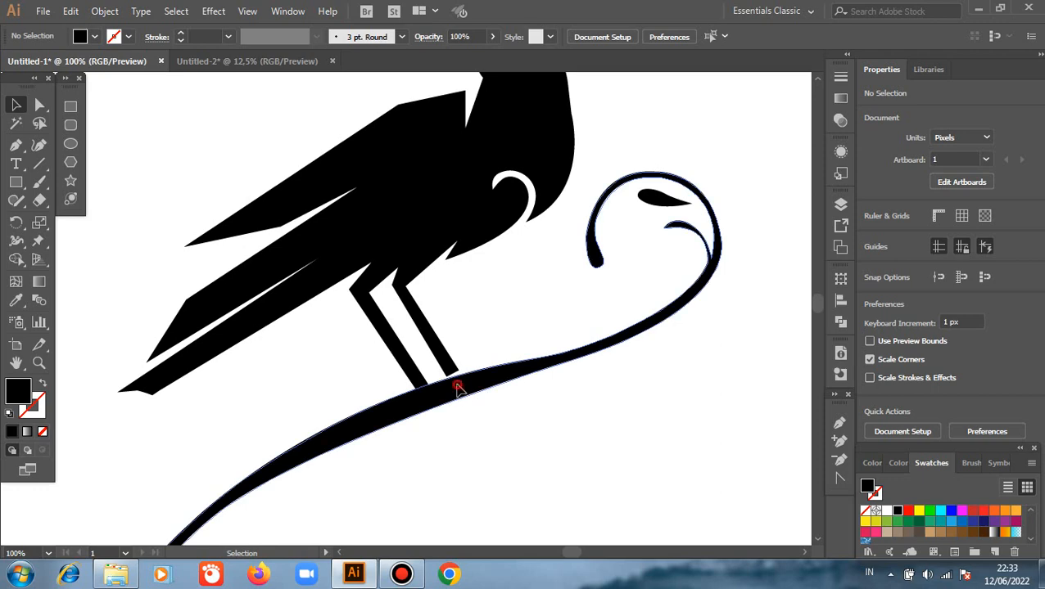
pyautogui.click(458, 392)
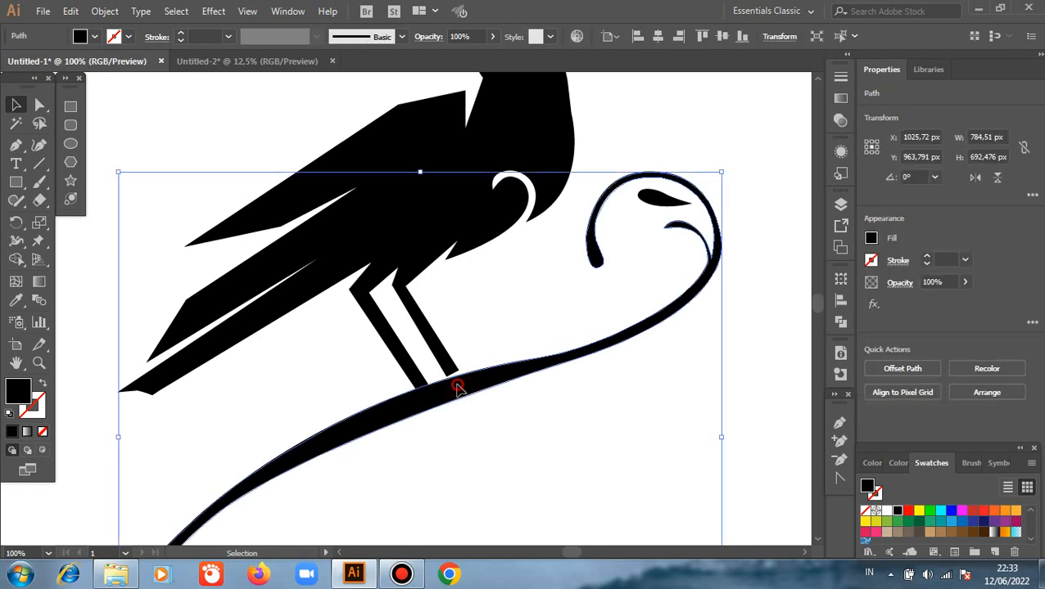
pyautogui.moveTo(459, 391); pyautogui.dragTo(459, 382)
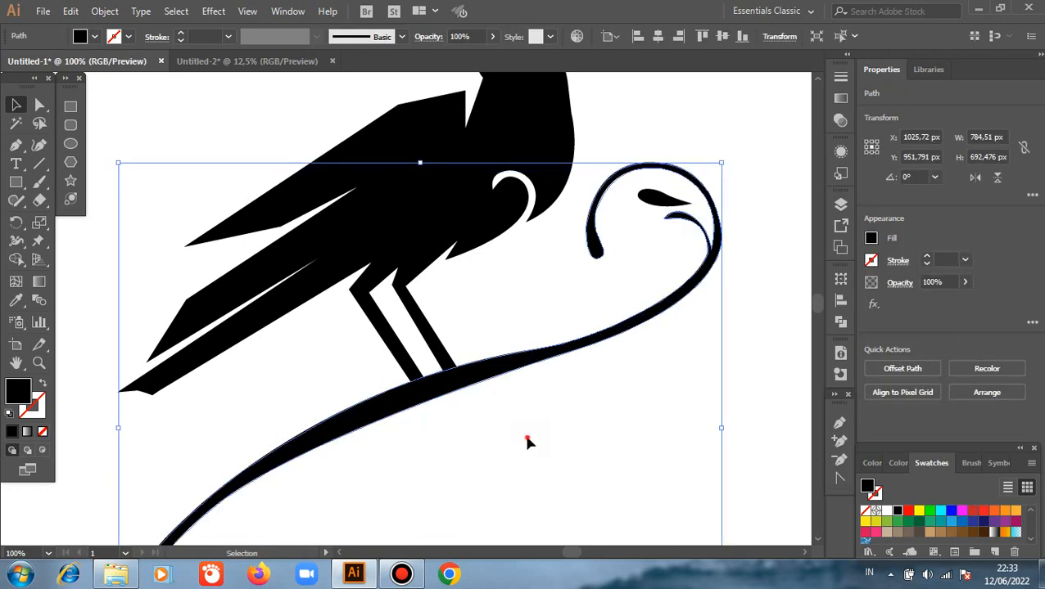
pyautogui.click(527, 441)
pyautogui.scroll(-1, 540, 433)
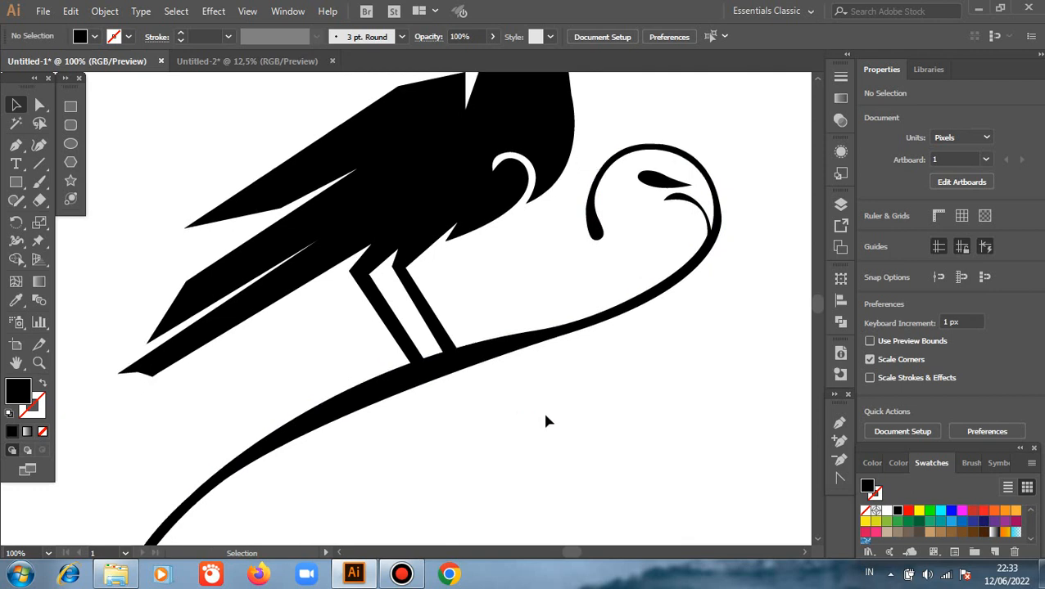
pyautogui.press('super')
pyautogui.press('super')
pyautogui.scroll(-1, 550, 416)
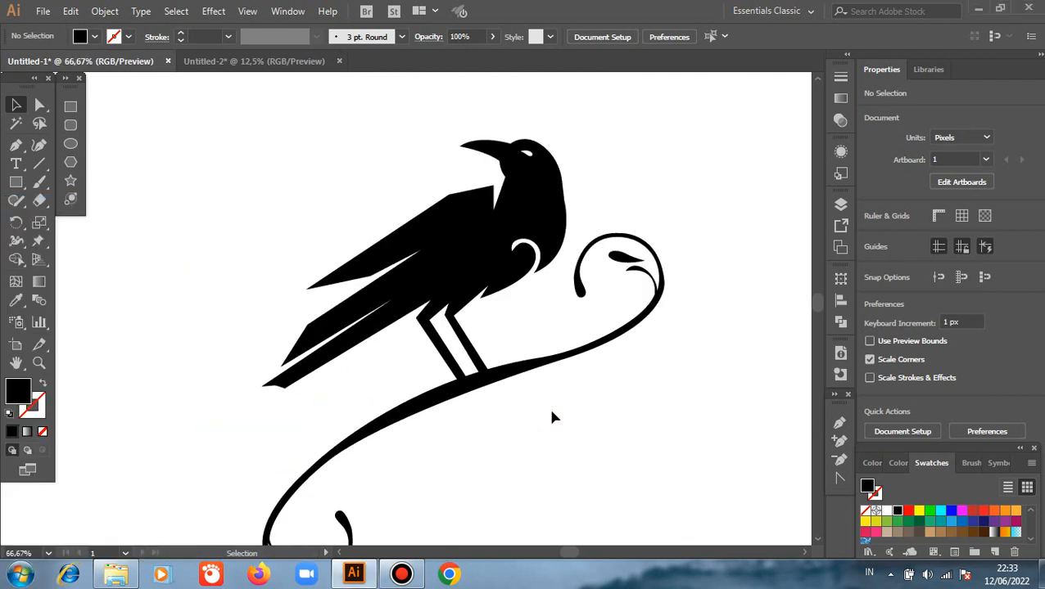
# Copy the leaf inside the upper curl to behind the bird and stretch it into a slanted streak about 219 px wide and 115 px high.
pyautogui.scroll(-2, 552, 417)
pyautogui.scroll(1, 589, 368)
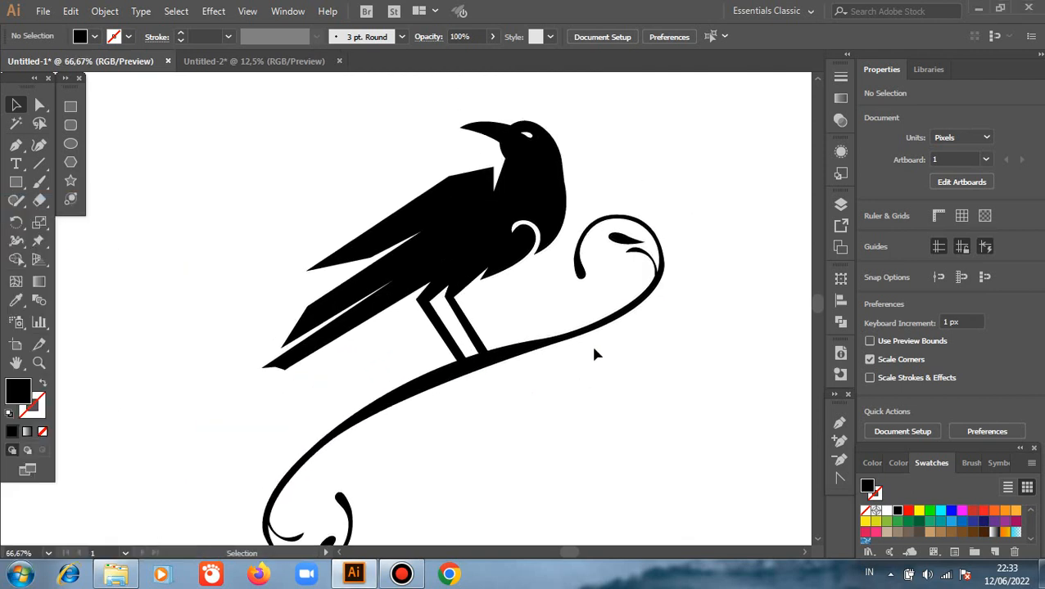
pyautogui.moveTo(624, 242); pyautogui.dragTo(231, 277)
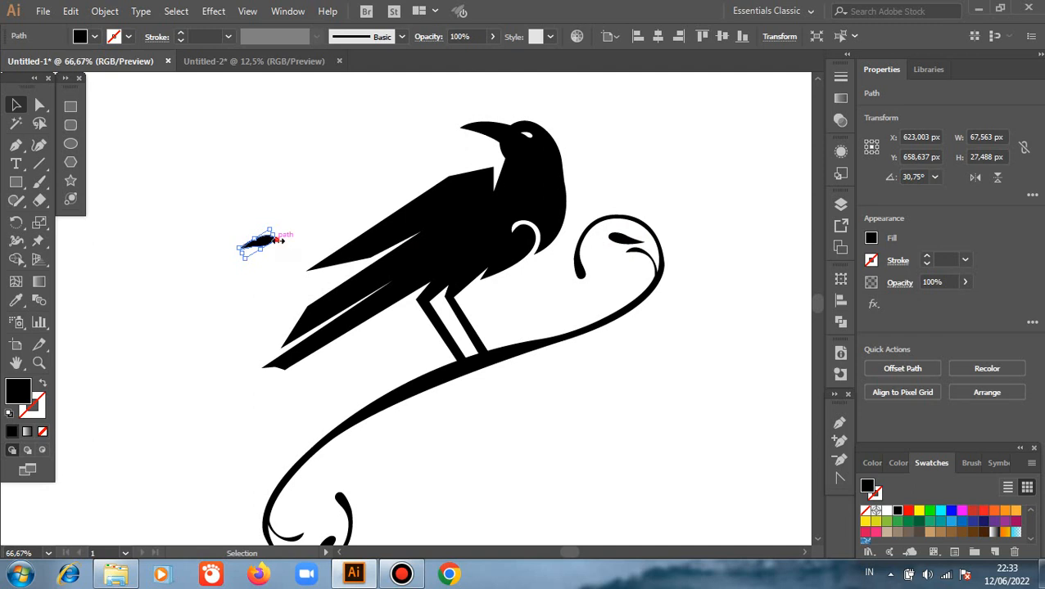
pyautogui.moveTo(279, 240); pyautogui.dragTo(351, 190)
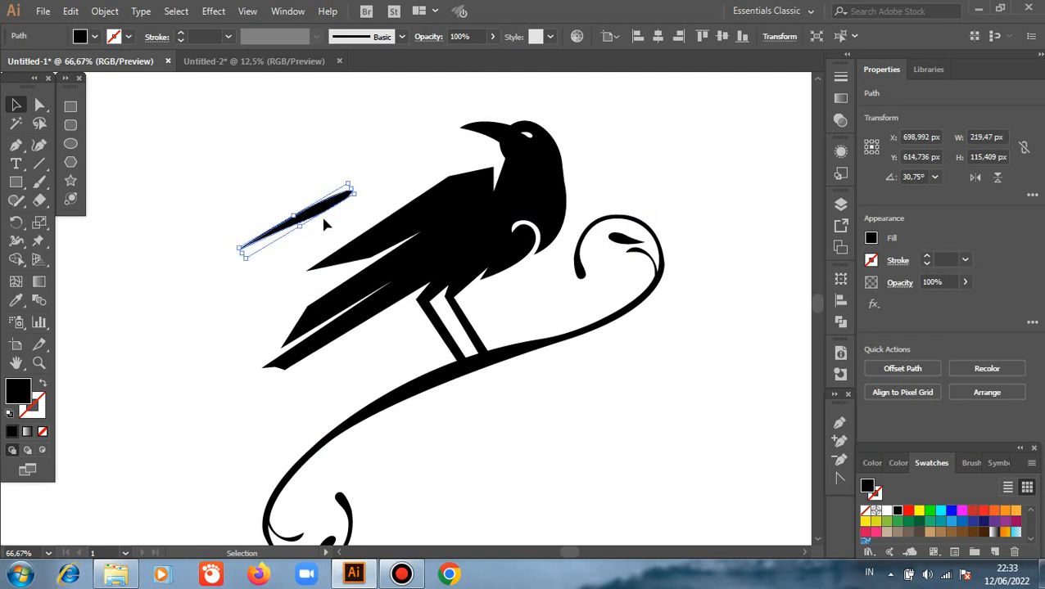
# Duplicate the streak twice and stagger the three parallel streaks one below another behind the bird's wing and tail.
pyautogui.click(280, 270)
pyautogui.moveTo(296, 224); pyautogui.dragTo(236, 297)
pyautogui.click(269, 220)
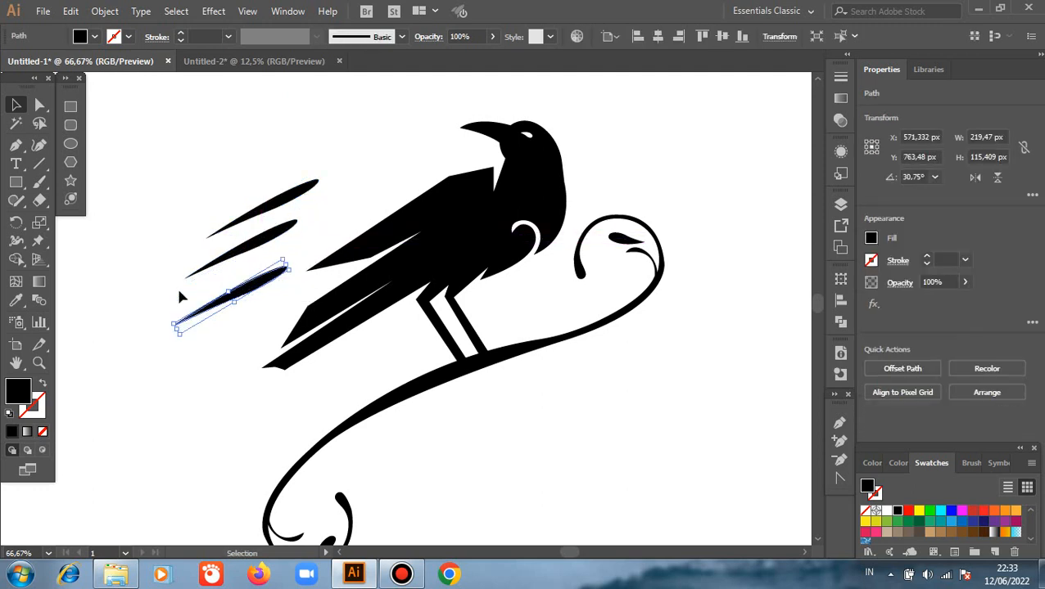
pyautogui.click(145, 245)
pyautogui.hotkey('ctrl', '-')
pyautogui.hotkey('ctrl', '-')
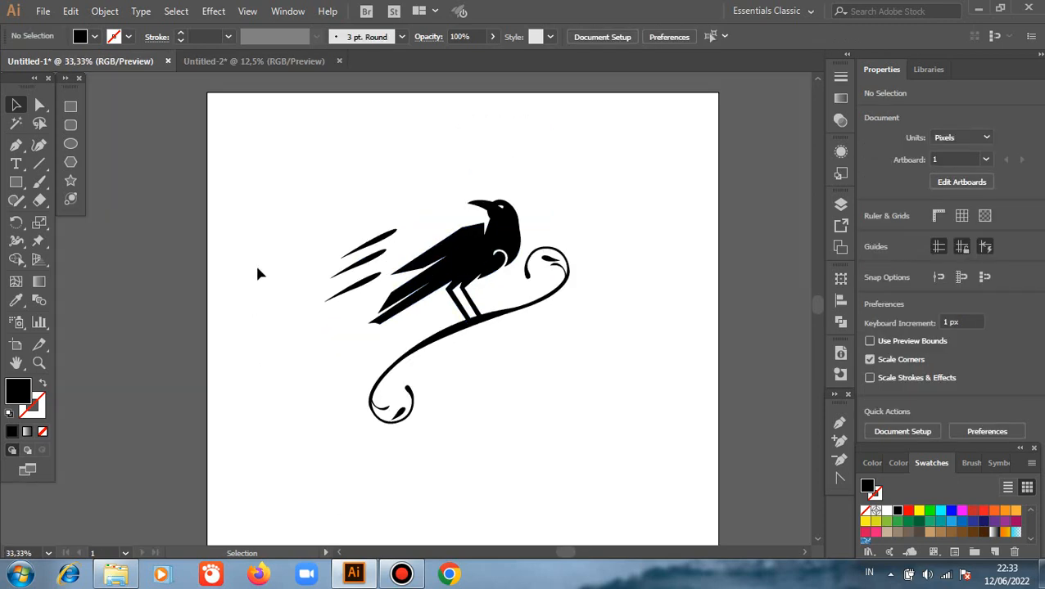
pyautogui.scroll(1, 316, 267)
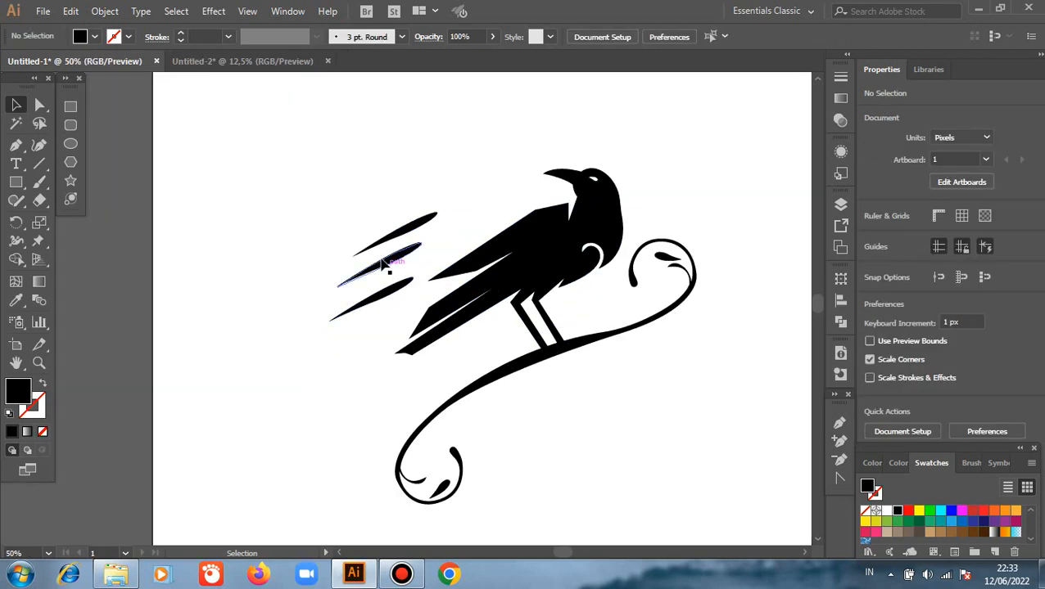
pyautogui.scroll(1, 335, 282)
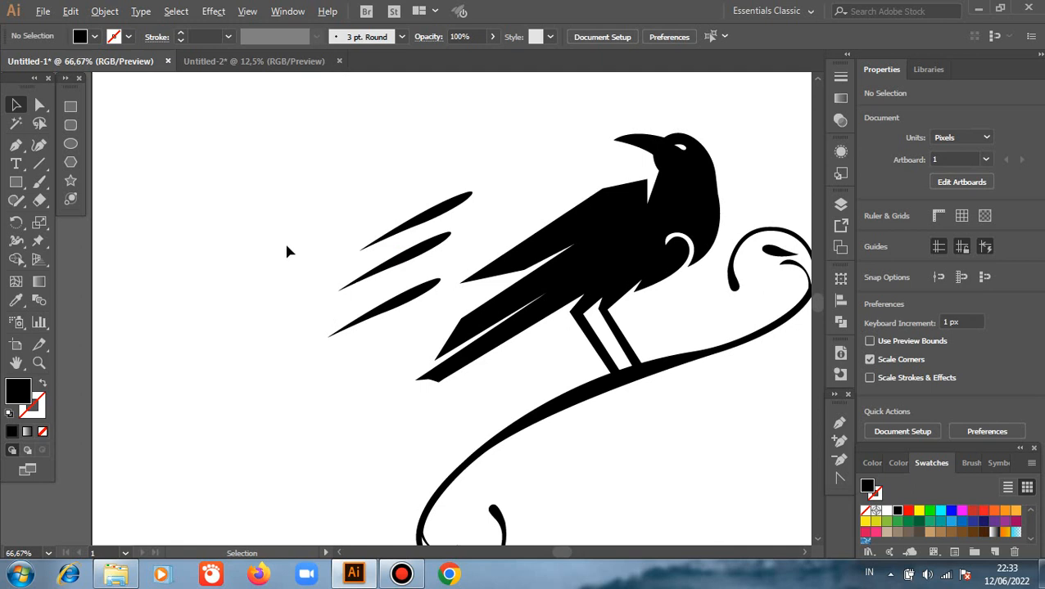
# Draw a circle about 487 px in diameter, centred on the bird's body.
pyautogui.scroll(-3, 287, 252)
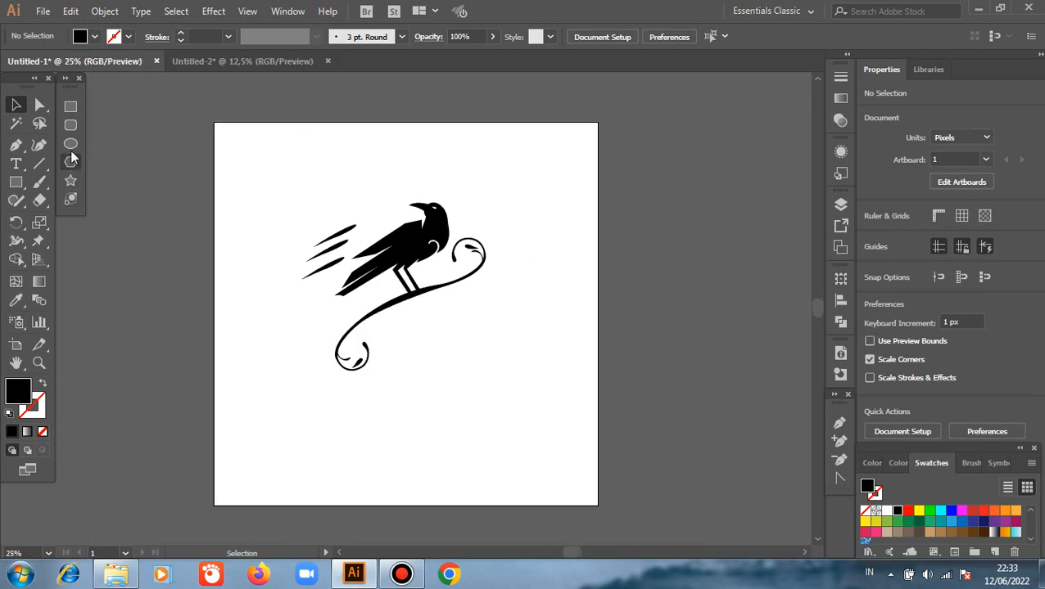
pyautogui.click(70, 144)
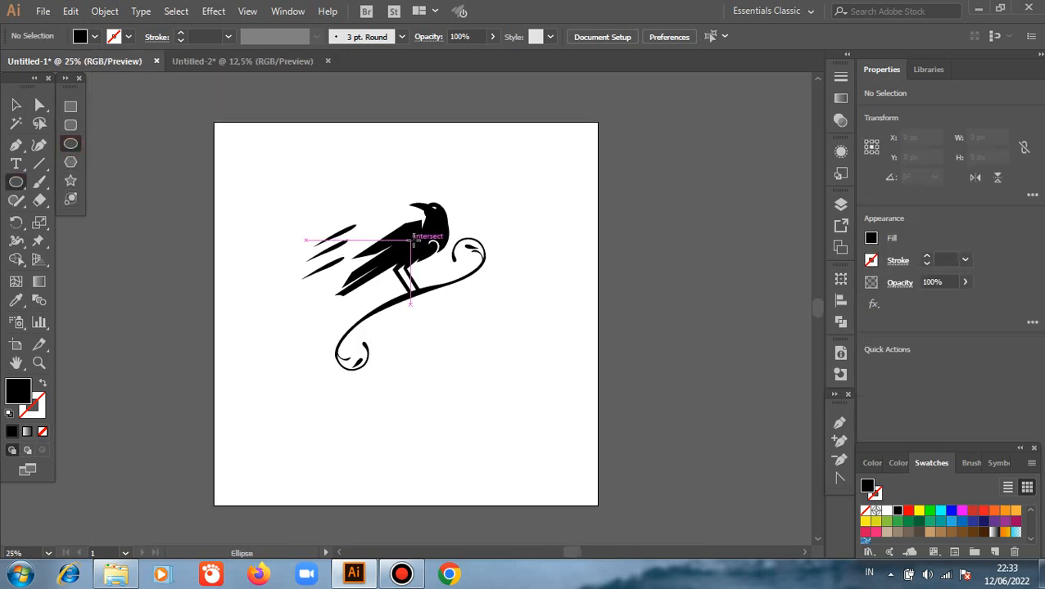
pyautogui.moveTo(410, 238); pyautogui.dragTo(456, 286)
pyautogui.click(16, 105)
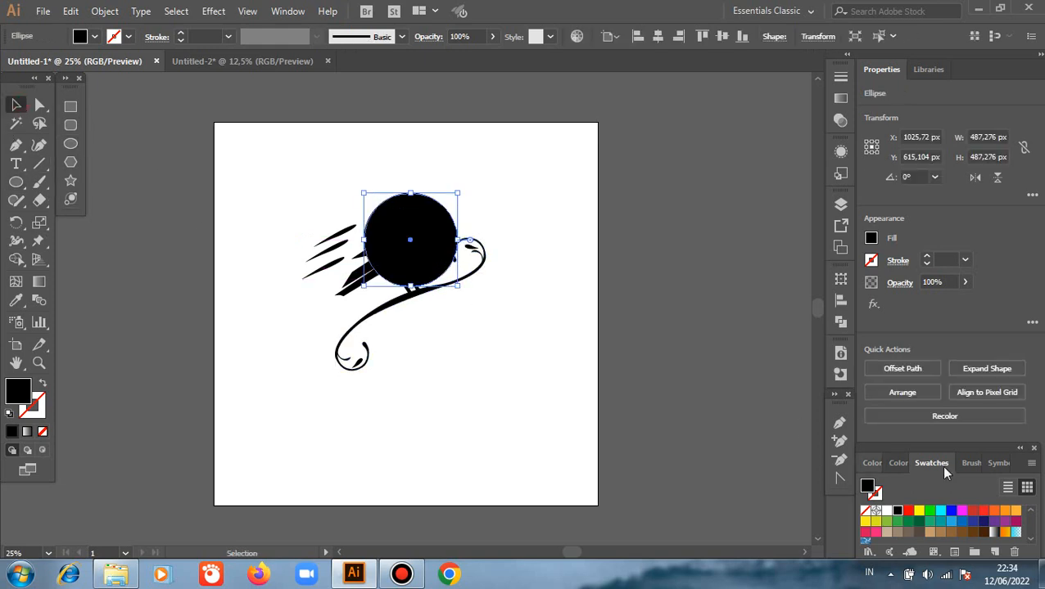
# Fill the circle with red and send it to the back, behind the bird and branch.
pyautogui.click(984, 511)
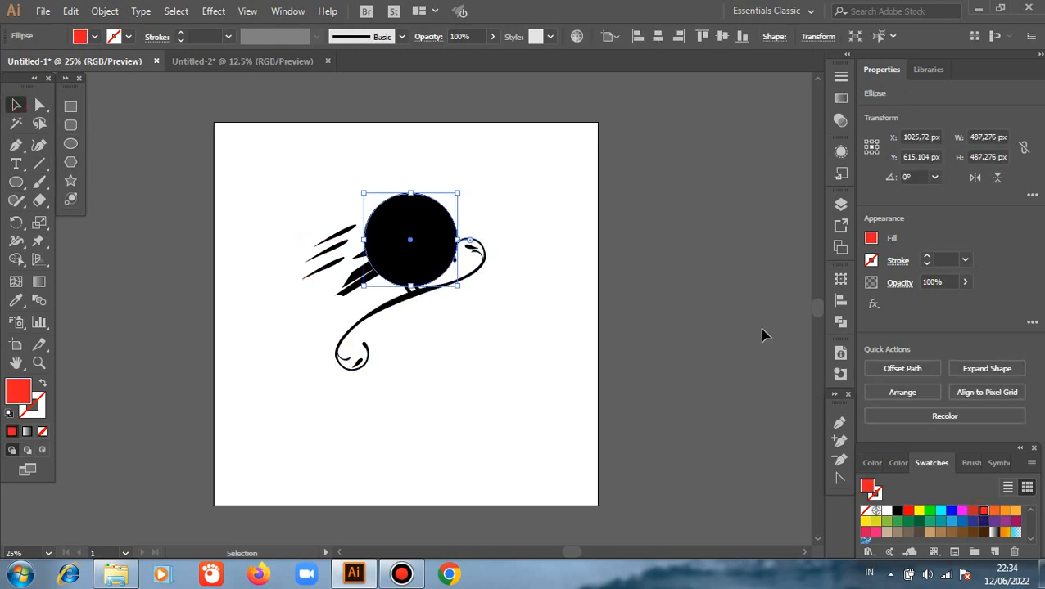
pyautogui.rightClick(673, 238)
pyautogui.moveTo(802, 480)
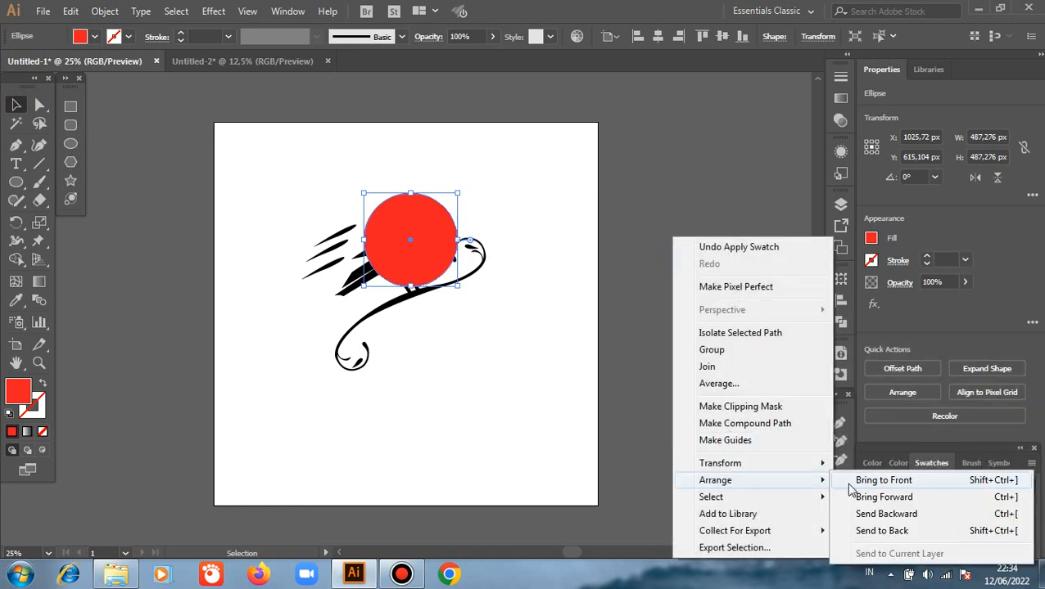
pyautogui.click(865, 539)
pyautogui.click(630, 311)
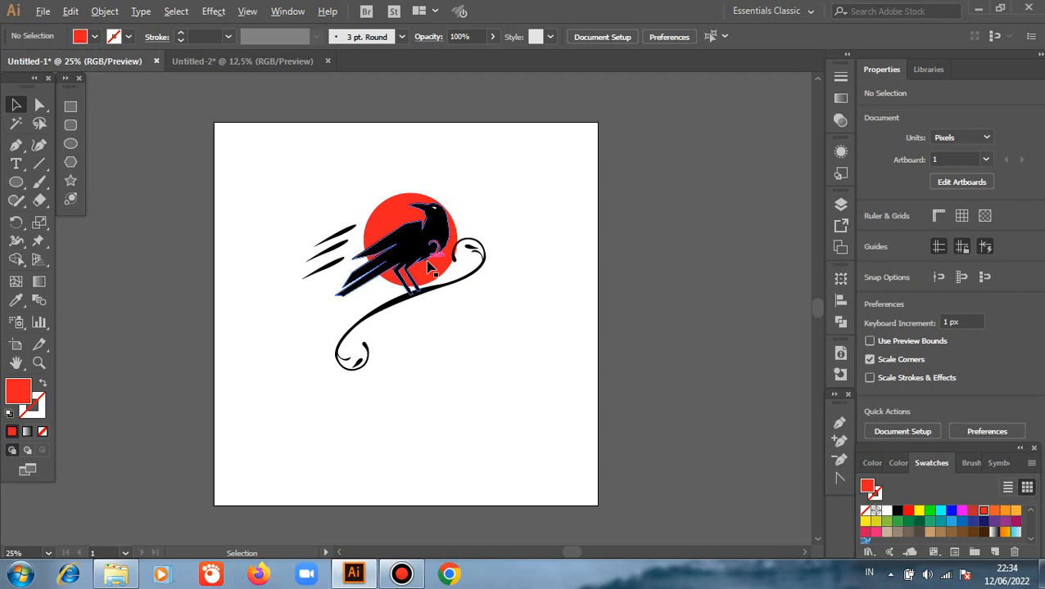
# Move the red circle straight up about 60 px so that it sits behind the bird's head and upper body.
pyautogui.keyDown('alt'); pyautogui.scroll(1, 430, 271); pyautogui.keyUp('alt')
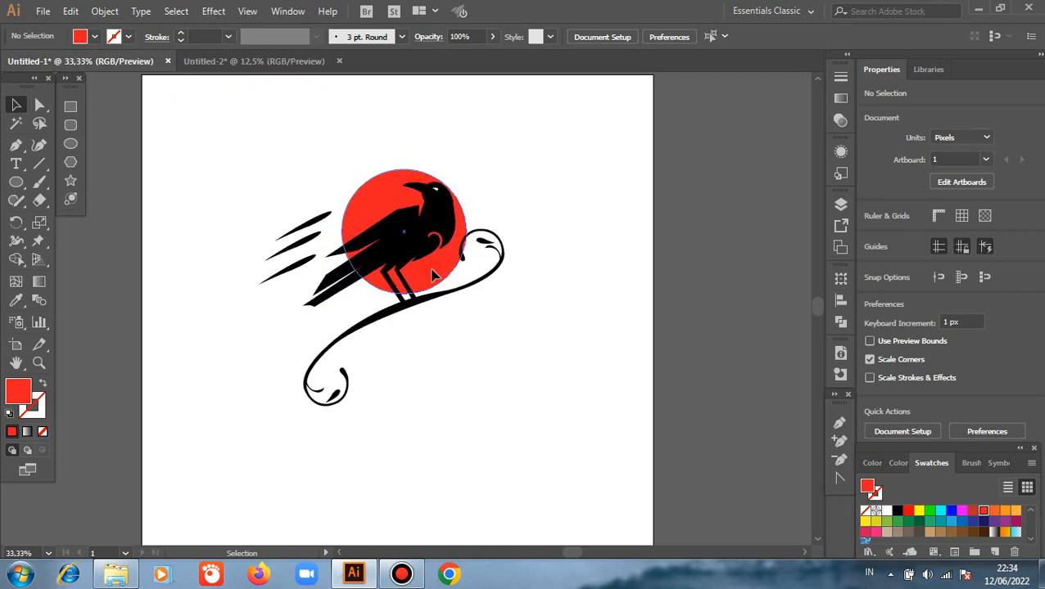
pyautogui.moveTo(434, 275); pyautogui.dragTo(433, 254)
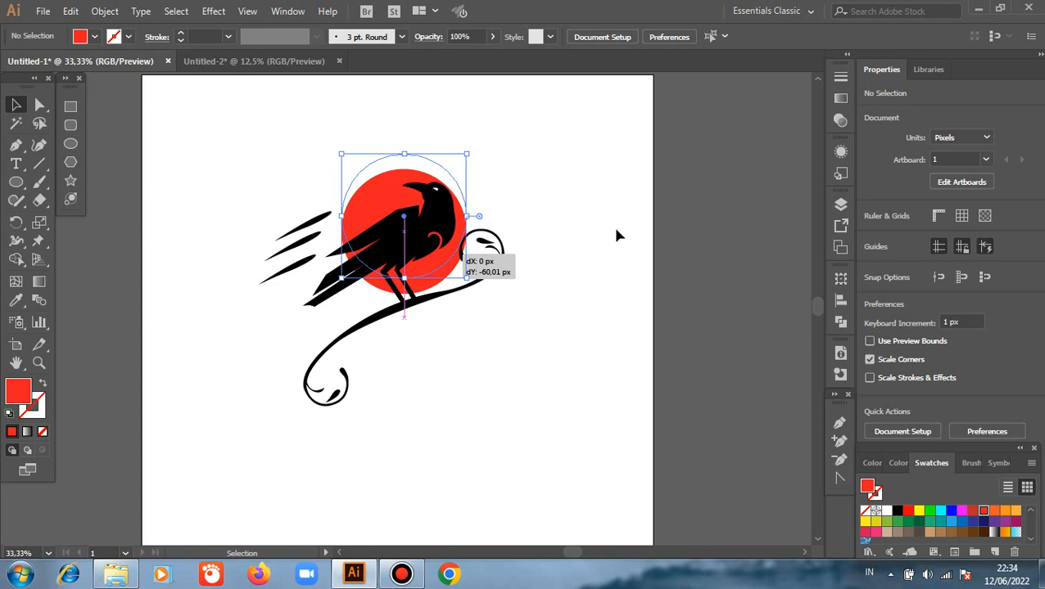
pyautogui.click(708, 219)
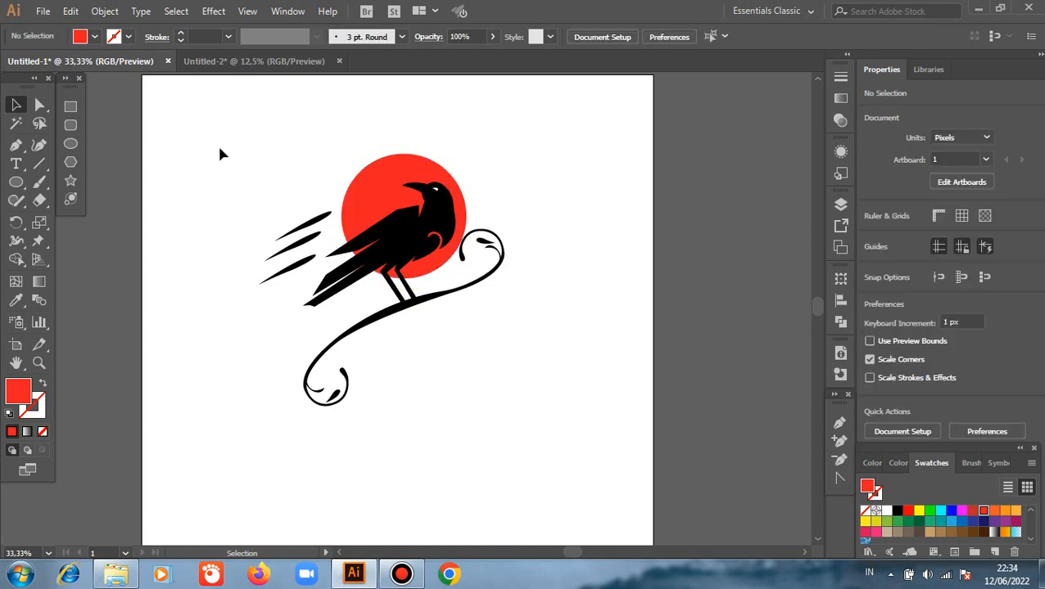
# Group the bird, branch, streaks and red circle, and centre the group horizontally and vertically on the artboard.
pyautogui.moveTo(219, 154); pyautogui.dragTo(545, 371)
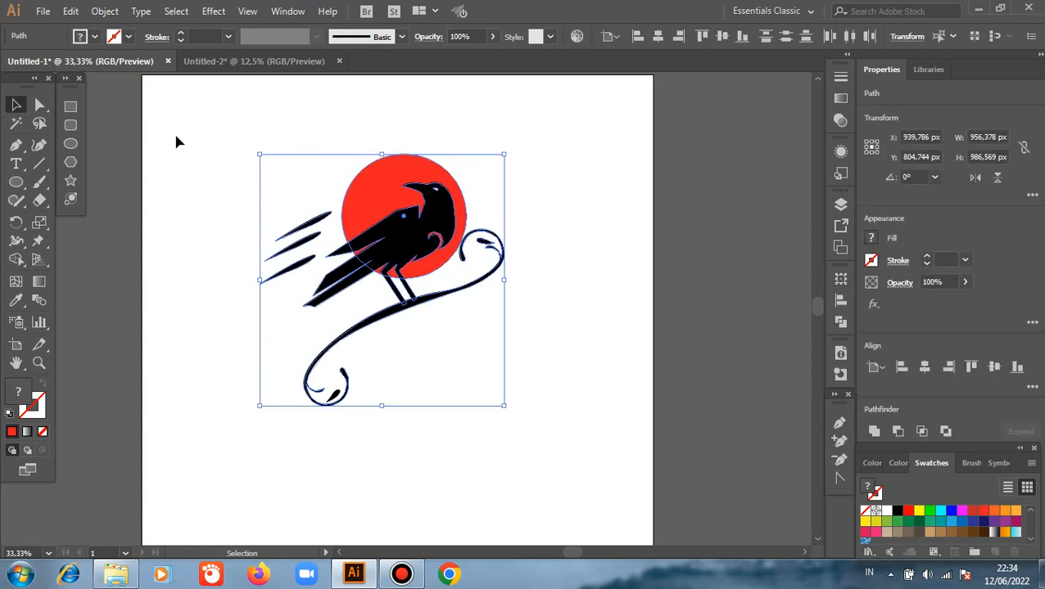
pyautogui.moveTo(177, 134); pyautogui.dragTo(580, 335)
pyautogui.rightClick(587, 214)
pyautogui.click(634, 307)
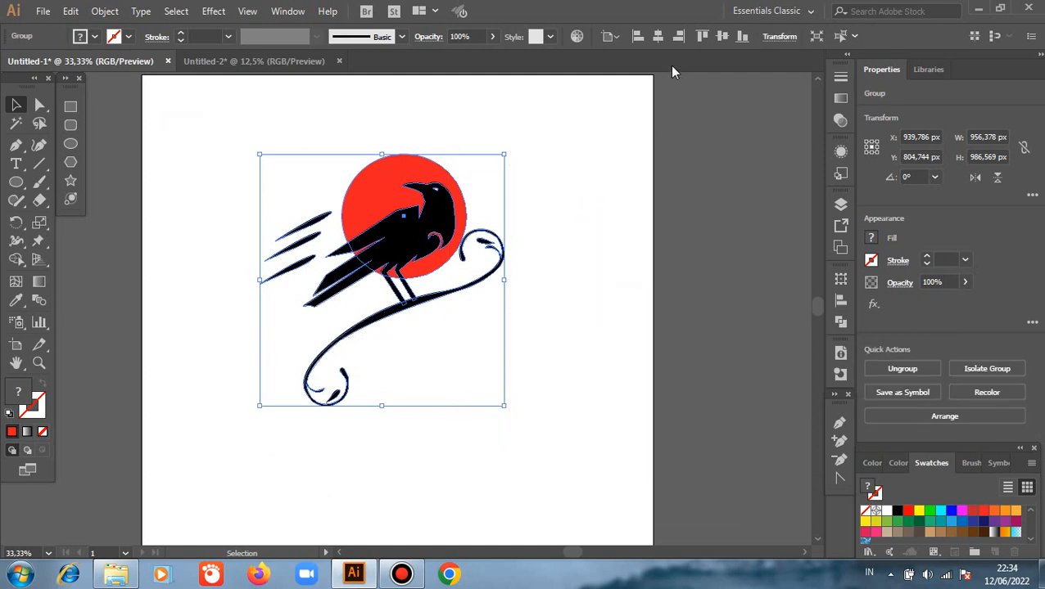
pyautogui.click(657, 37)
pyautogui.click(721, 36)
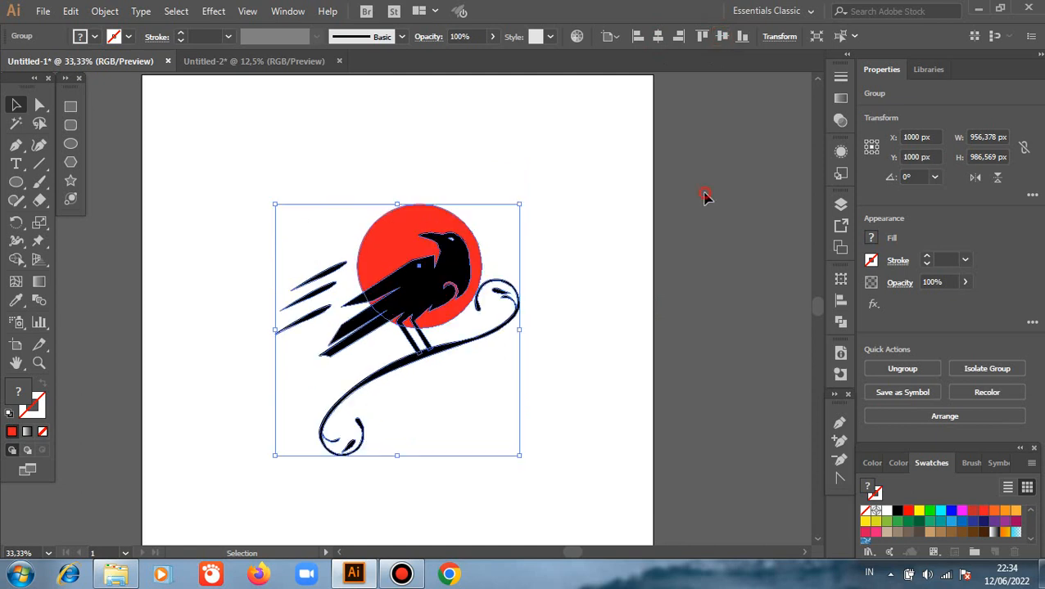
pyautogui.click(700, 269)
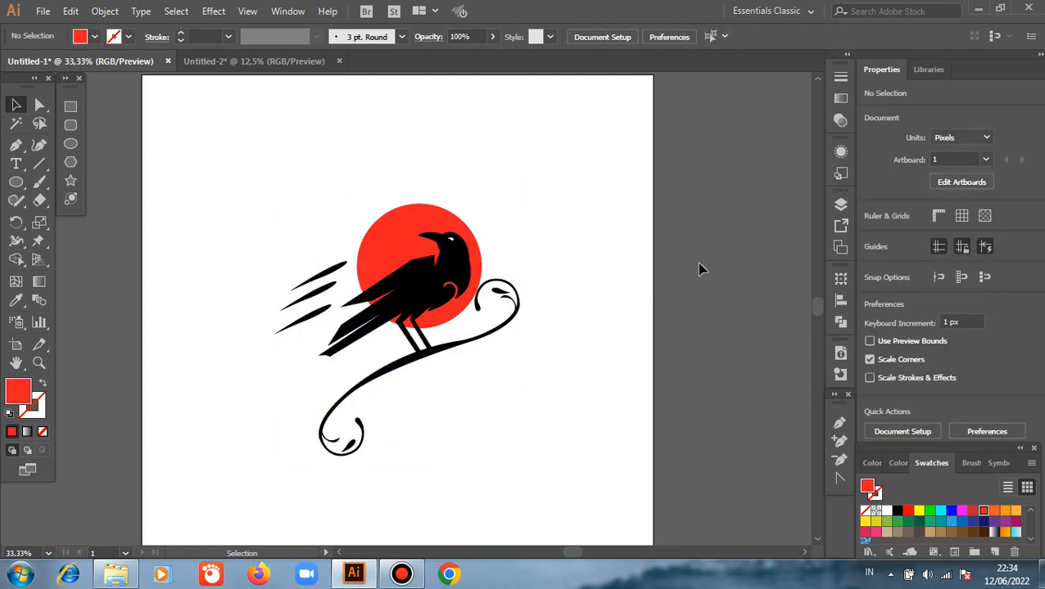
pyautogui.scroll(-1, 700, 270)
pyautogui.scroll(2, 504, 291)
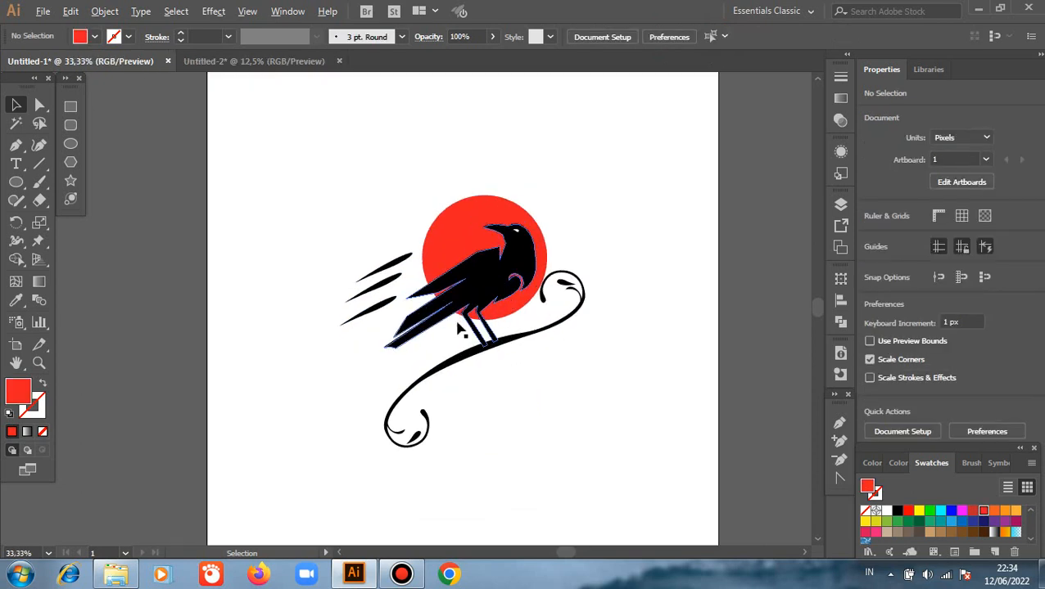
pyautogui.scroll(2, 435, 350)
pyautogui.scroll(-1, 459, 296)
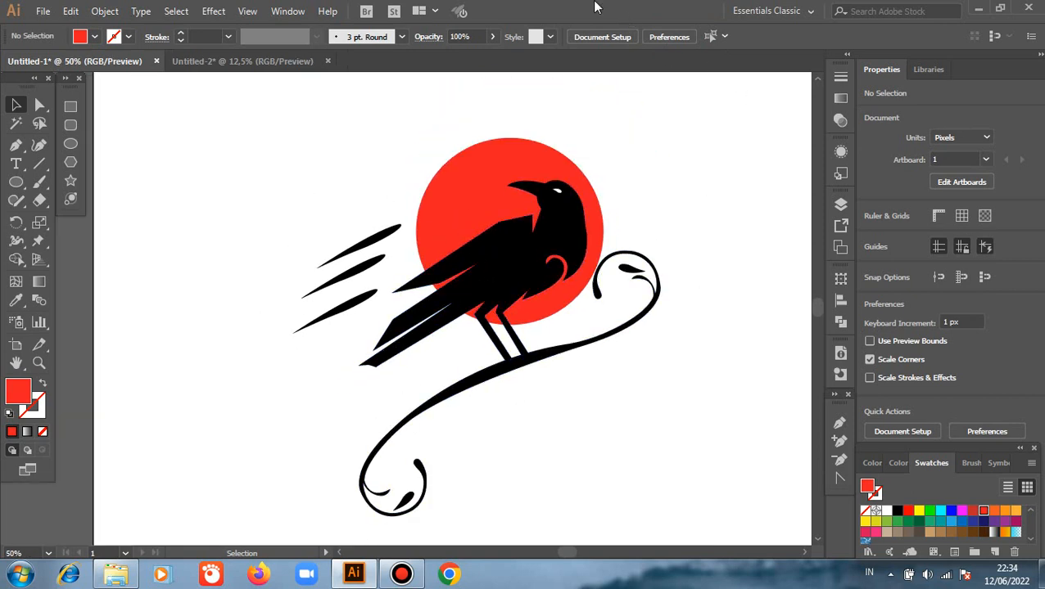
pyautogui.moveTo(595, 7)
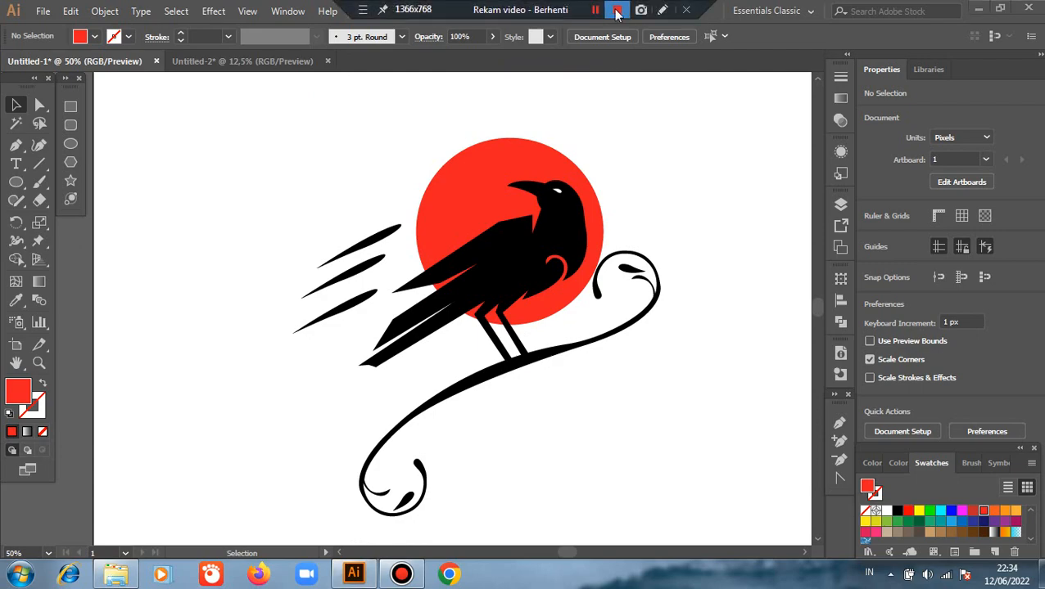